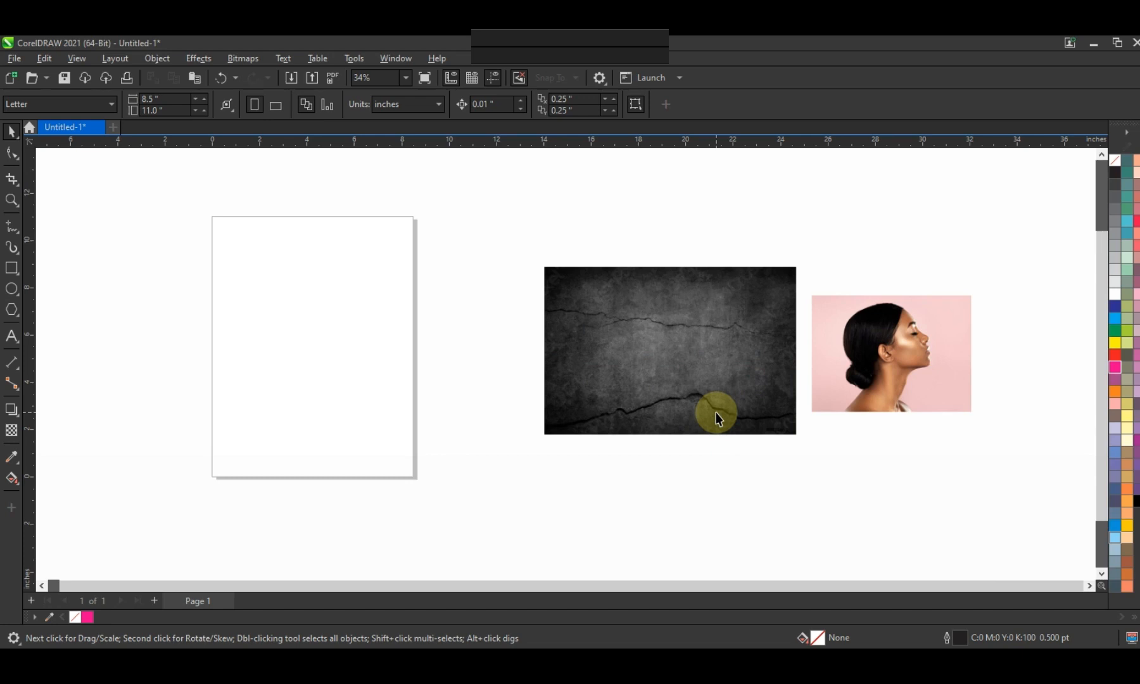
Step: Move the dark cracked texture and the portrait photo further right to clear space beside the page
{"action": "left_click", "coordinate": [11, 200]}
{"action": "left_click_drag", "start_coordinate": [452, 202], "coordinate": [960, 465]}
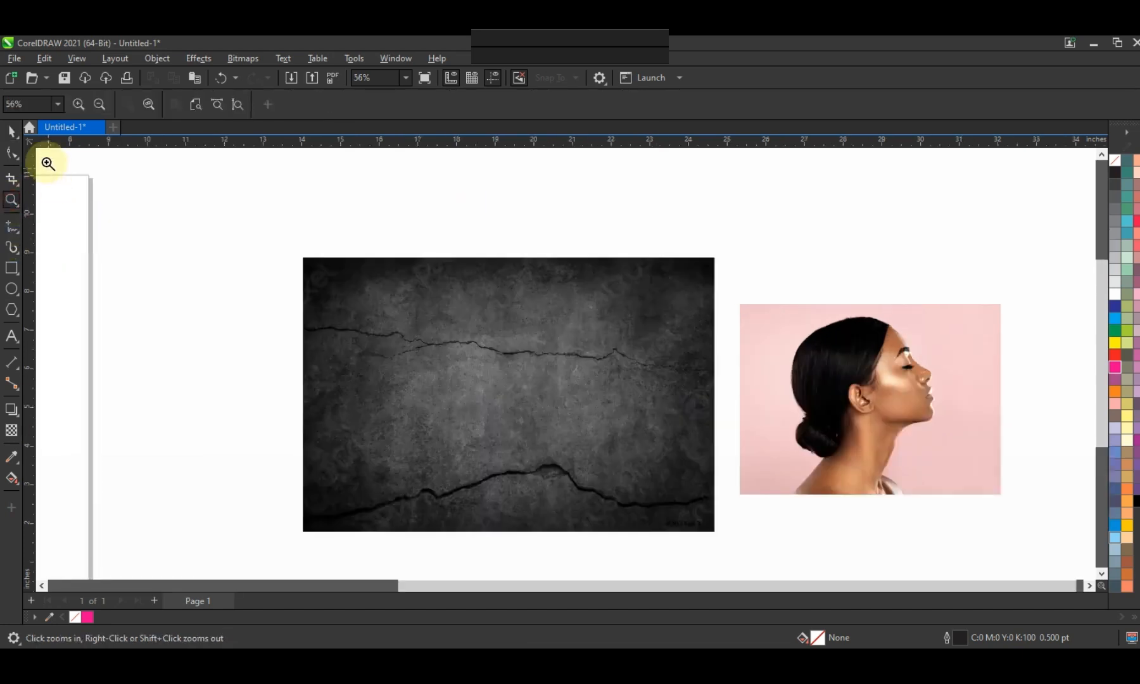
{"action": "key", "text": "space"}
{"action": "left_click_drag", "start_coordinate": [384, 375], "coordinate": [974, 303]}
{"action": "left_click_drag", "start_coordinate": [779, 387], "coordinate": [804, 386]}
{"action": "left_click", "coordinate": [533, 349]}
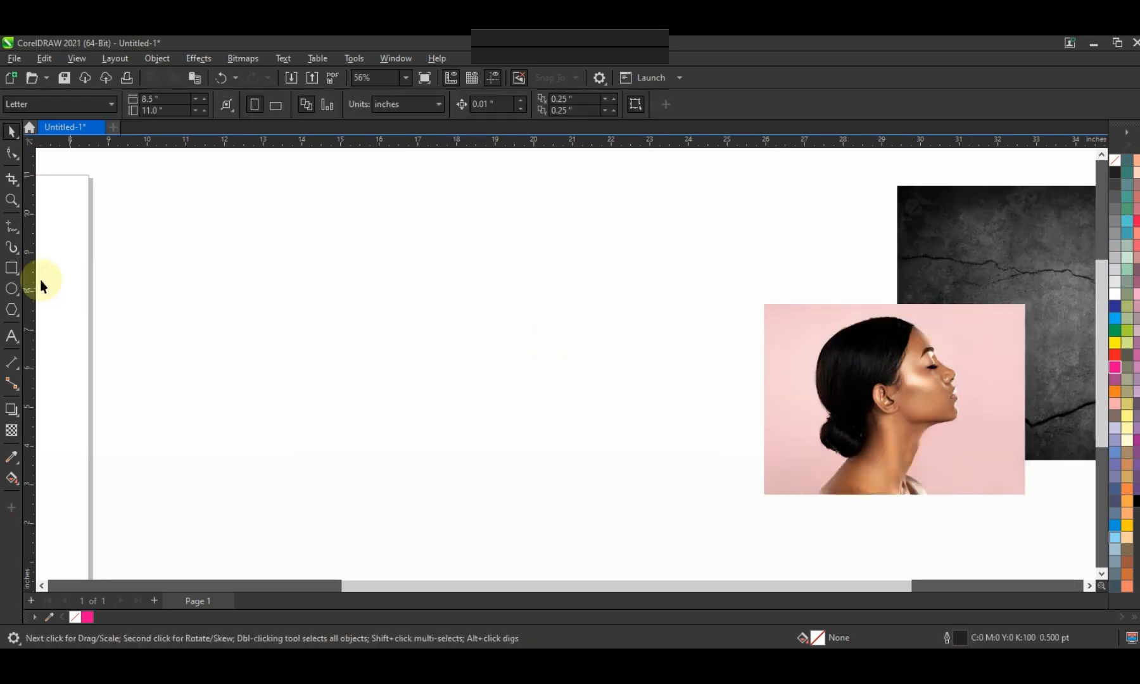
Step: Draw a portrait rectangle in the cleared space, about 7.3 in wide and stretched to about 10.5 in tall
{"action": "left_click", "coordinate": [11, 268]}
{"action": "left_click_drag", "start_coordinate": [284, 183], "coordinate": [568, 561]}
{"action": "key", "text": "F3"}
{"action": "left_click", "coordinate": [10, 152]}
{"action": "left_click", "coordinate": [12, 131]}
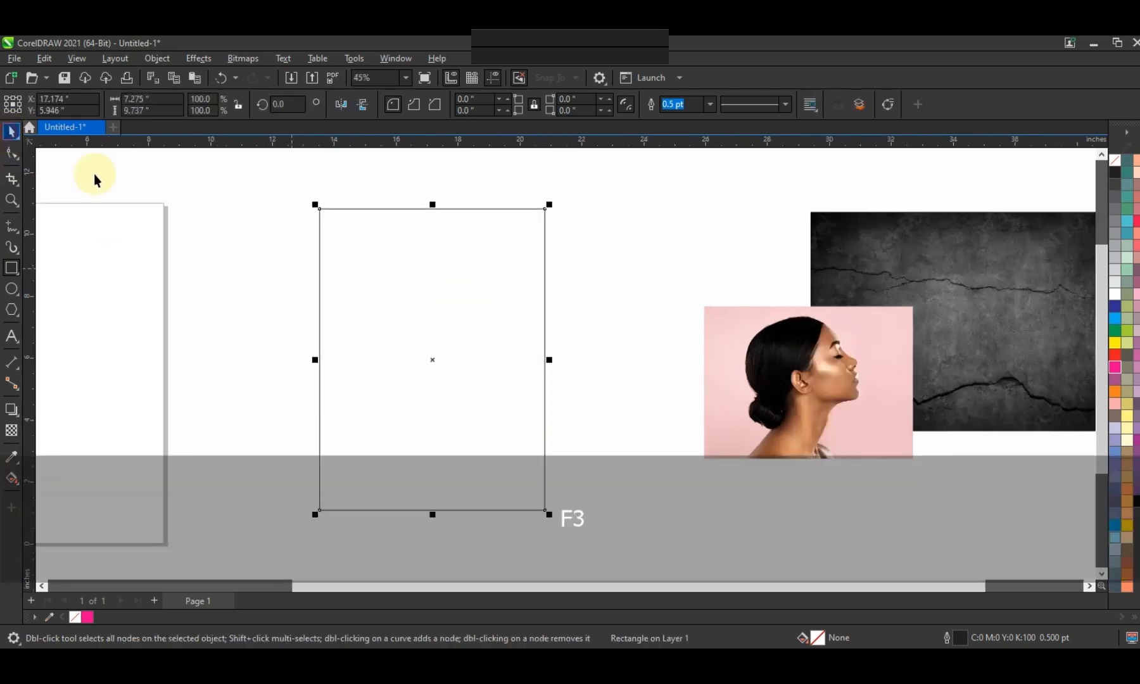
{"action": "left_click_drag", "start_coordinate": [432, 205], "coordinate": [431, 192]}
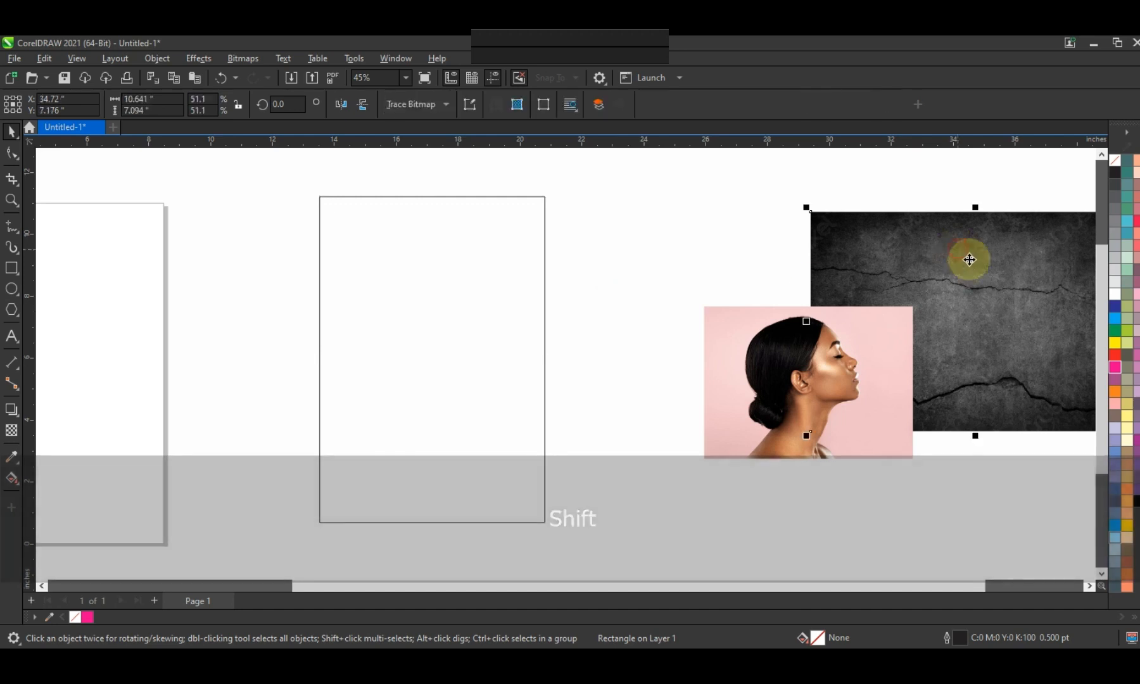
Step: Move the cracked texture over the rectangle and rotate it to 270° so it stands upright
{"action": "left_click_drag", "start_coordinate": [967, 255], "coordinate": [464, 265]}
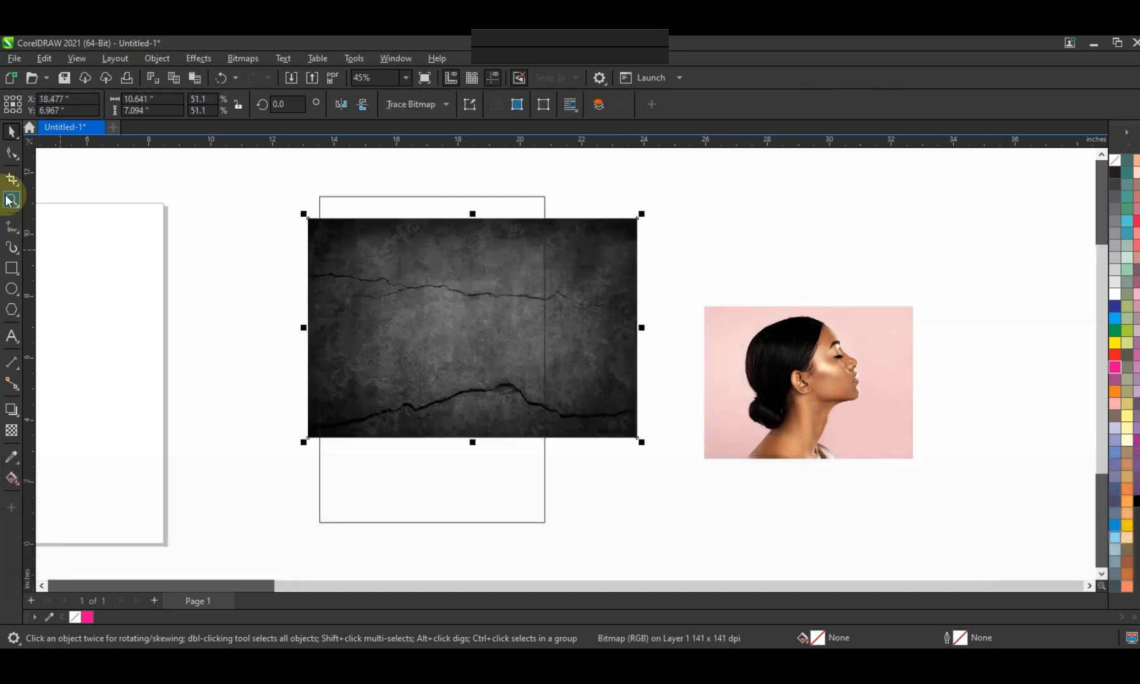
{"action": "key", "text": "z"}
{"action": "left_click_drag", "start_coordinate": [289, 194], "coordinate": [675, 517]}
{"action": "left_click", "coordinate": [12, 131]}
{"action": "key", "text": "space"}
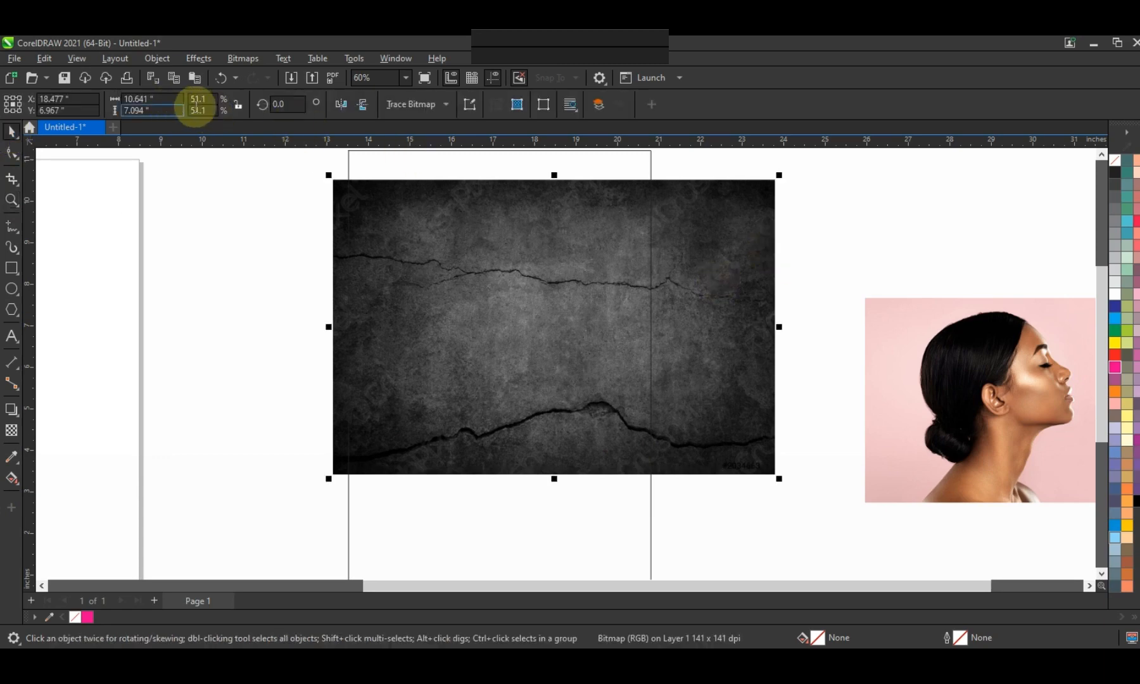
{"action": "left_click", "coordinate": [743, 249]}
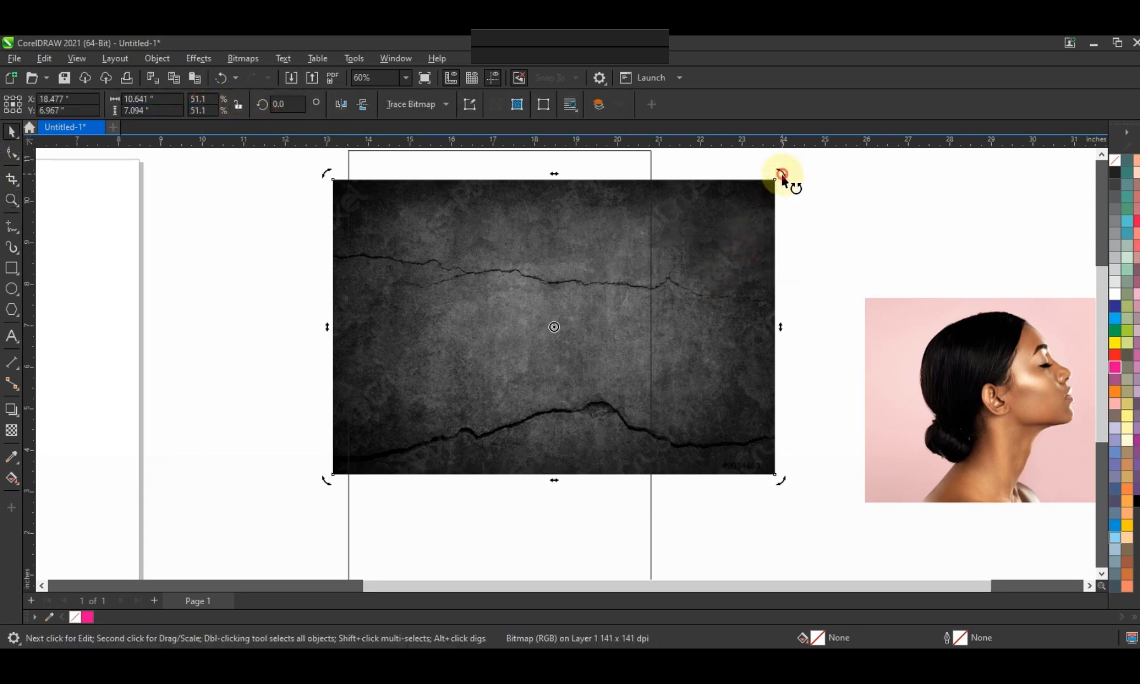
{"action": "left_click_drag", "start_coordinate": [782, 177], "coordinate": [644, 385]}
{"action": "key", "text": "F3"}
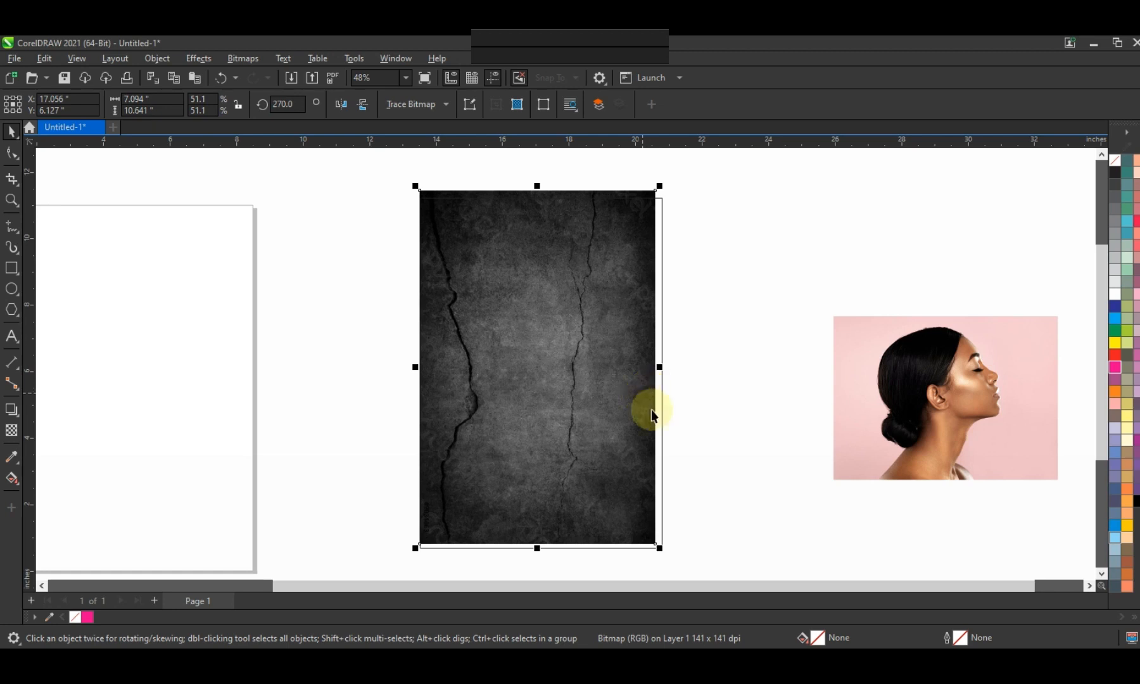
Step: Enlarge the texture to about 7.5 by 10.9 in so it covers the rectangle, and send it to the back
{"action": "left_click_drag", "start_coordinate": [665, 557], "coordinate": [665, 559]}
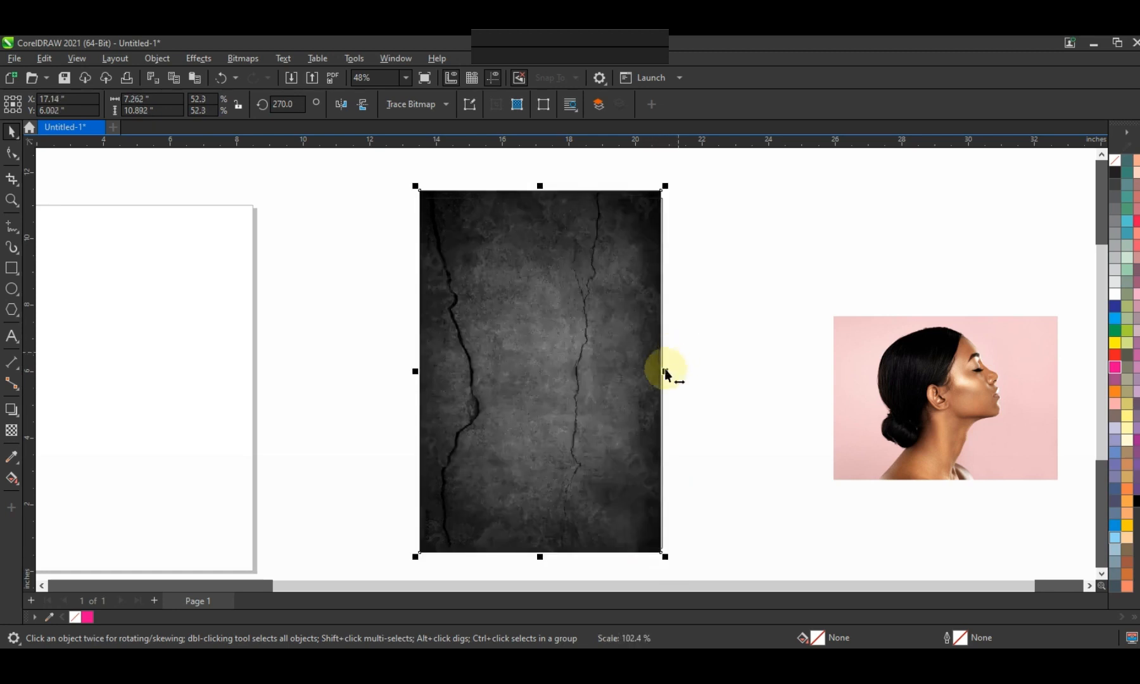
{"action": "left_click_drag", "start_coordinate": [667, 370], "coordinate": [670, 370]}
{"action": "key", "text": "shift+Page_Down"}
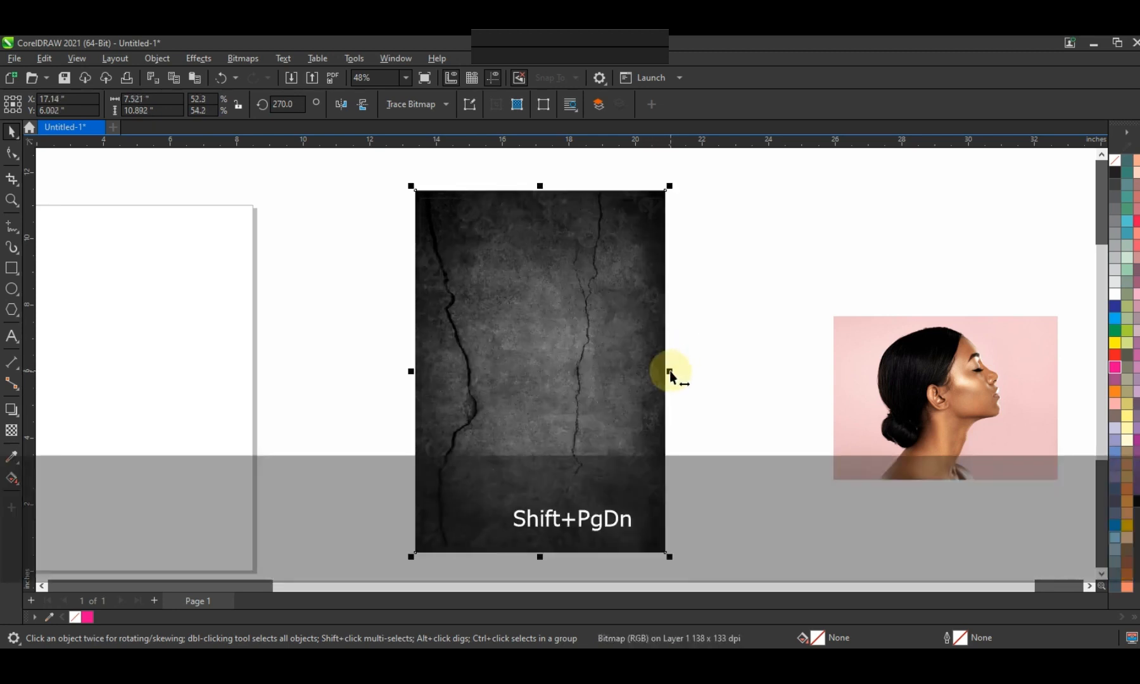
Step: Give the rectangle a white outline
{"action": "left_click", "coordinate": [633, 359]}
{"action": "right_click", "coordinate": [1115, 295]}
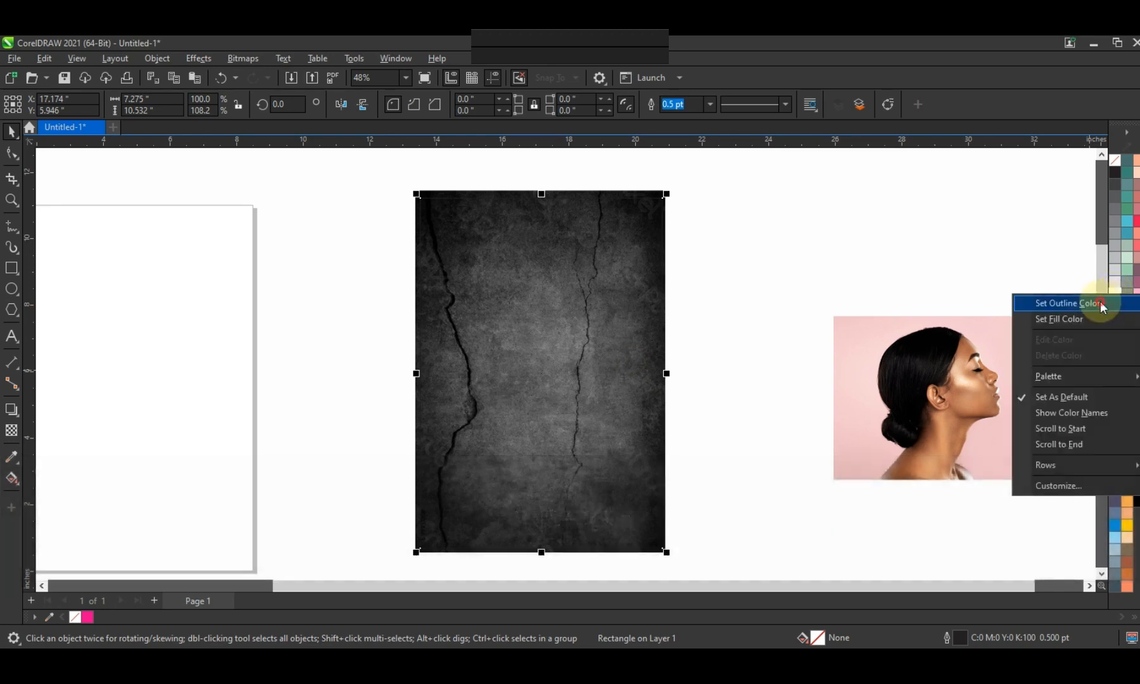
{"action": "left_click", "coordinate": [629, 198]}
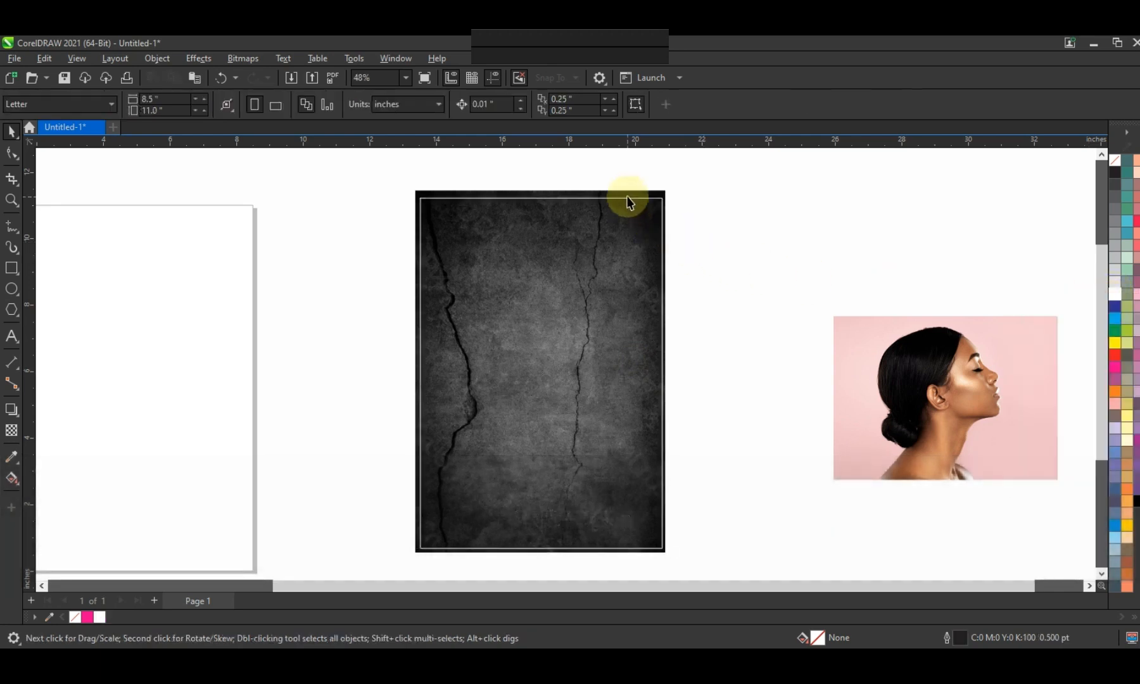
Step: Darken the cracked texture bitmap with a Gamma adjustment of 0.56
{"action": "key", "text": "shift+F2"}
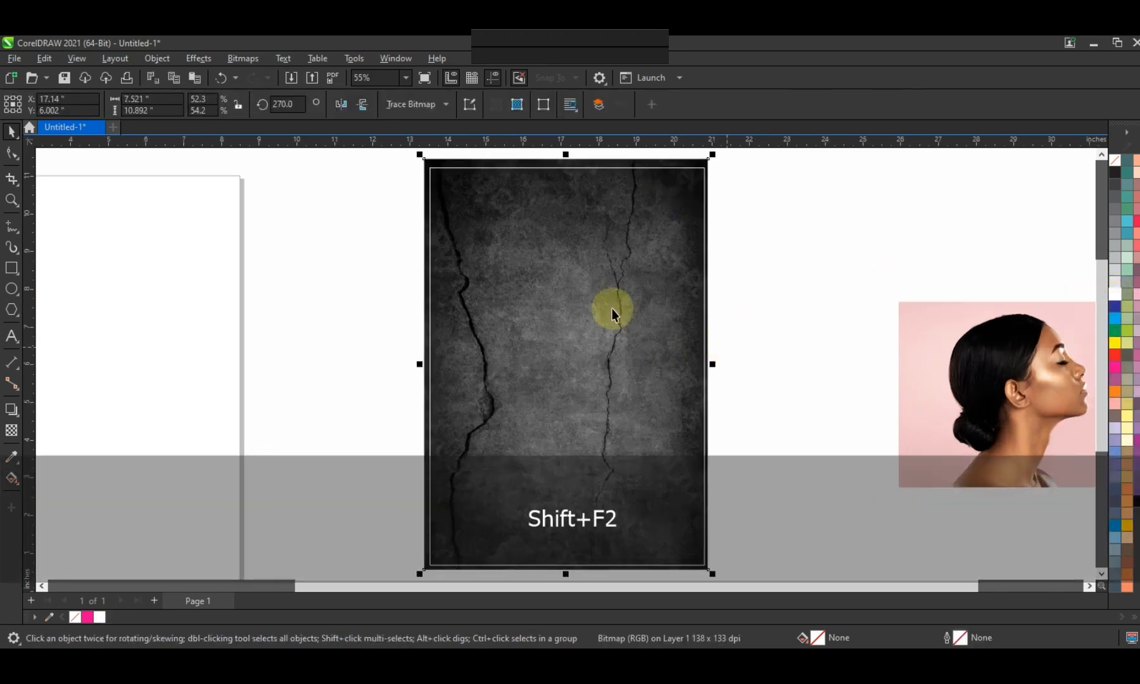
{"action": "left_click", "coordinate": [185, 57]}
{"action": "mouse_move", "coordinate": [199, 116]}
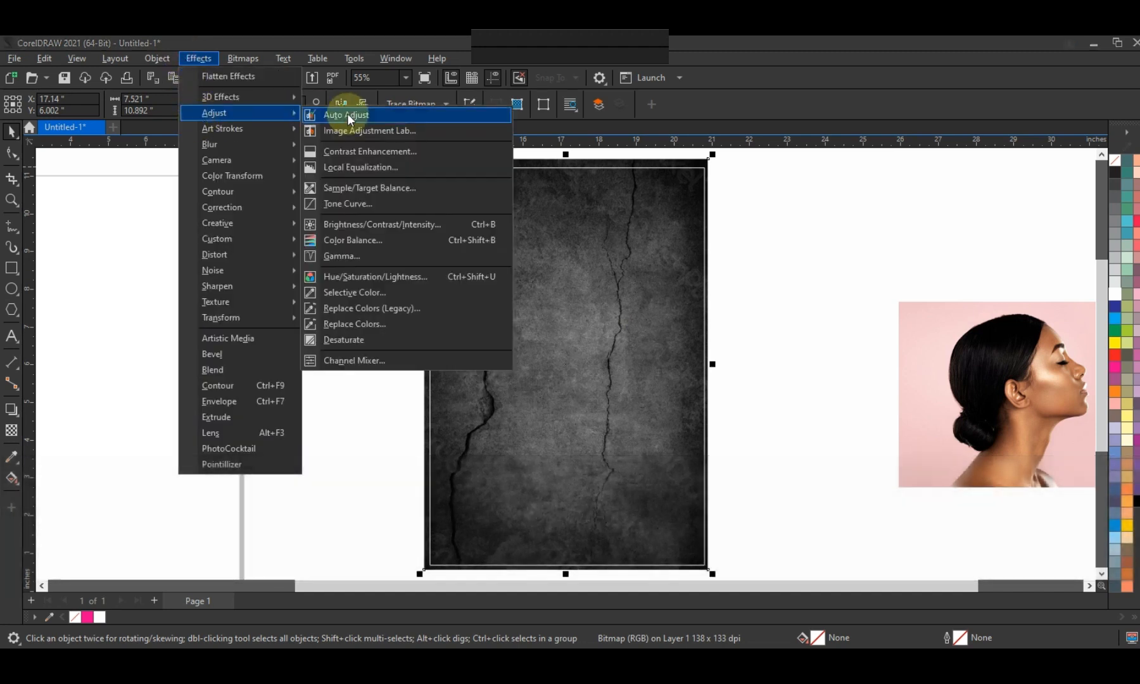
{"action": "left_click", "coordinate": [341, 256]}
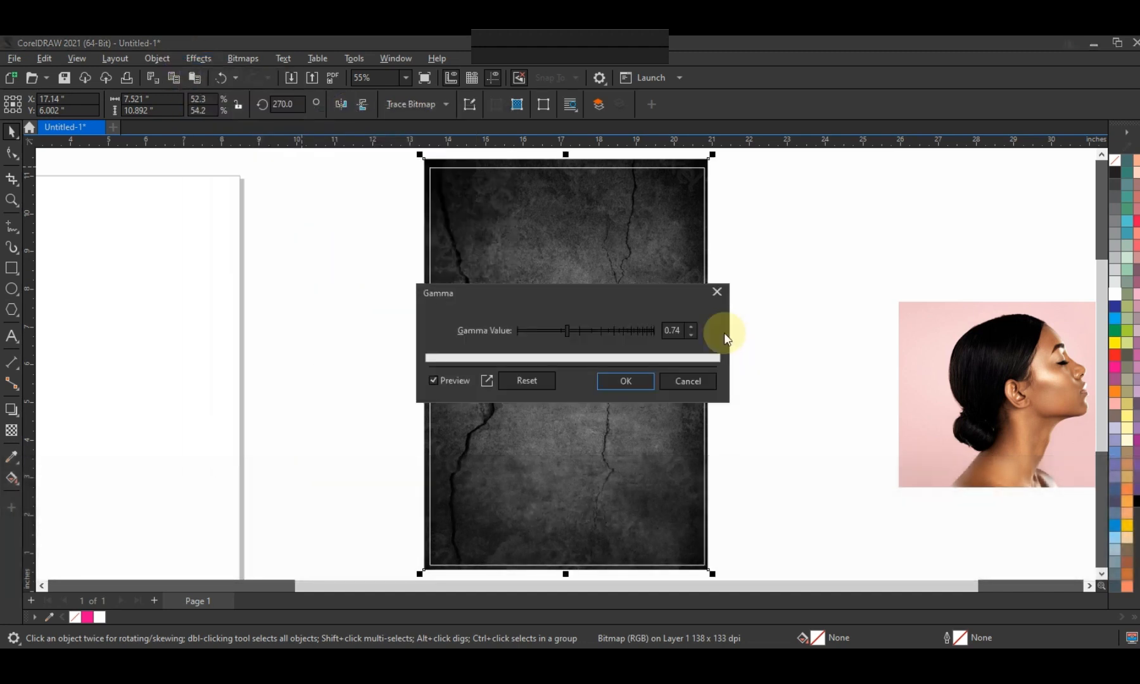
{"action": "left_click_drag", "start_coordinate": [622, 293], "coordinate": [944, 326]}
{"action": "left_click", "coordinate": [941, 325]}
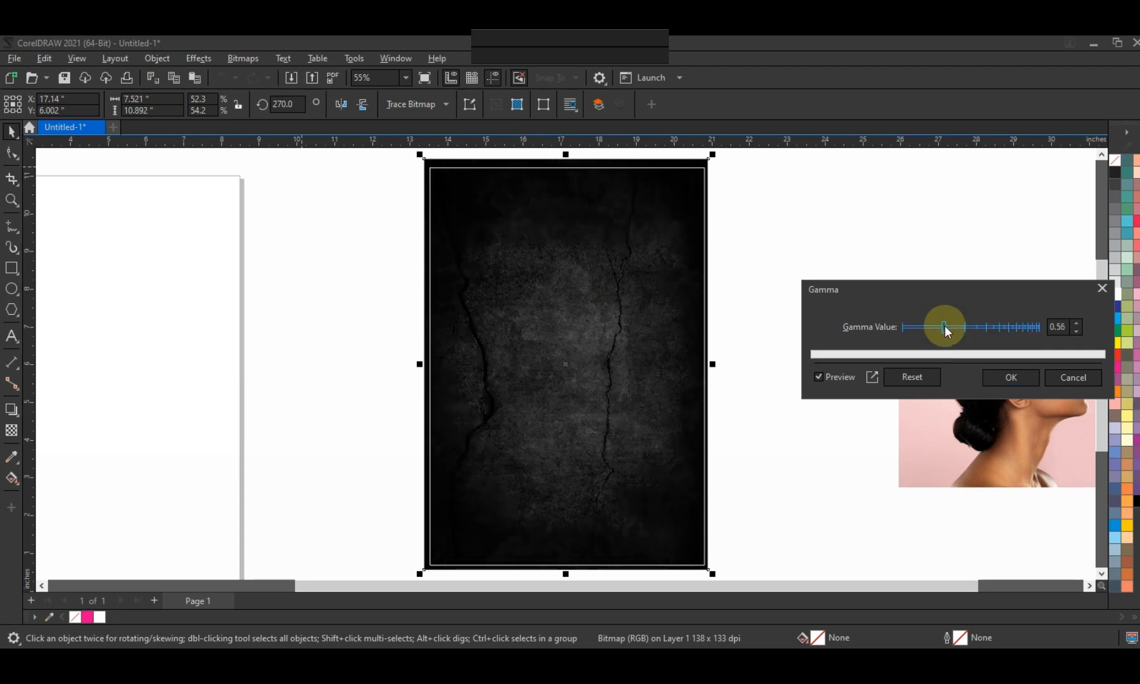
{"action": "left_click", "coordinate": [997, 375]}
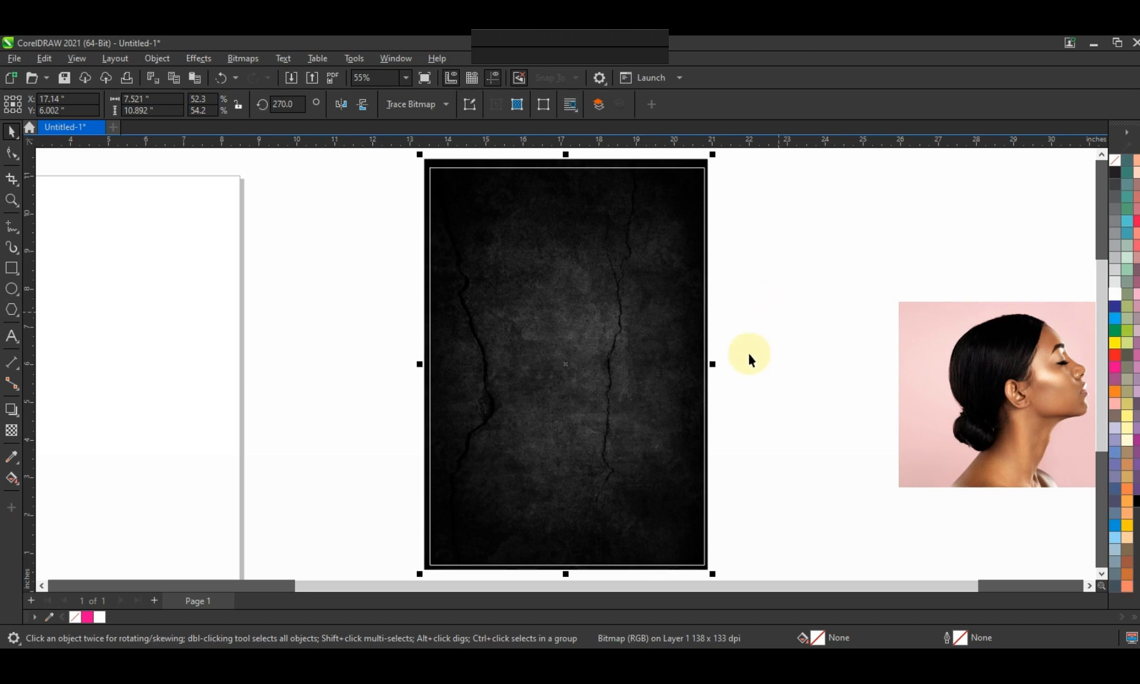
Step: Widen the texture to about 7.59 in and PowerClip it inside the rectangle
{"action": "left_click_drag", "start_coordinate": [714, 367], "coordinate": [717, 368]}
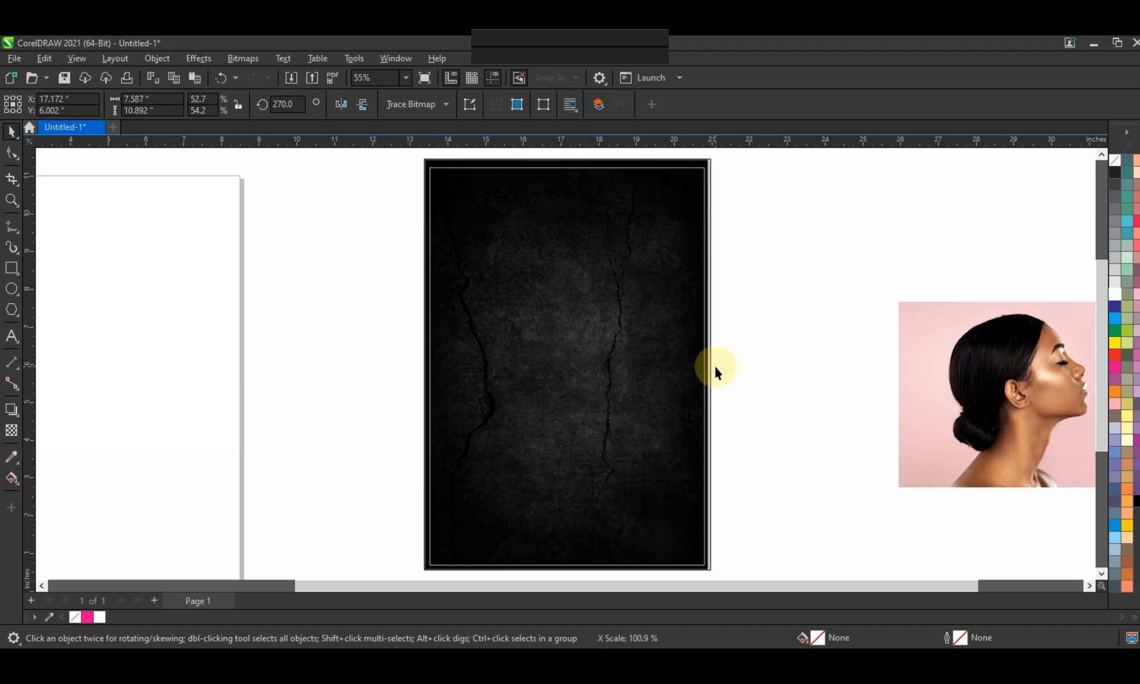
{"action": "left_click", "coordinate": [783, 366]}
{"action": "left_click", "coordinate": [707, 165]}
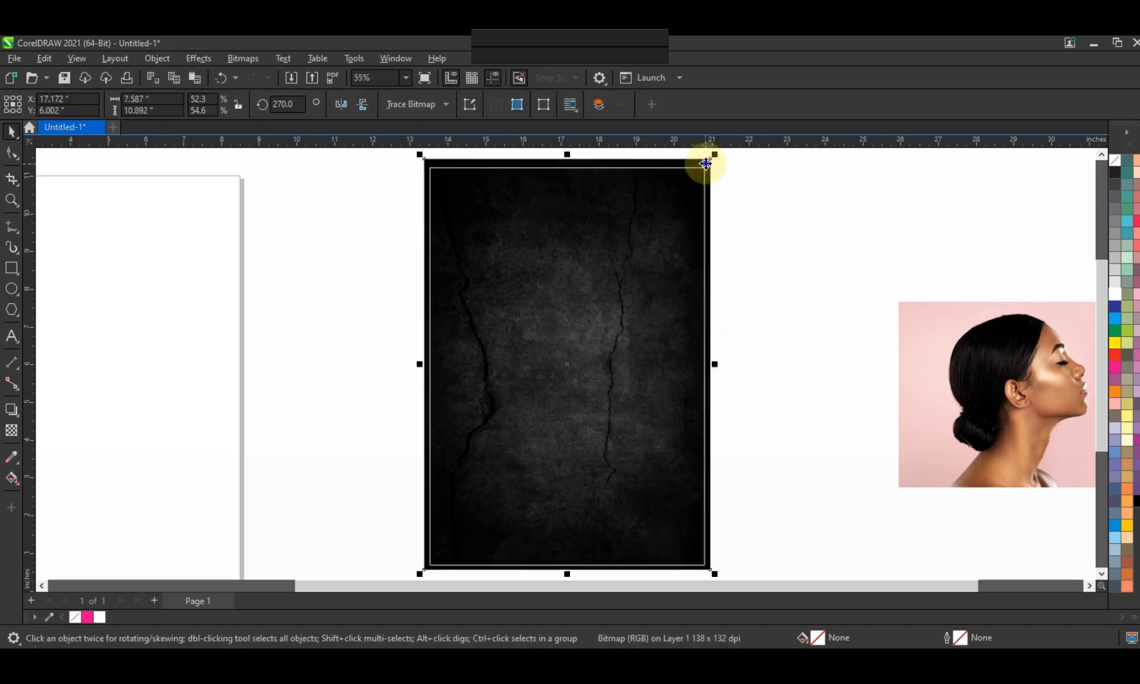
{"action": "right_click", "coordinate": [708, 168]}
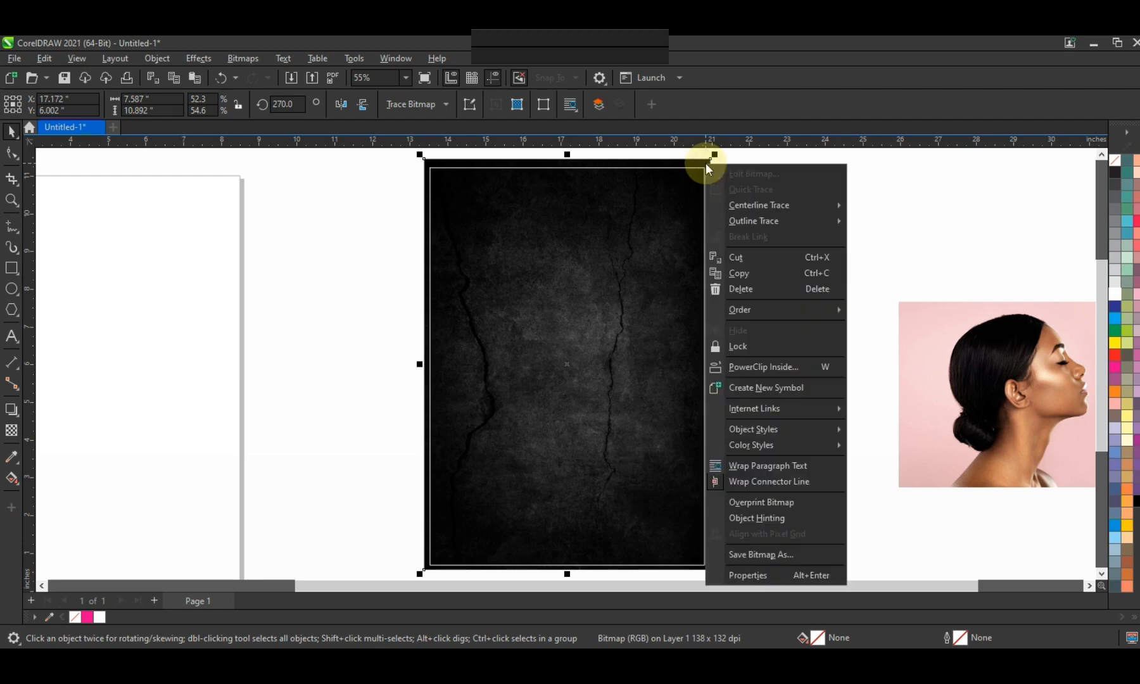
{"action": "left_click", "coordinate": [758, 367]}
{"action": "left_click", "coordinate": [621, 313]}
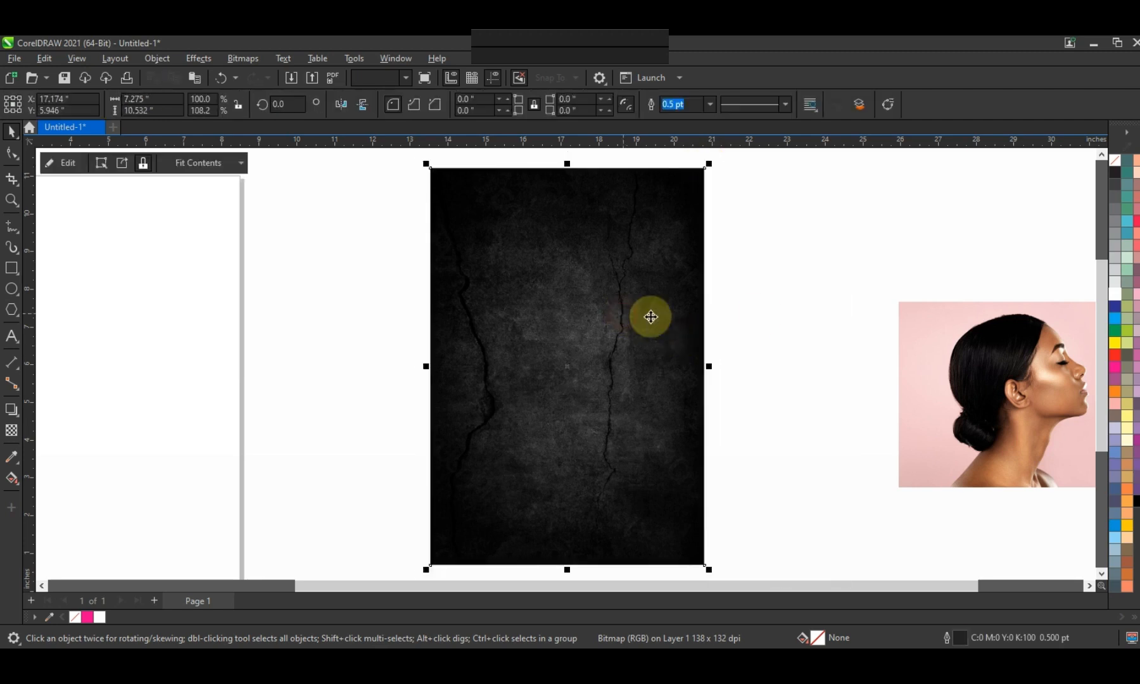
{"action": "left_click", "coordinate": [777, 314]}
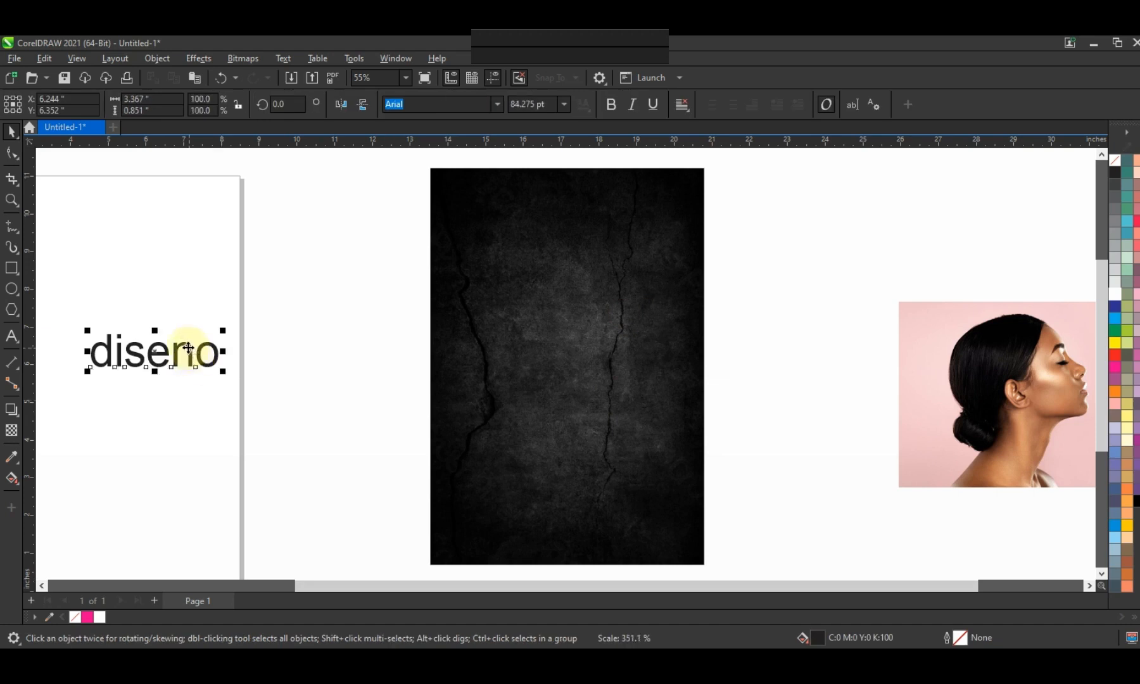
Step: Place the "diseno" text over the dark background and format it white in bold Swis721 Cn BT
{"action": "left_click_drag", "start_coordinate": [600, 358], "coordinate": [598, 352]}
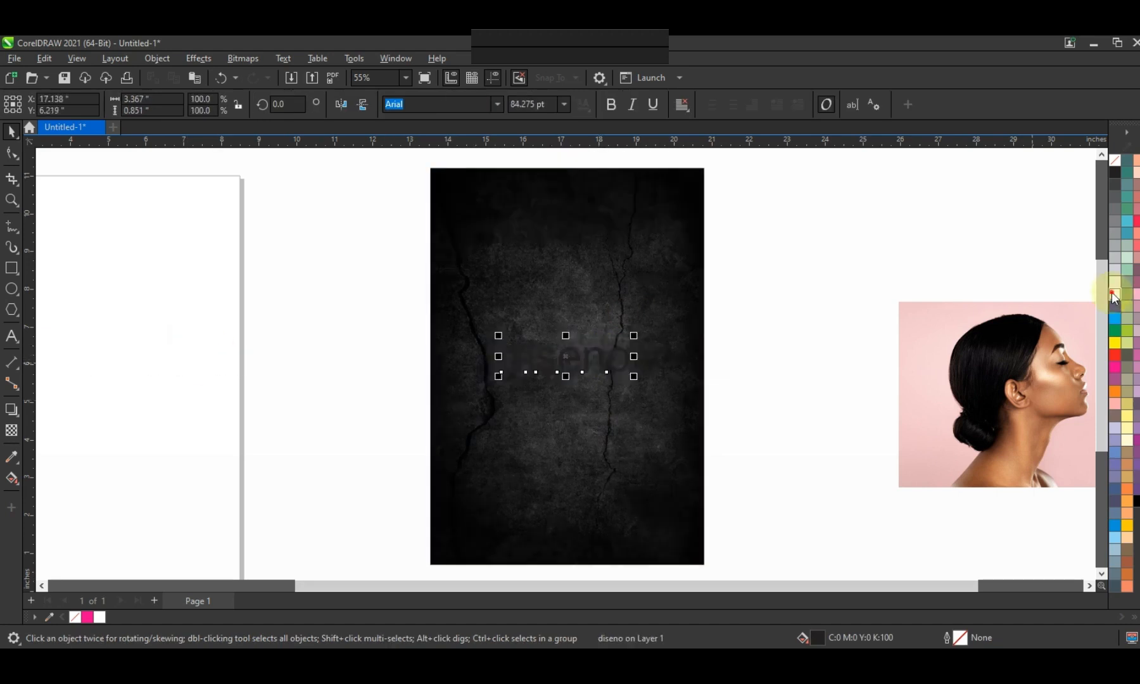
{"action": "left_click", "coordinate": [1113, 293]}
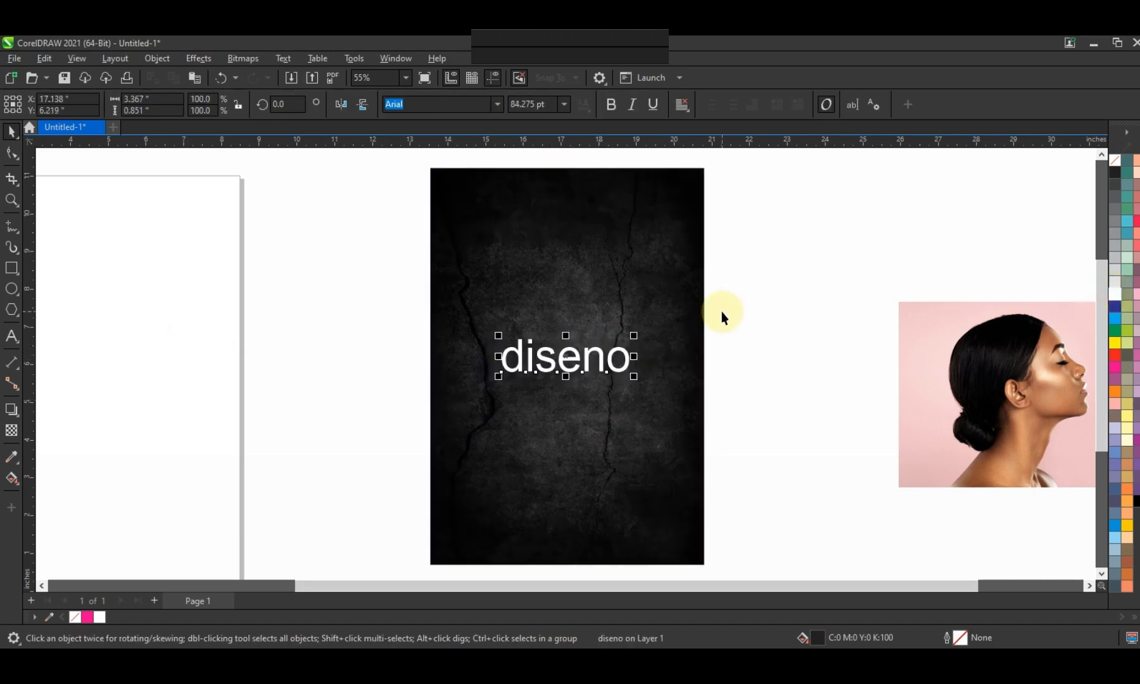
{"action": "left_click", "coordinate": [496, 106]}
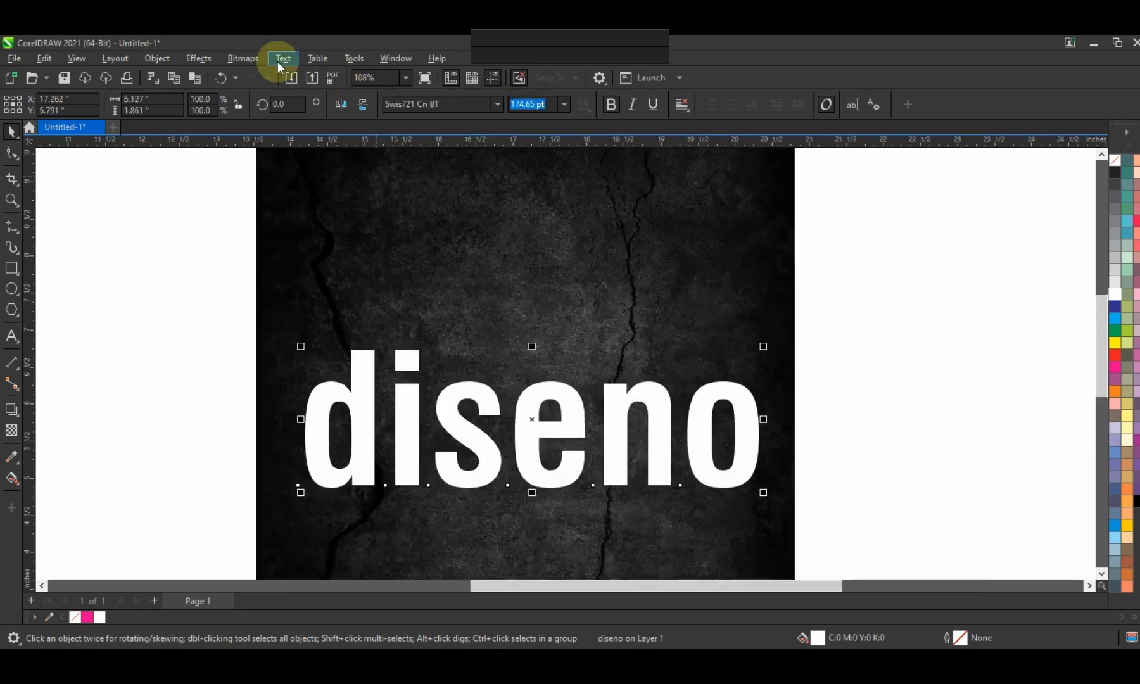
Step: Change the case of the "diseno" text to UPPERCASE
{"action": "left_click", "coordinate": [277, 61]}
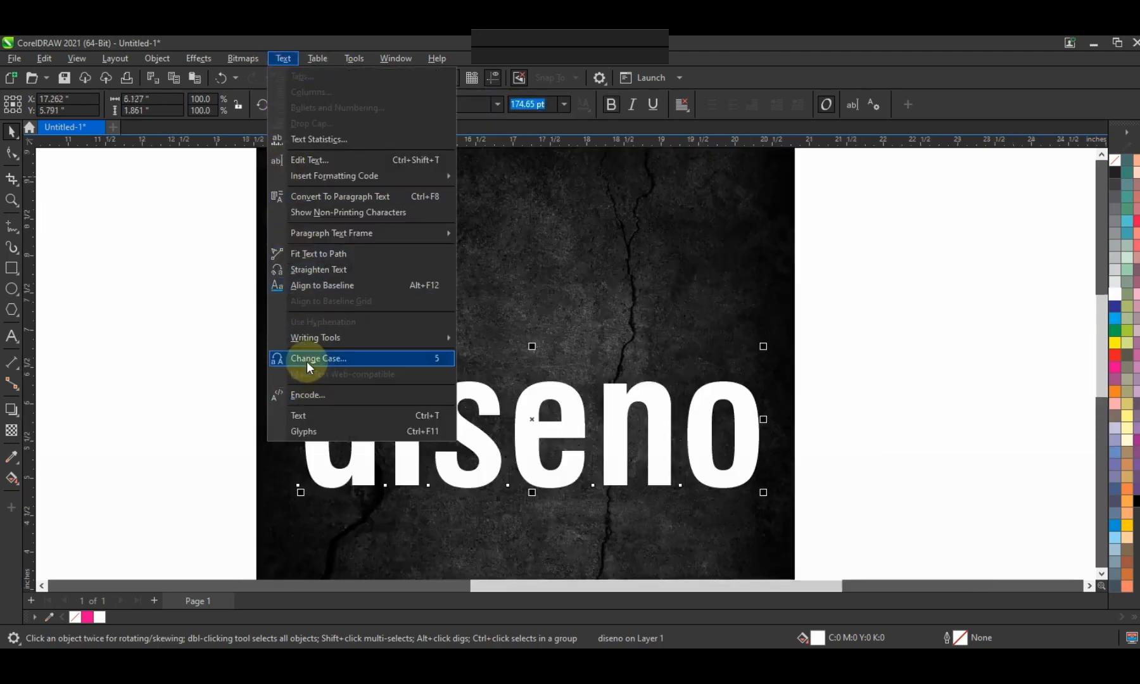
{"action": "left_click", "coordinate": [312, 359]}
{"action": "left_click", "coordinate": [513, 334]}
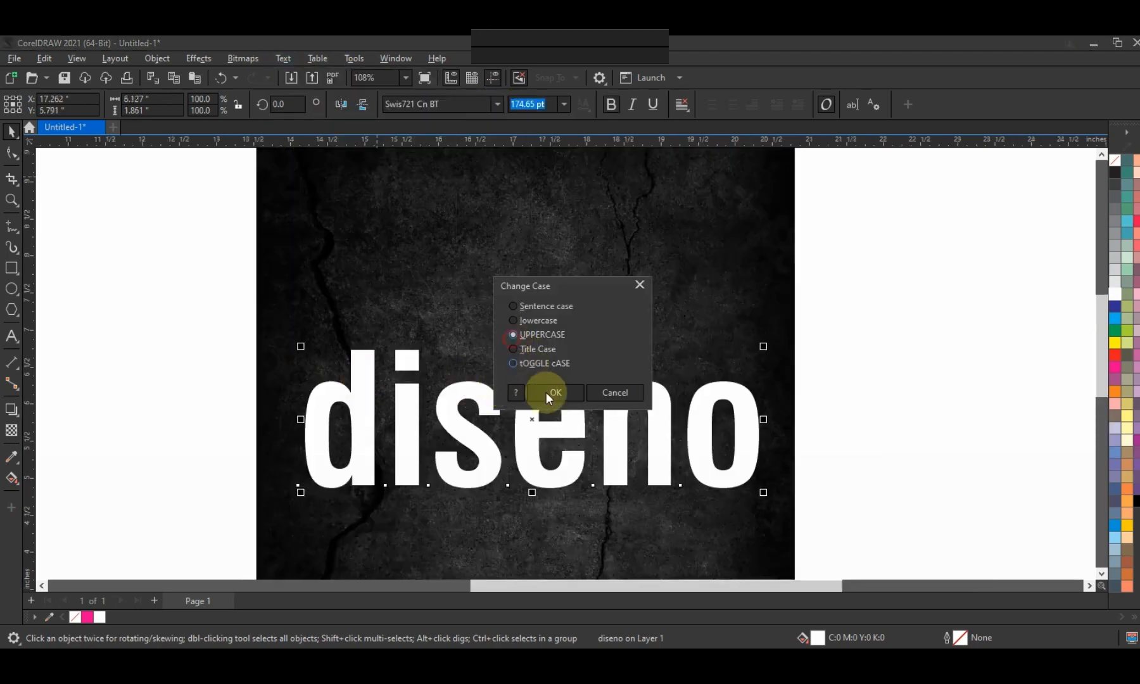
{"action": "left_click", "coordinate": [549, 393]}
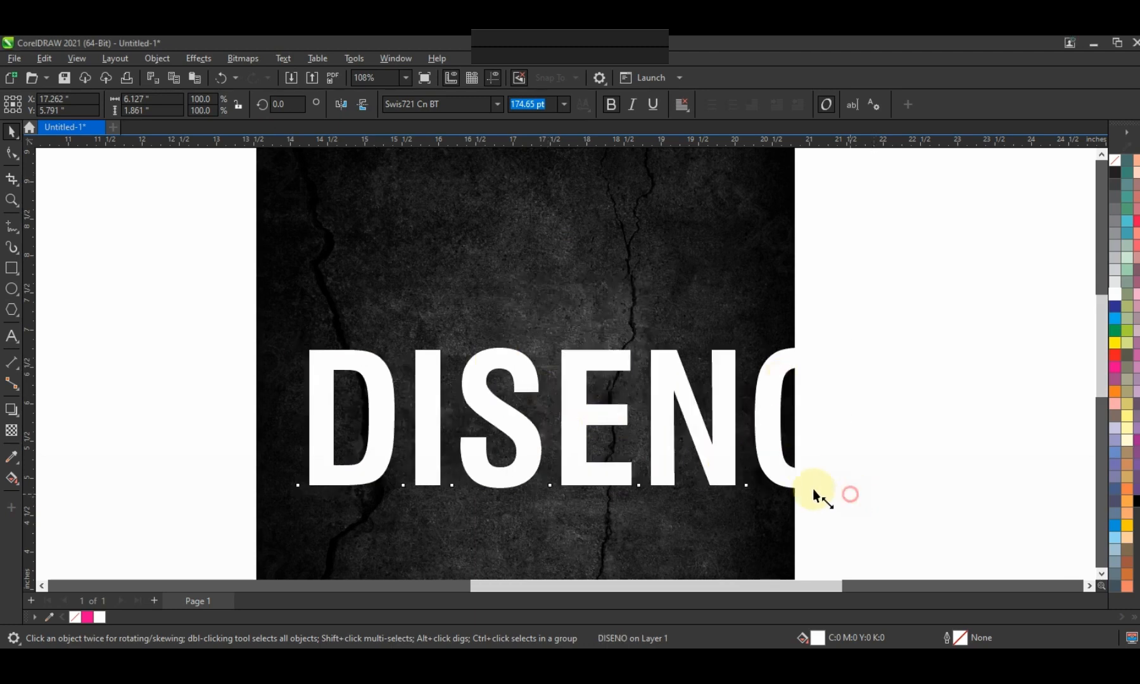
Step: Scale the DISENO text down to about 120 pt and place one copy near the poster's top and another near its bottom
{"action": "left_click_drag", "start_coordinate": [813, 494], "coordinate": [720, 478]}
{"action": "left_click", "coordinate": [720, 509]}
{"action": "key", "text": "shift+F2"}
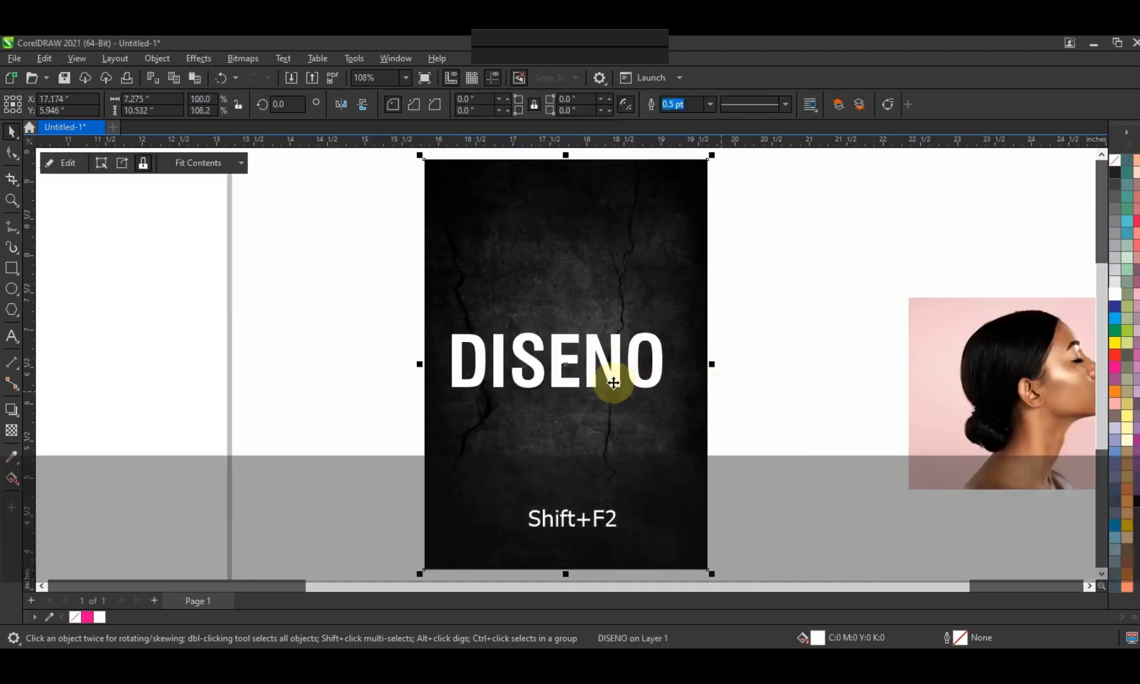
{"action": "key", "text": "Escape"}
{"action": "left_click_drag", "start_coordinate": [605, 378], "coordinate": [644, 237]}
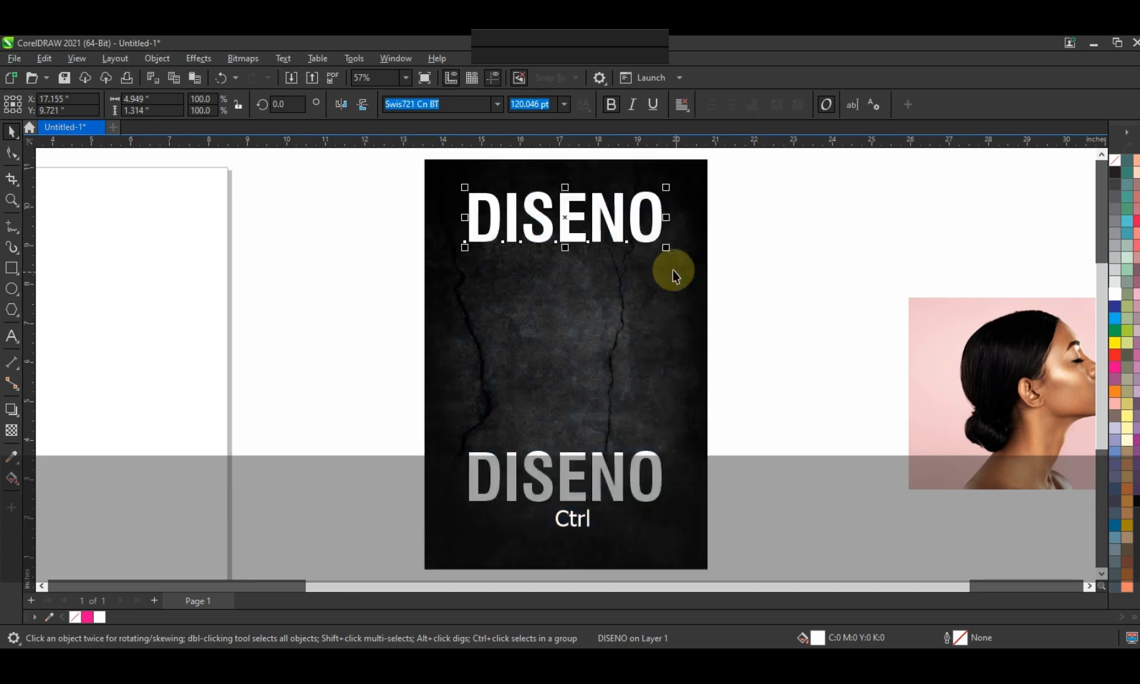
Step: Blend the upper DISENO text into the lower copy in a straight line
{"action": "left_click", "coordinate": [620, 470], "text": "shift"}
{"action": "left_click", "coordinate": [21, 418]}
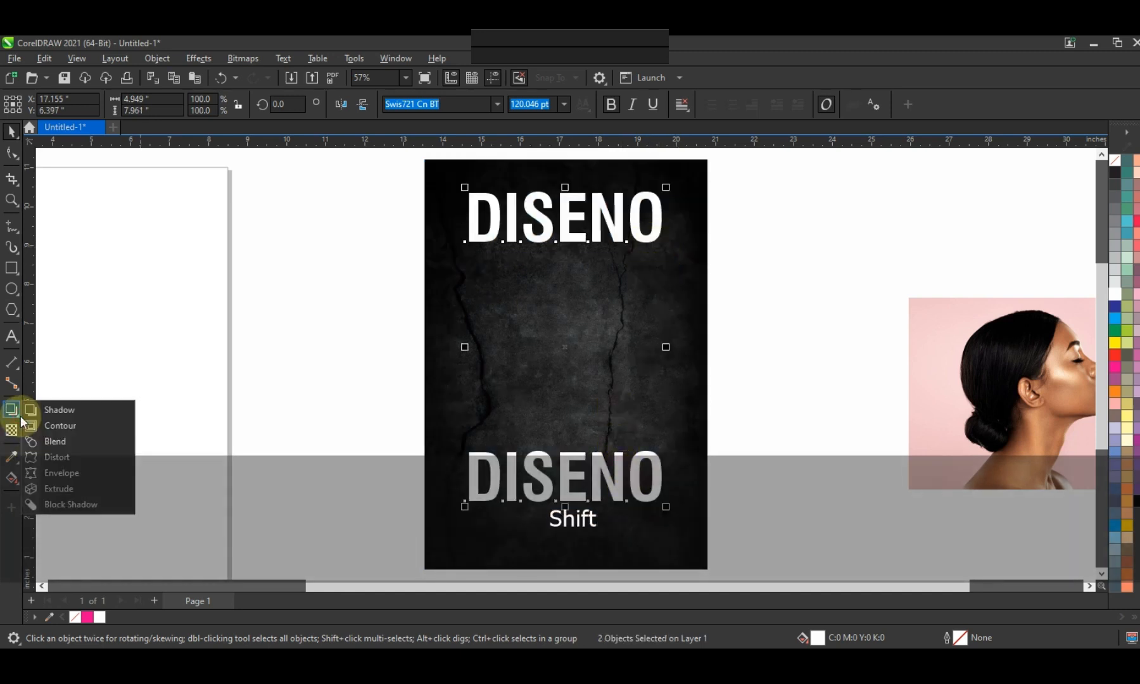
{"action": "left_click", "coordinate": [49, 442]}
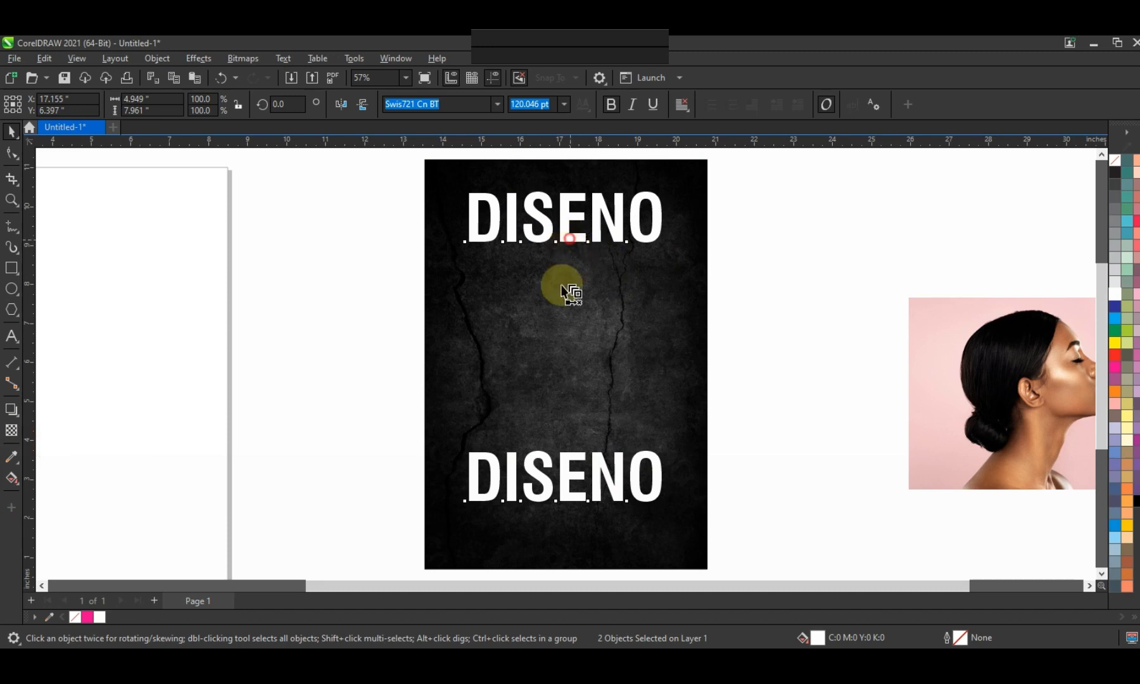
{"action": "left_click_drag", "start_coordinate": [565, 219], "coordinate": [570, 481]}
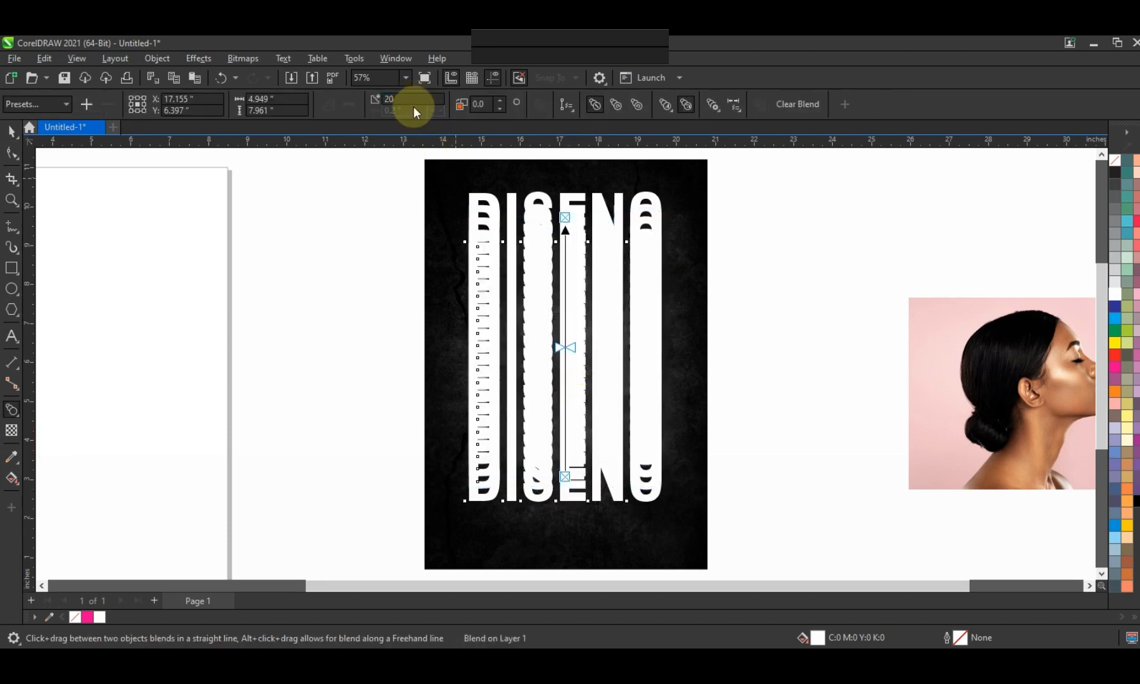
Step: Set the number of blend steps between the two DISENO texts to 5, then reduce it to 3
{"action": "double_click", "coordinate": [402, 100]}
{"action": "type", "text": "5"}
{"action": "key", "text": "Return"}
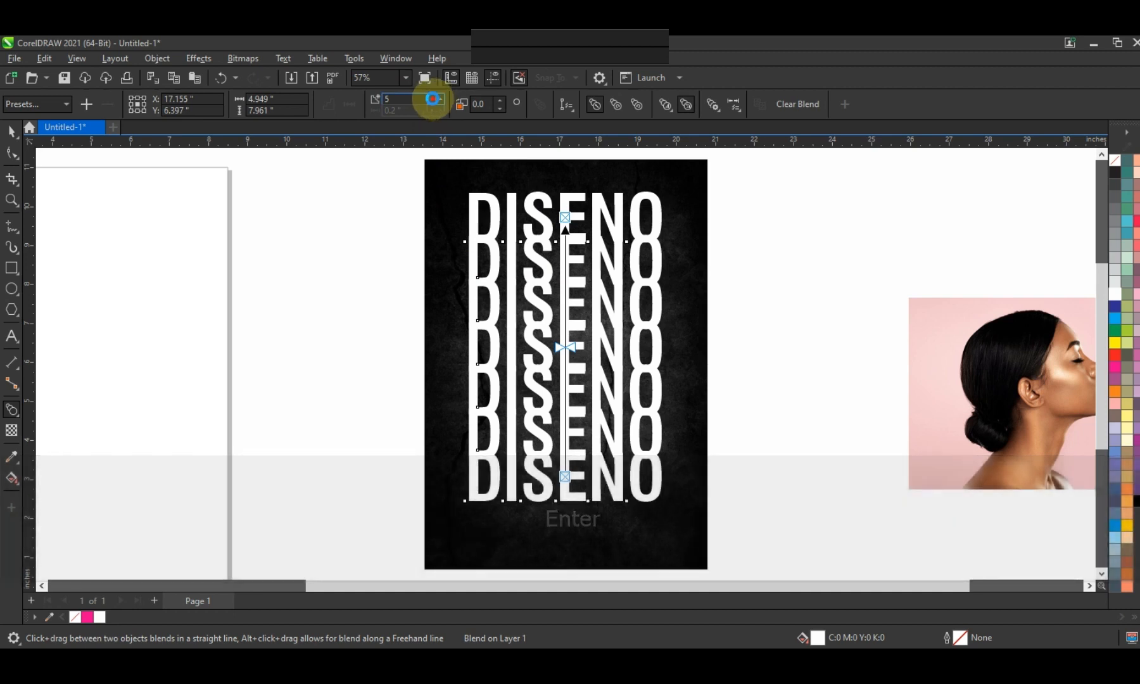
{"action": "left_click", "coordinate": [431, 101]}
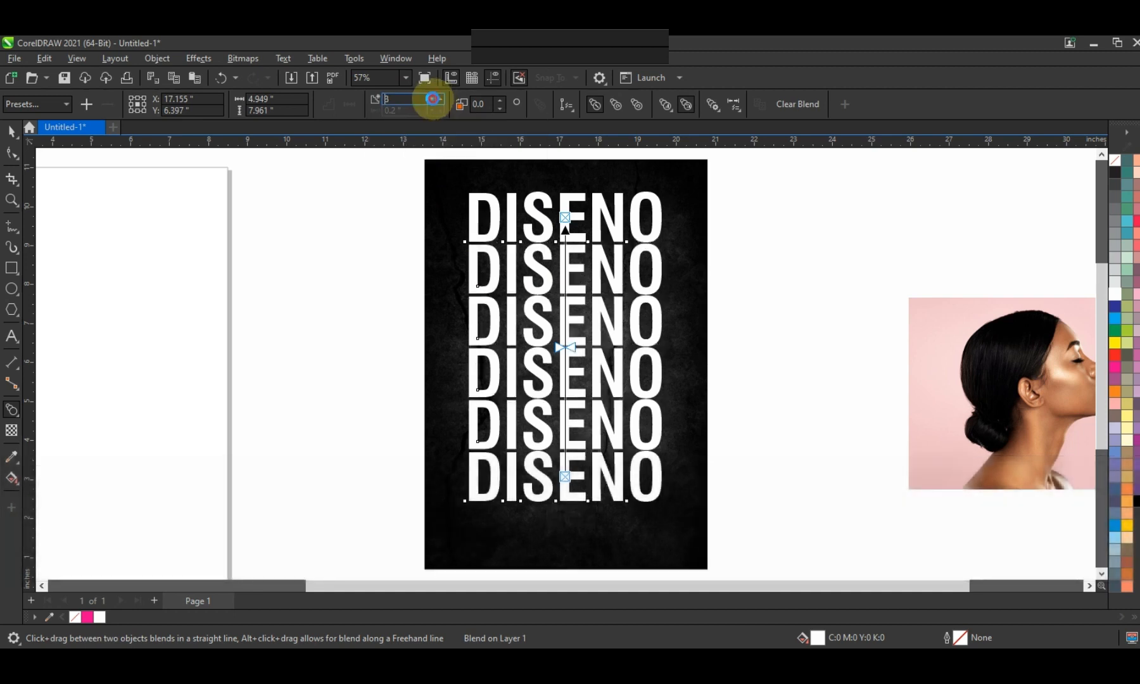
Step: Finish the DISENO blend at 3 steps and break it apart
{"action": "left_click", "coordinate": [434, 104]}
{"action": "left_click", "coordinate": [9, 133]}
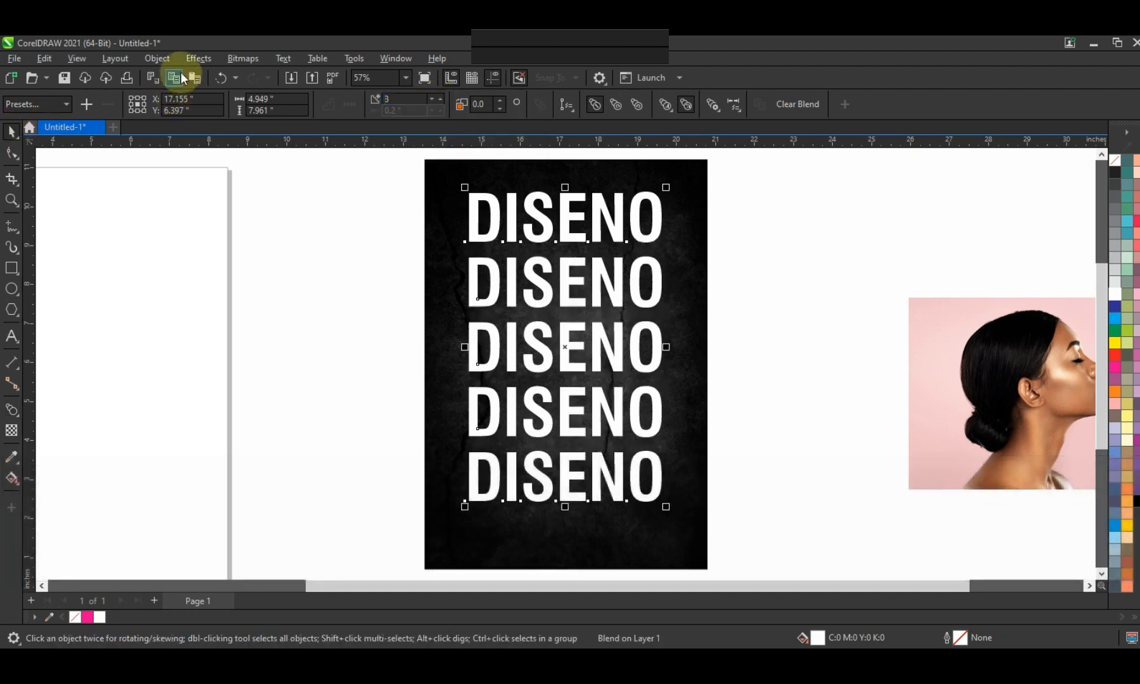
{"action": "left_click", "coordinate": [170, 62]}
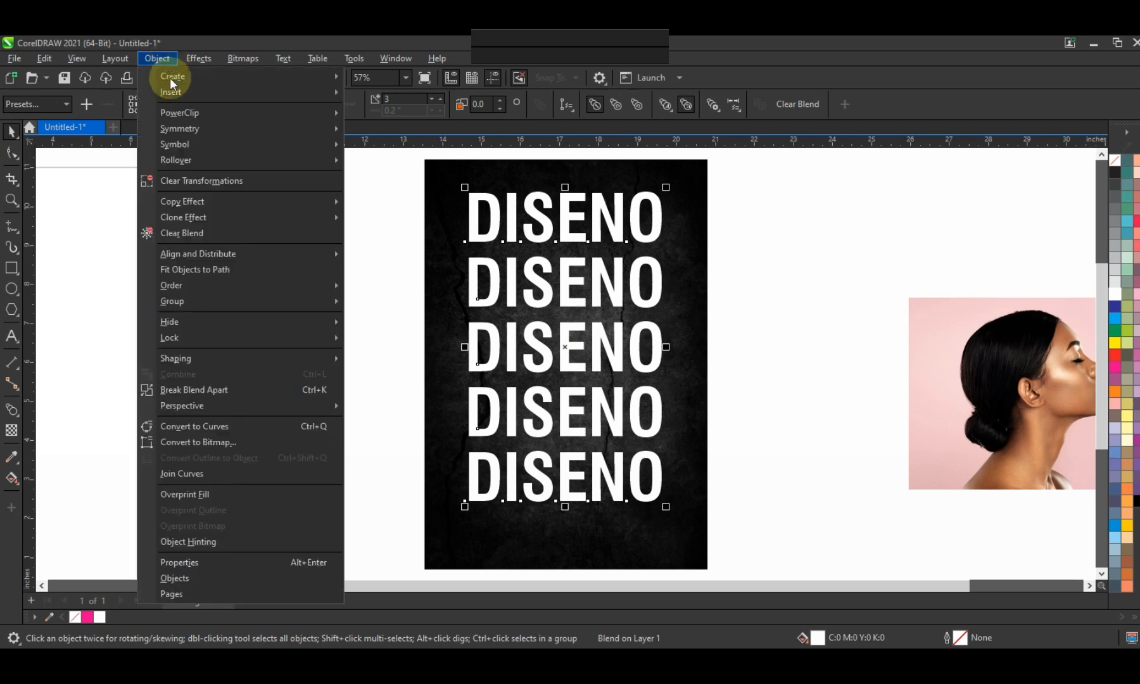
{"action": "left_click", "coordinate": [214, 388]}
Step: Weld the upper four DISENO texts into a single curve, leaving out the lowest one
{"action": "left_click", "coordinate": [488, 237]}
{"action": "left_click", "coordinate": [501, 260]}
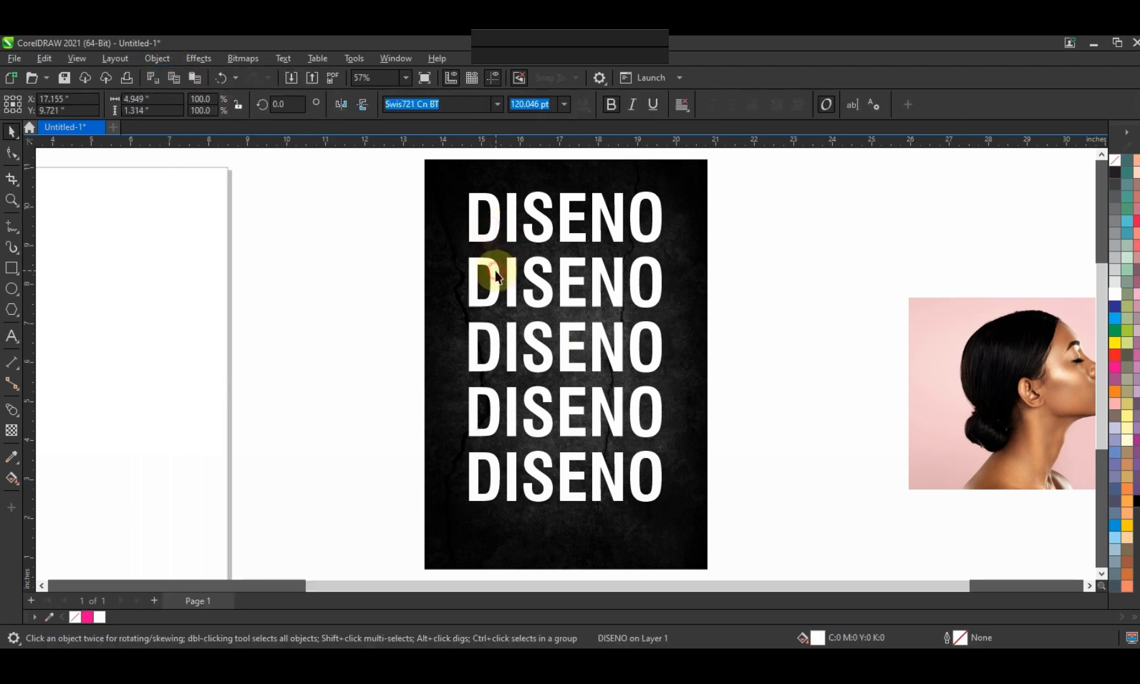
{"action": "left_click", "coordinate": [512, 221], "text": "shift"}
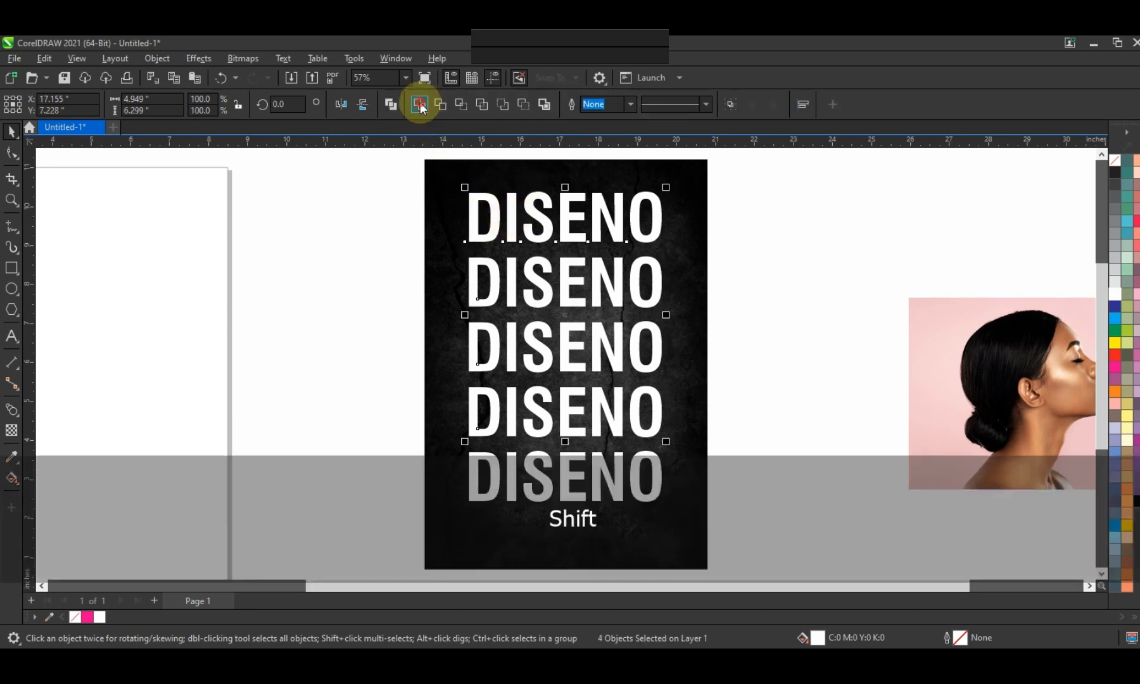
{"action": "left_click", "coordinate": [419, 105]}
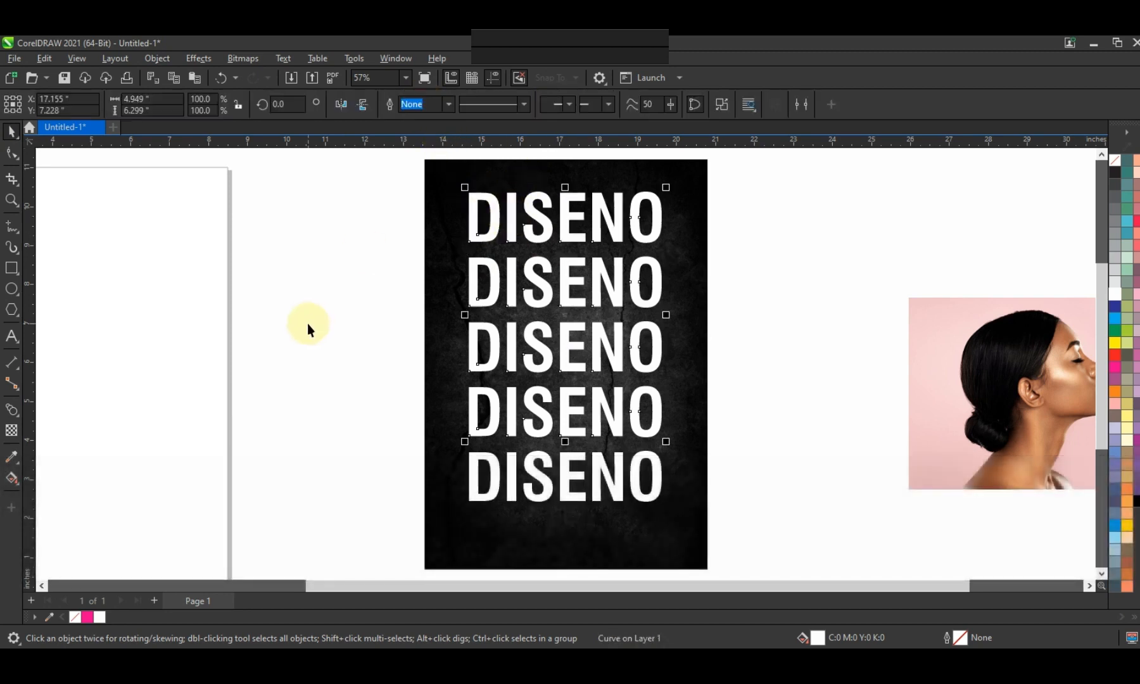
Step: Give the welded DISENO curve a white 1.5 pt outline placed behind the fill
{"action": "left_click", "coordinate": [449, 105]}
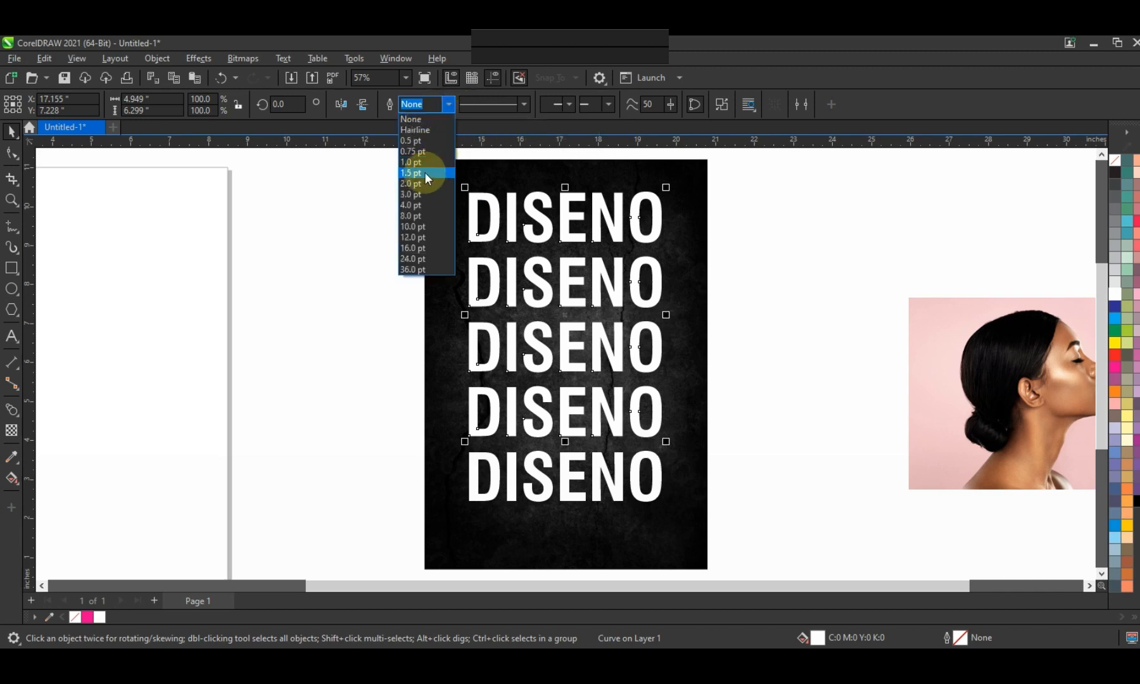
{"action": "left_click", "coordinate": [426, 174]}
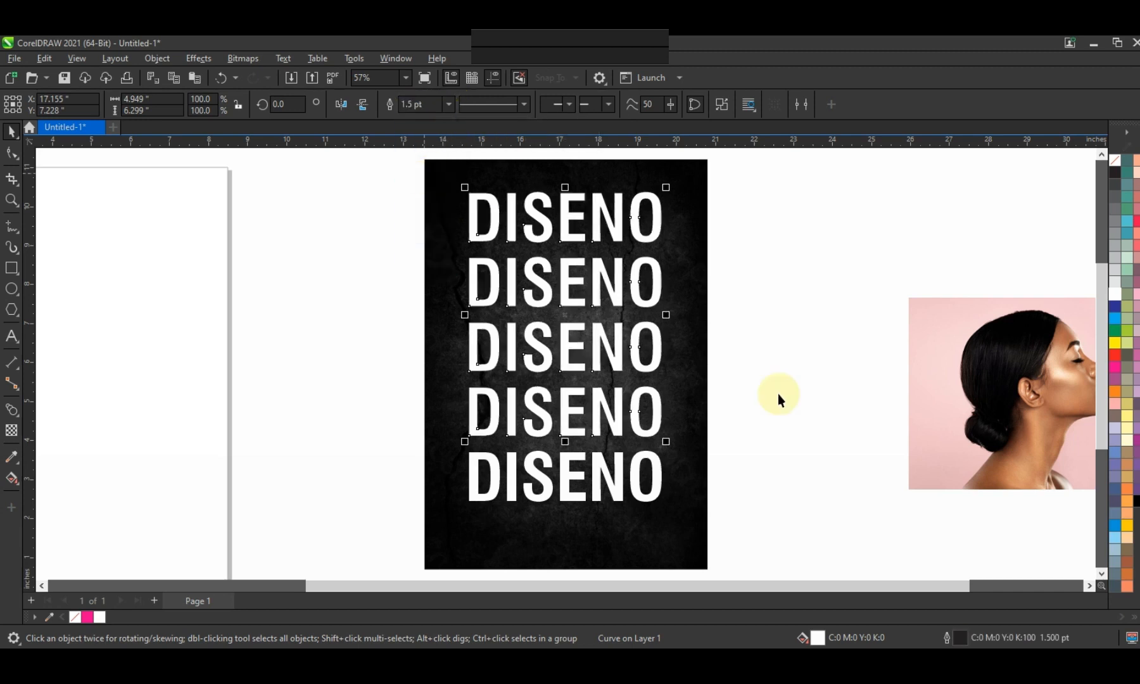
{"action": "double_click", "coordinate": [945, 633]}
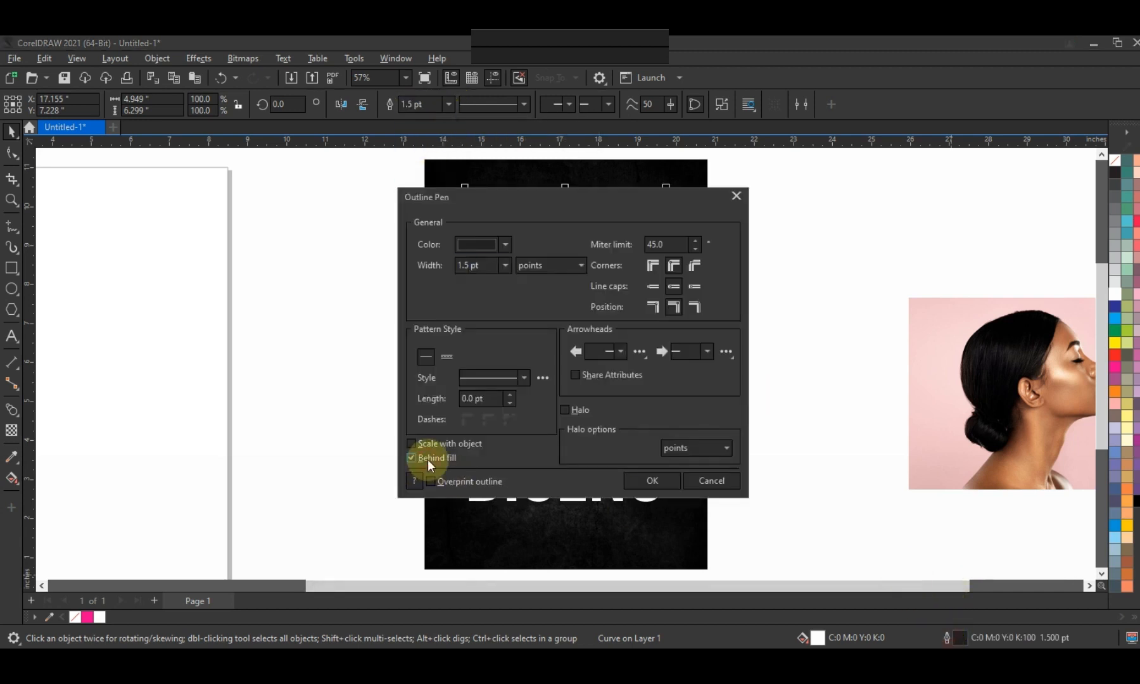
{"action": "left_click", "coordinate": [499, 245]}
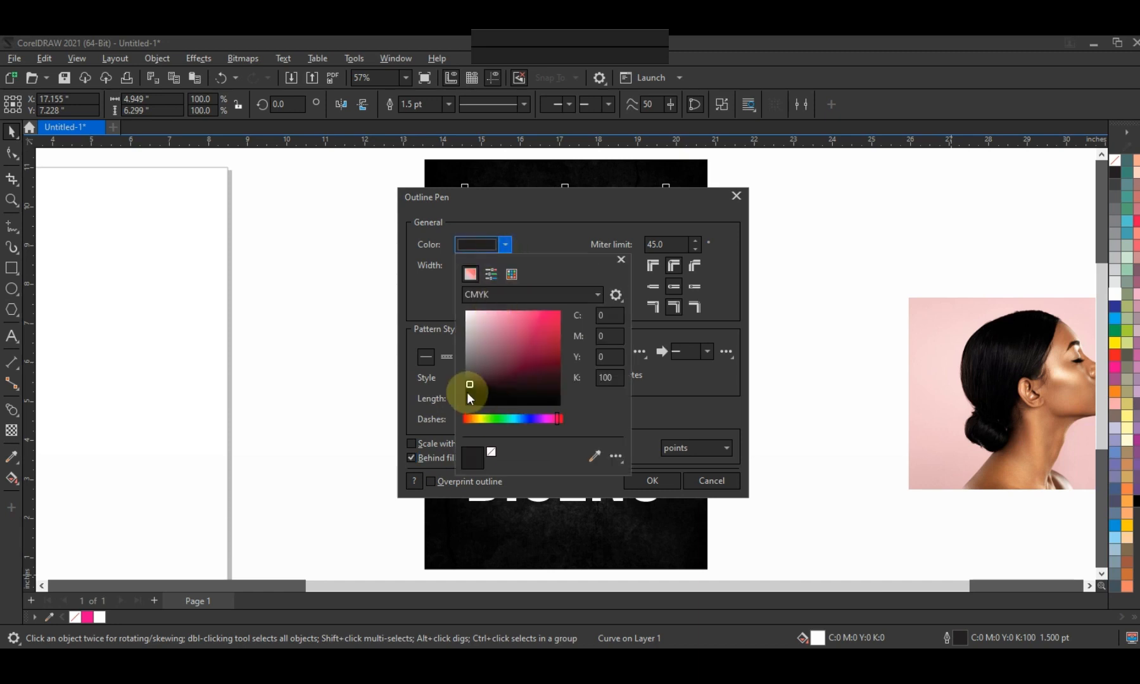
{"action": "left_click", "coordinate": [663, 483]}
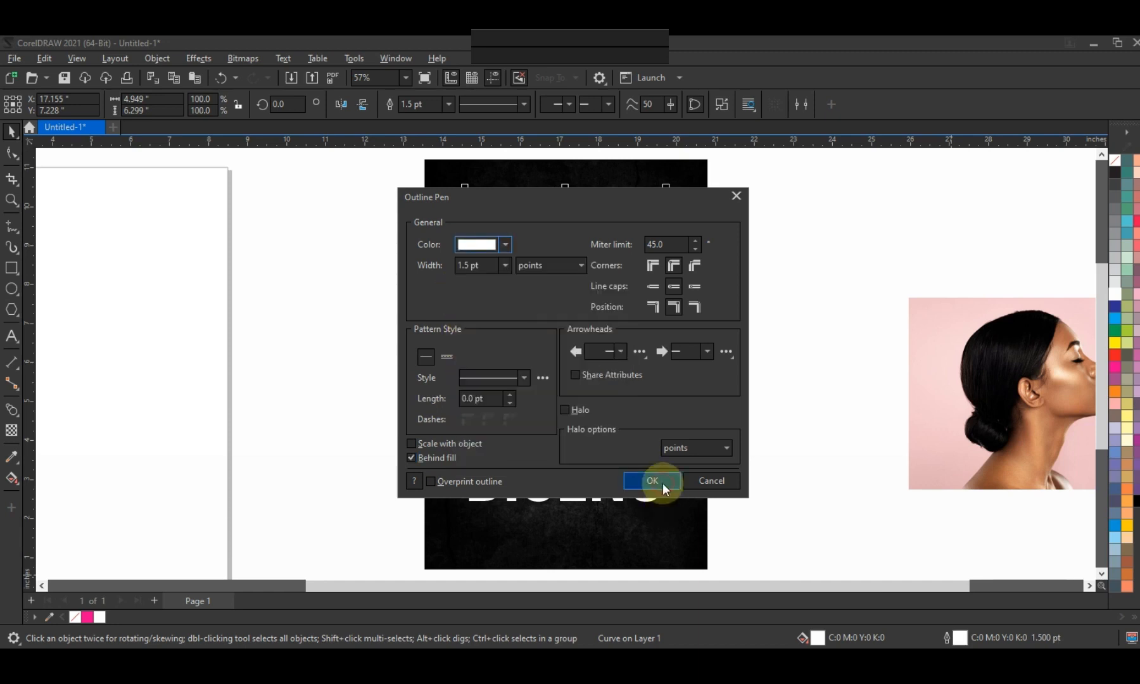
{"action": "left_click", "coordinate": [663, 482]}
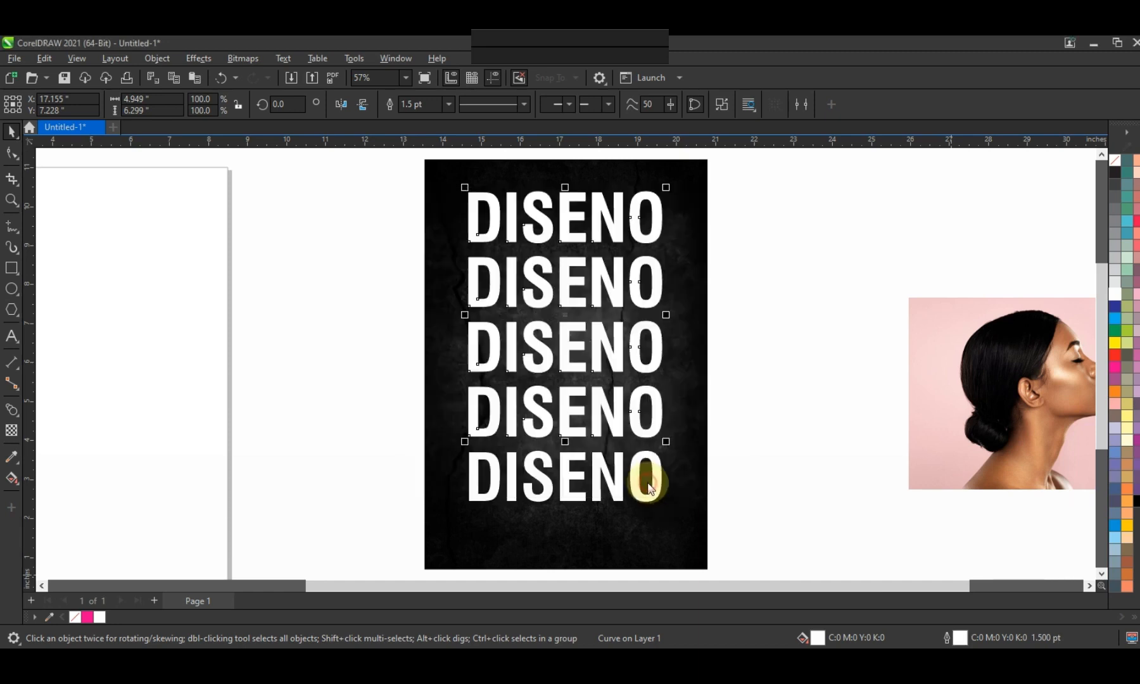
Step: Remove the fill from the upper four DISENO words and set their outline width to 1 pt
{"action": "left_click", "coordinate": [1116, 160]}
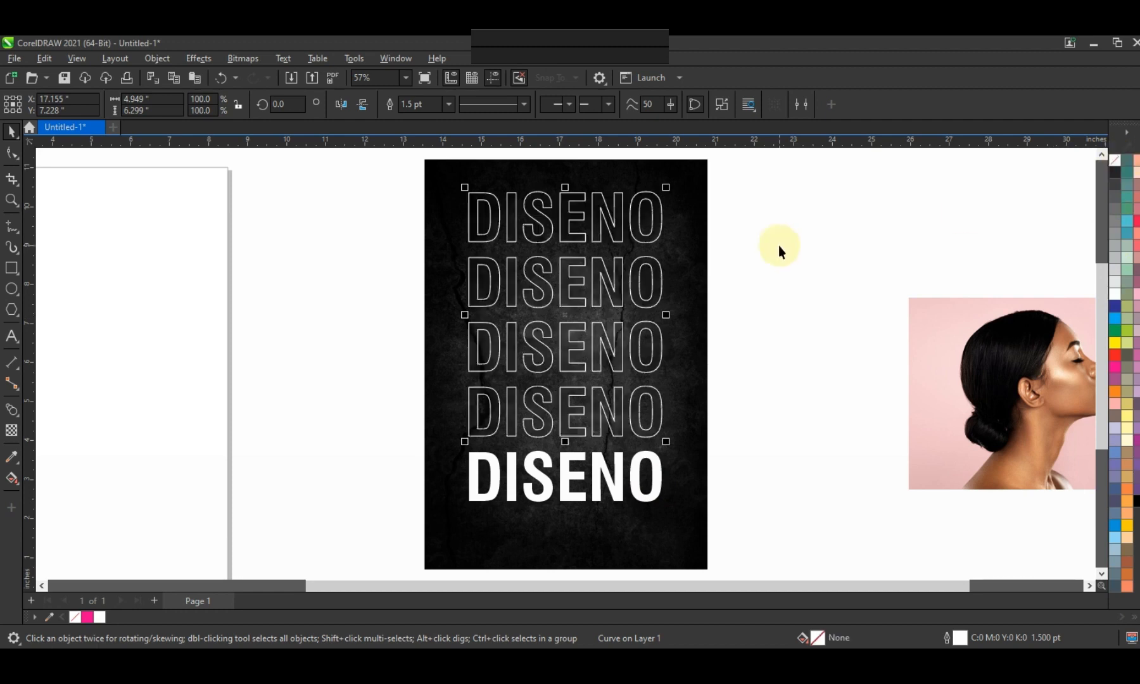
{"action": "left_click", "coordinate": [426, 104]}
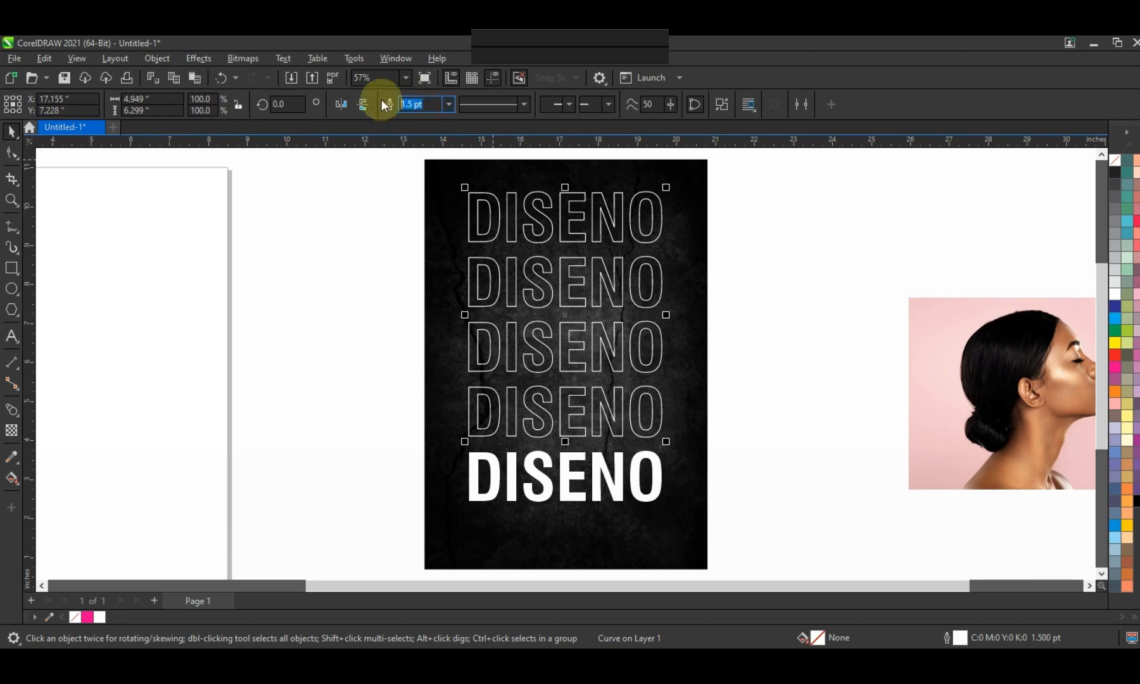
{"action": "type", "text": "1"}
{"action": "key", "text": "Return"}
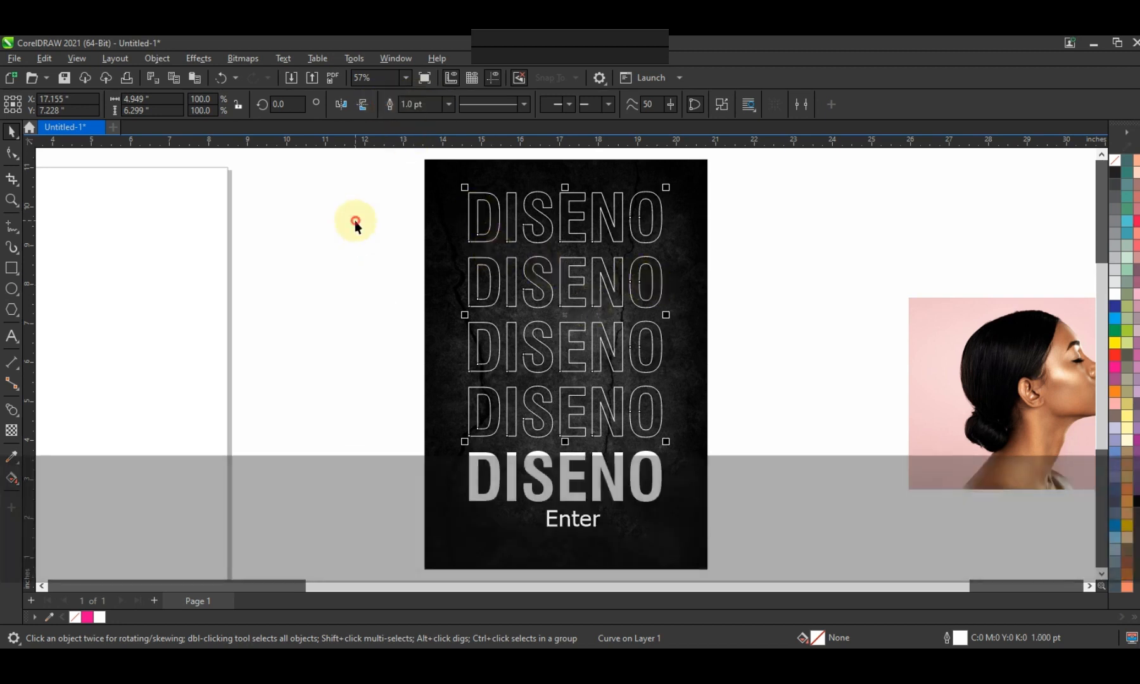
Step: Convert the remaining DISENO text to curves and PowerClip the outlined words inside the poster background
{"action": "left_click_drag", "start_coordinate": [369, 173], "coordinate": [675, 516]}
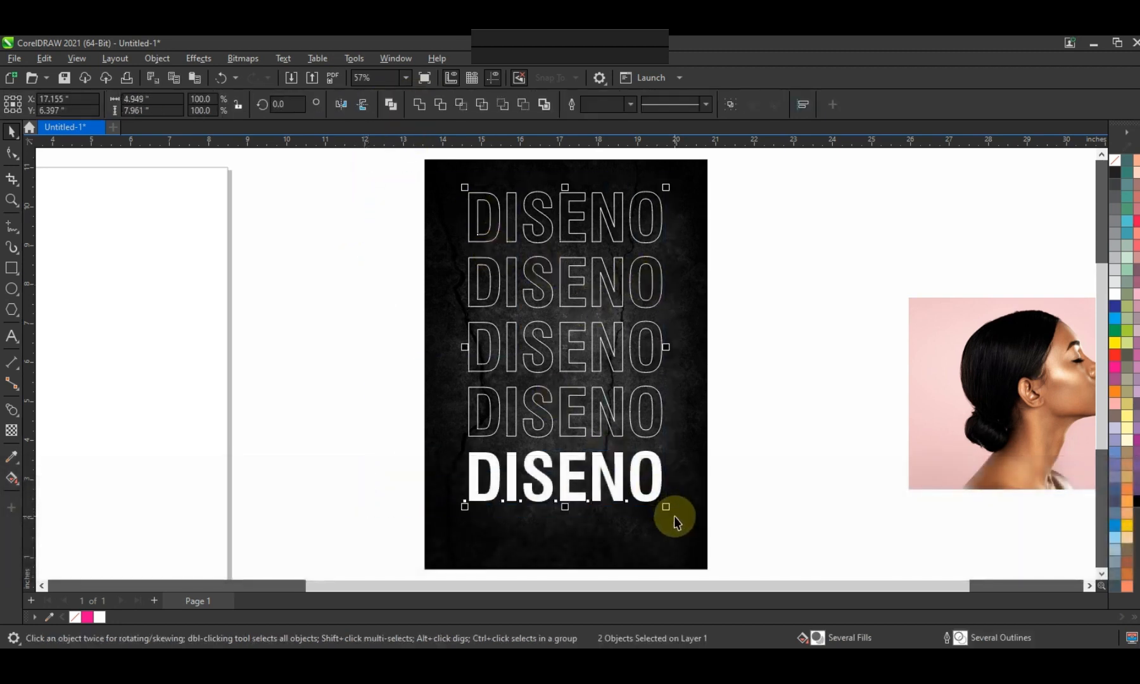
{"action": "key", "text": "ctrl+q"}
{"action": "left_click", "coordinate": [662, 429]}
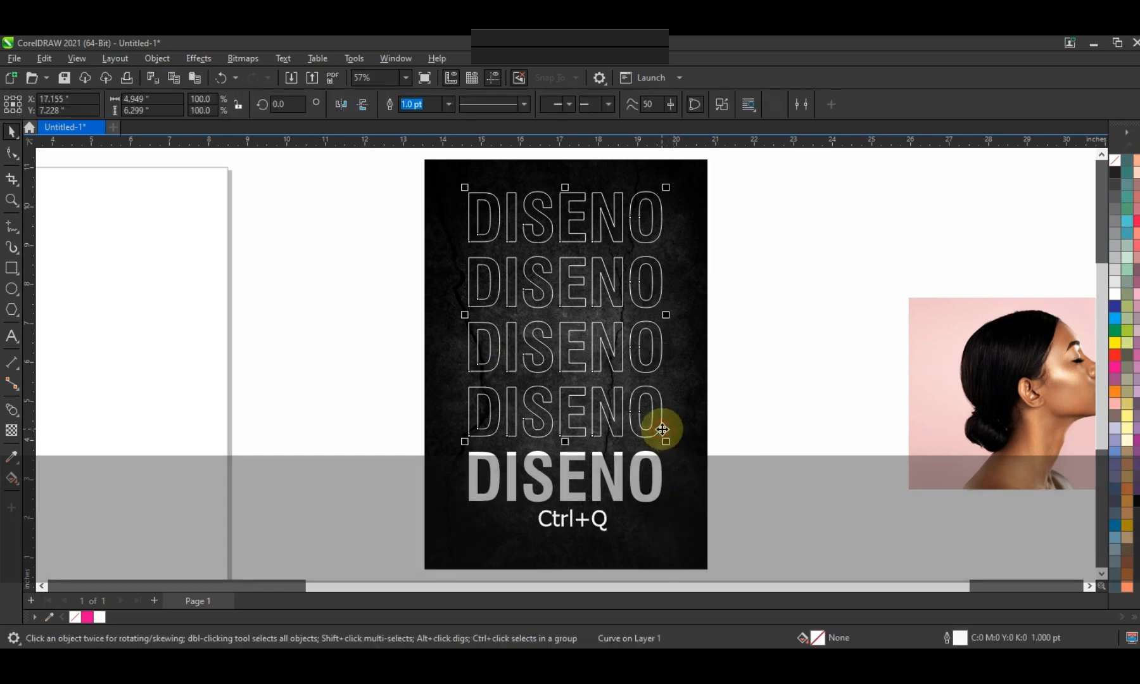
{"action": "right_click", "coordinate": [662, 429]}
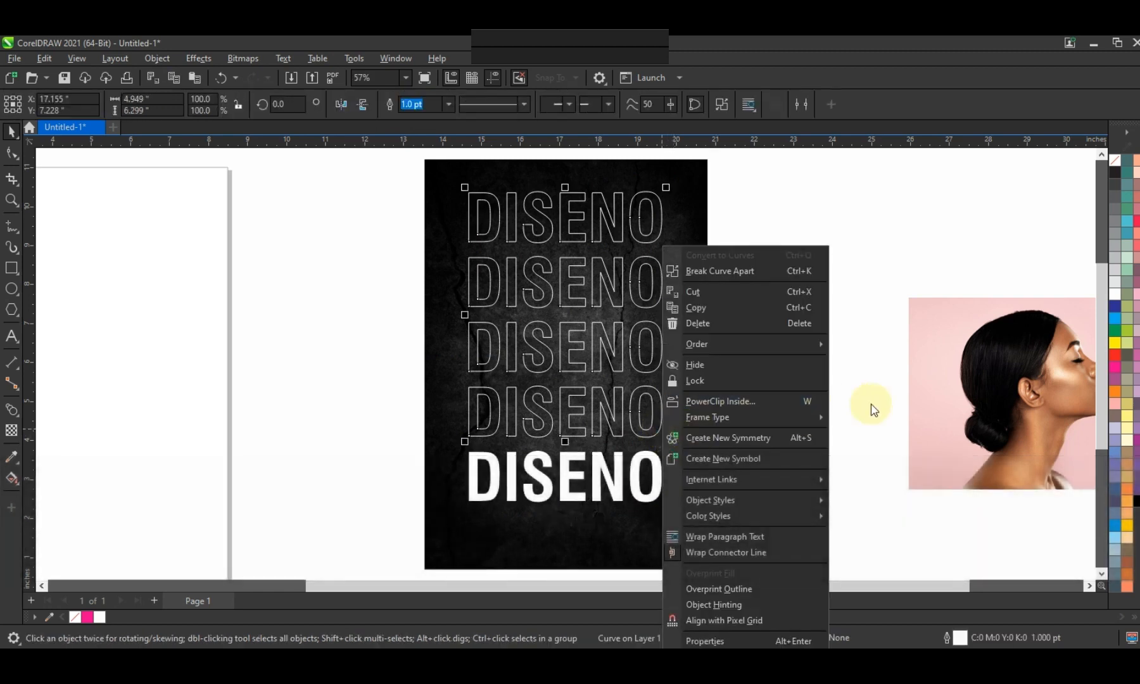
{"action": "left_click", "coordinate": [746, 404]}
{"action": "left_click", "coordinate": [678, 394]}
{"action": "left_click", "coordinate": [793, 395]}
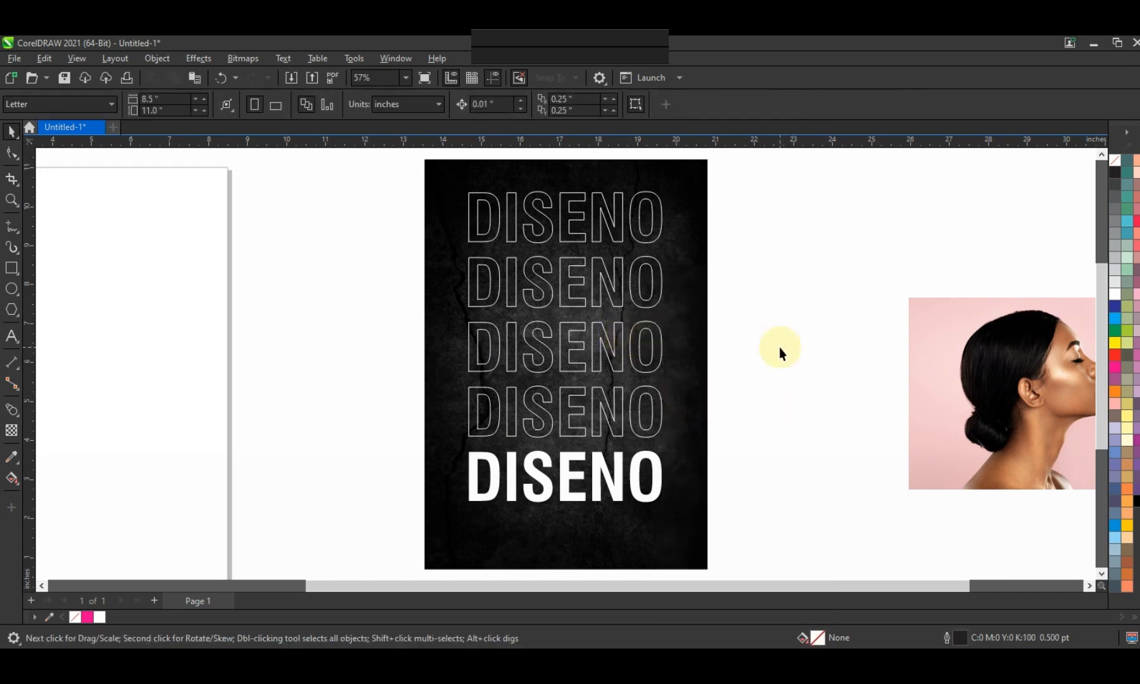
Step: Move the woman's portrait photo onto the middle of the poster and bring it to the front
{"action": "left_click_drag", "start_coordinate": [988, 400], "coordinate": [557, 380]}
{"action": "key", "text": "shift+Page_Up"}
Step: Trace the woman's head, neck and shoulders as a closed shape with a 1.5 pt line
{"action": "left_click", "coordinate": [12, 200]}
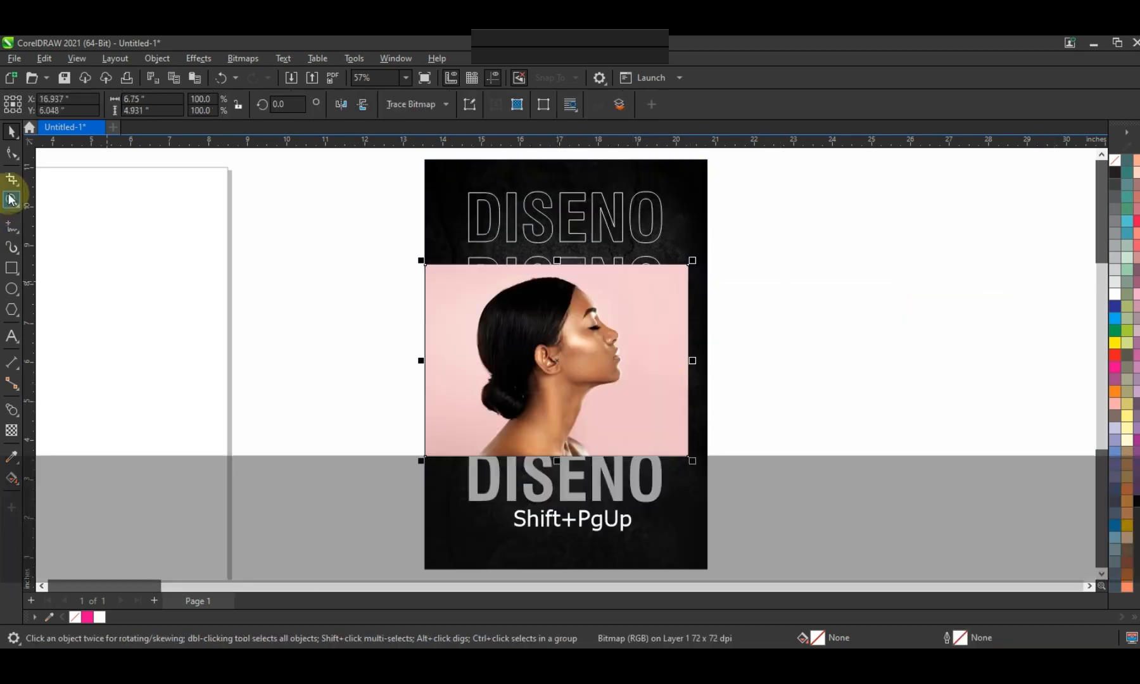
{"action": "left_click_drag", "start_coordinate": [402, 265], "coordinate": [681, 472]}
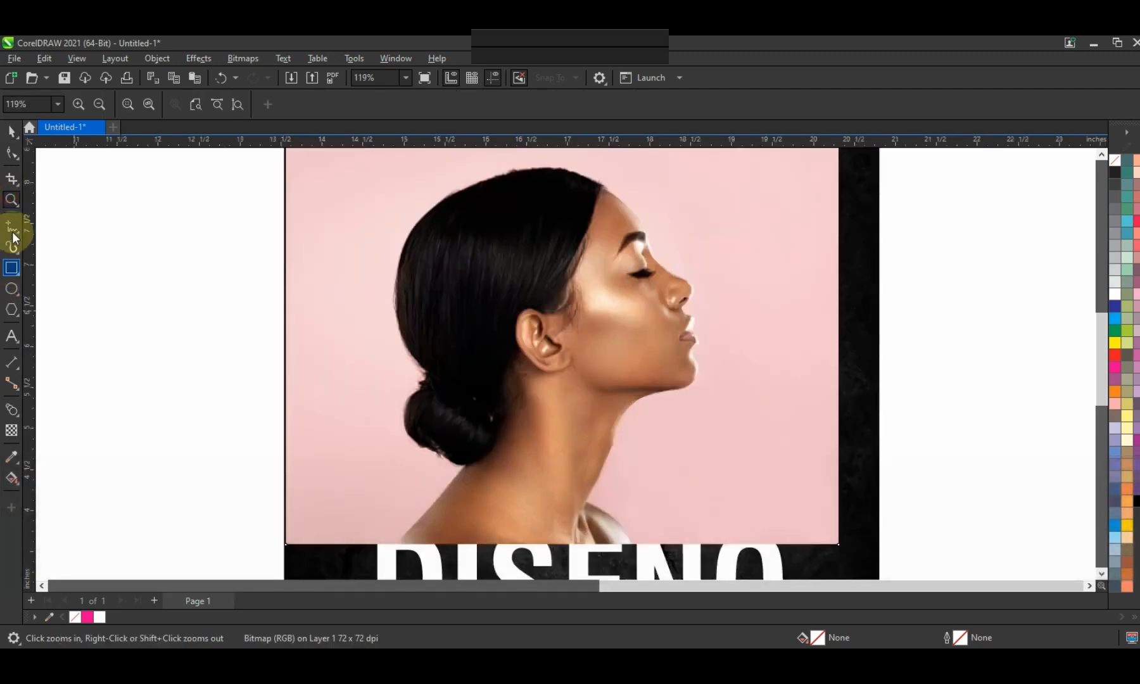
{"action": "left_click", "coordinate": [12, 199]}
{"action": "left_click_drag", "start_coordinate": [323, 156], "coordinate": [808, 432]}
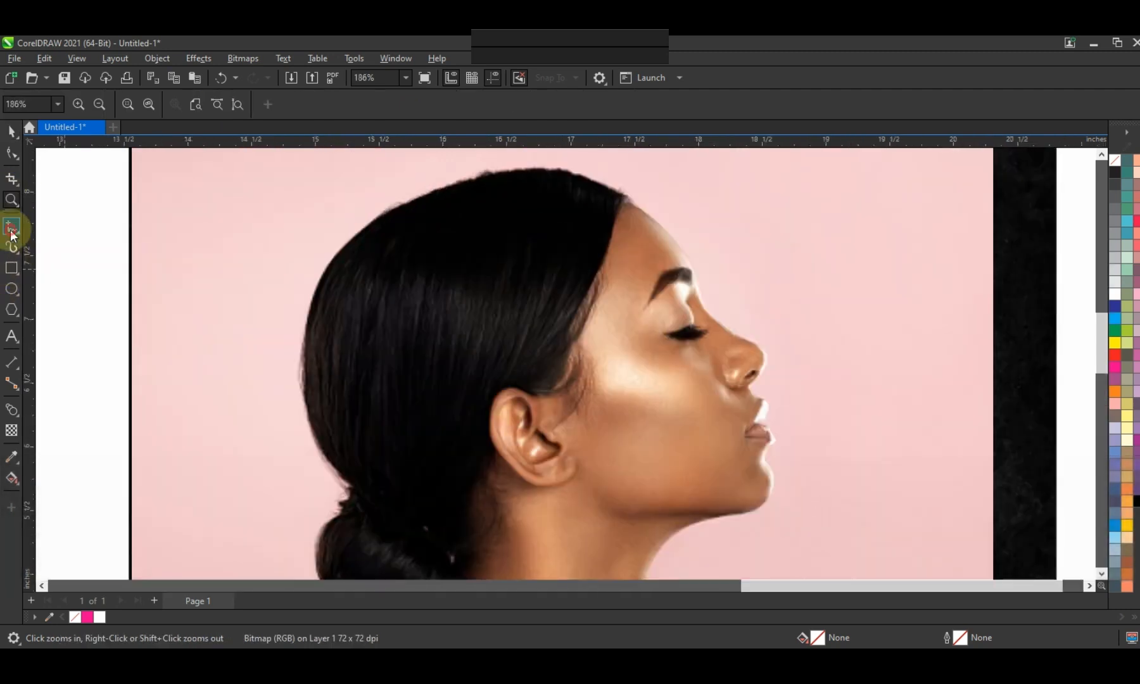
{"action": "left_click", "coordinate": [11, 226]}
{"action": "left_click", "coordinate": [449, 105]}
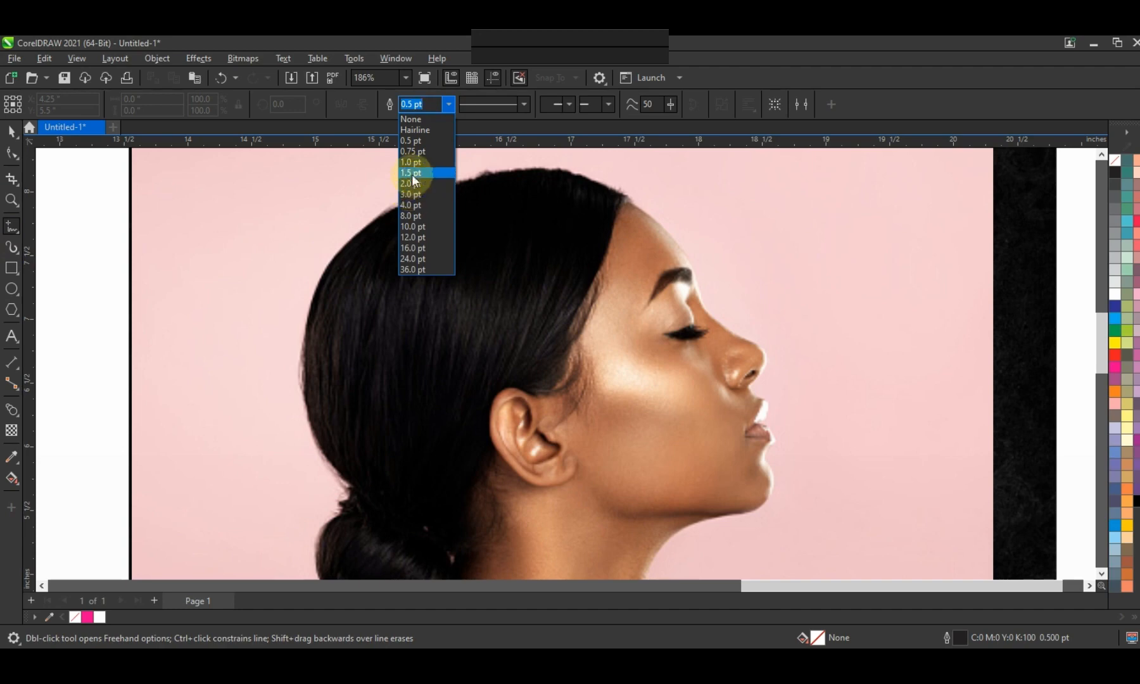
{"action": "left_click", "coordinate": [440, 172]}
{"action": "left_click", "coordinate": [599, 445]}
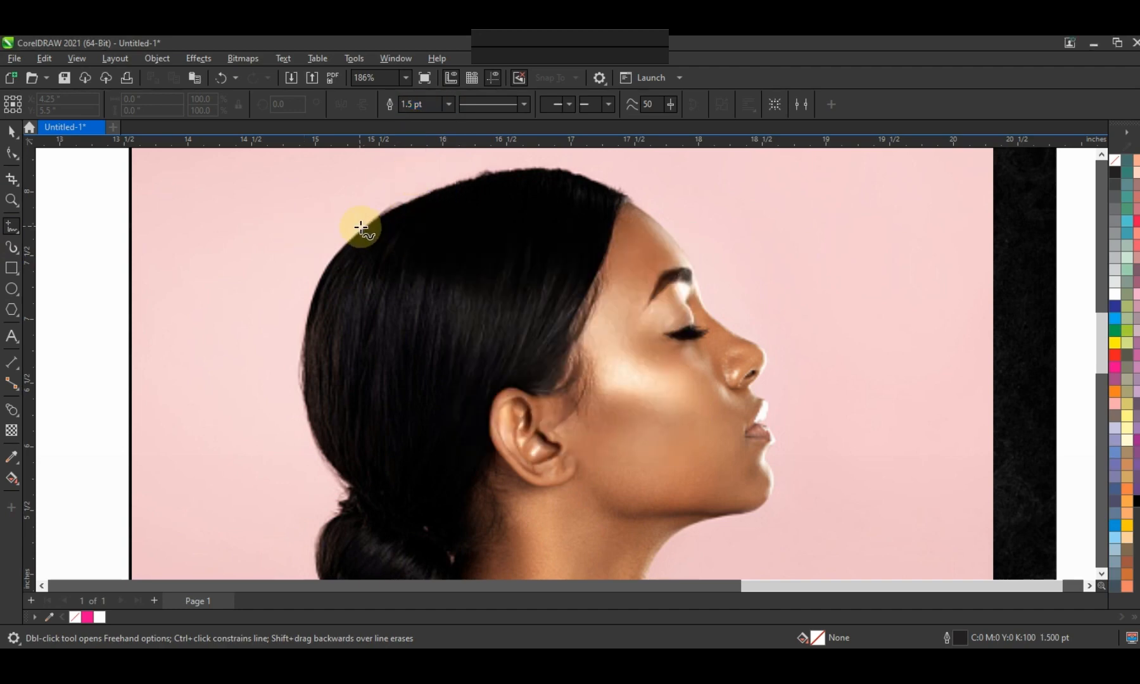
{"action": "left_click", "coordinate": [361, 226]}
{"action": "left_click", "coordinate": [646, 216]}
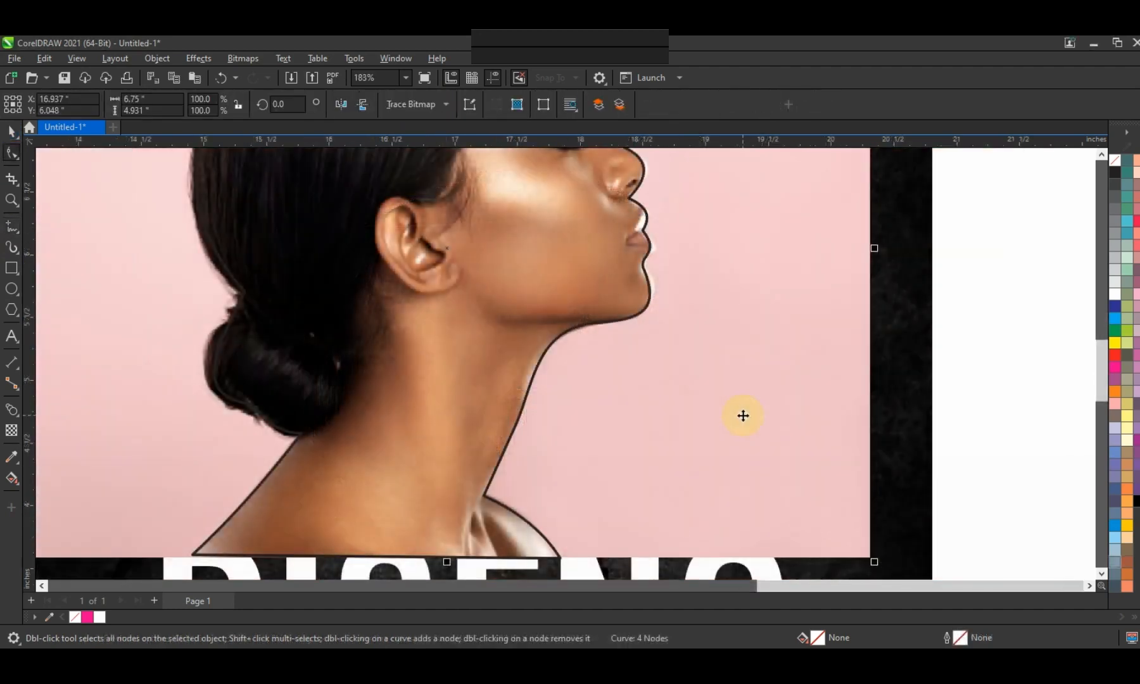
Step: Change the outline colour of the traced silhouette to a near-white tone
{"action": "key", "text": "F3"}
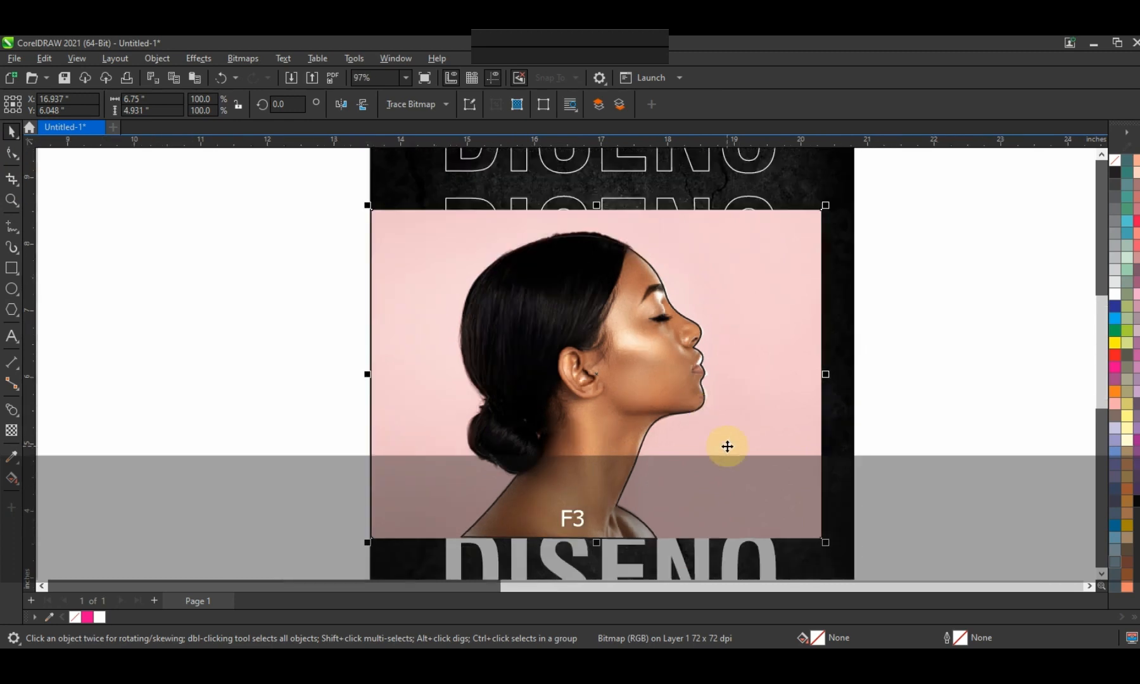
{"action": "left_click", "coordinate": [697, 330]}
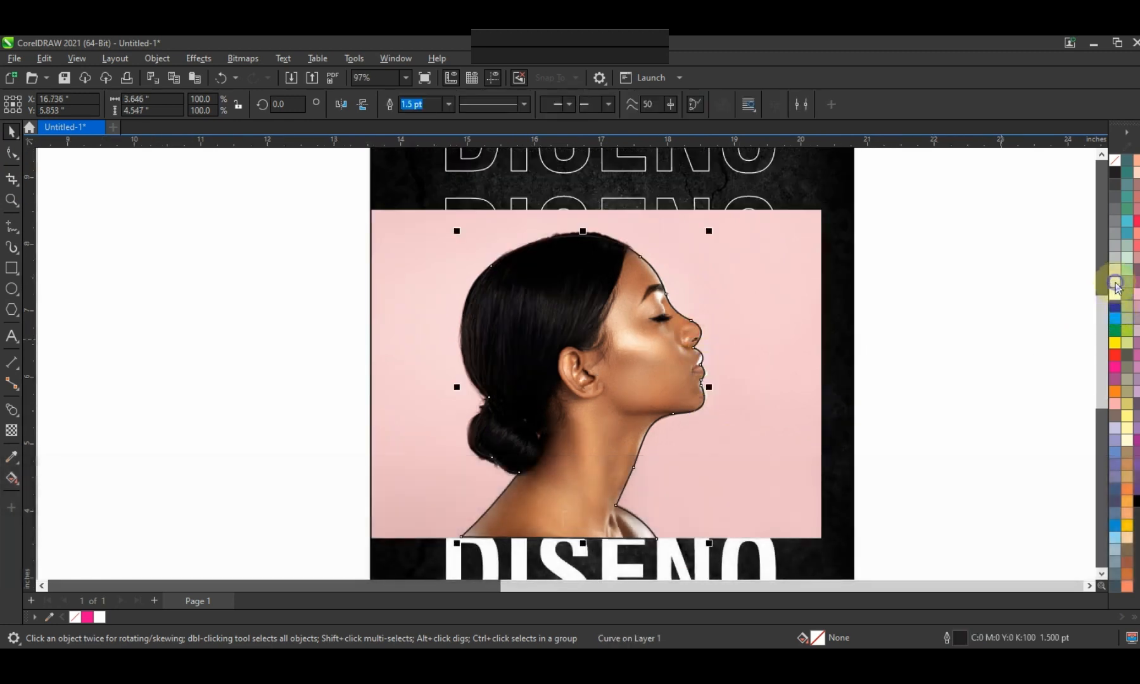
{"action": "right_click", "coordinate": [1115, 282]}
Step: Convert the portrait photo to a 300 dpi Grayscale (8-bit) bitmap
{"action": "left_click", "coordinate": [768, 293]}
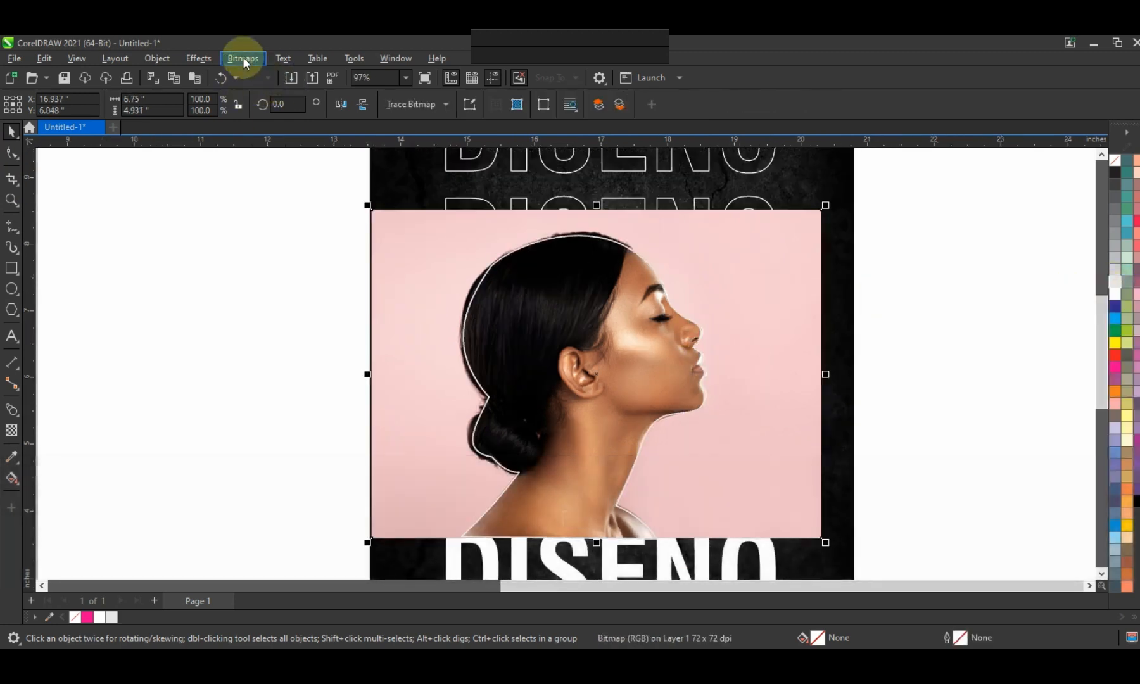
{"action": "left_click", "coordinate": [242, 58]}
{"action": "left_click", "coordinate": [252, 77]}
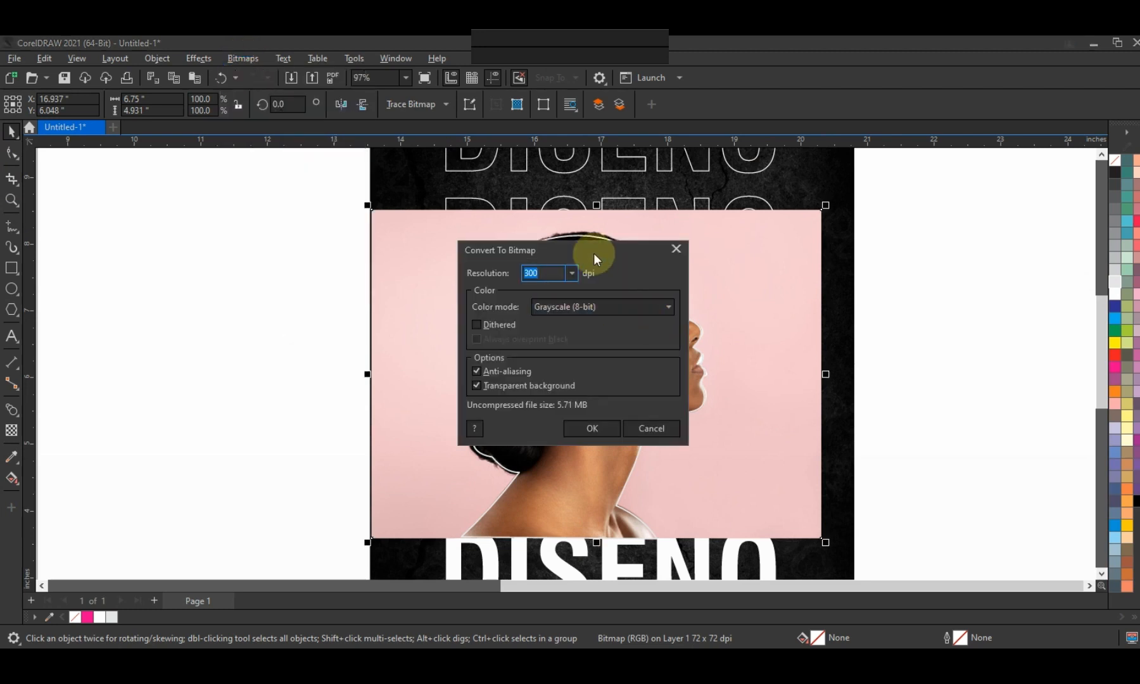
{"action": "left_click_drag", "start_coordinate": [594, 253], "coordinate": [882, 247]}
{"action": "left_click", "coordinate": [878, 301]}
{"action": "left_click", "coordinate": [860, 334]}
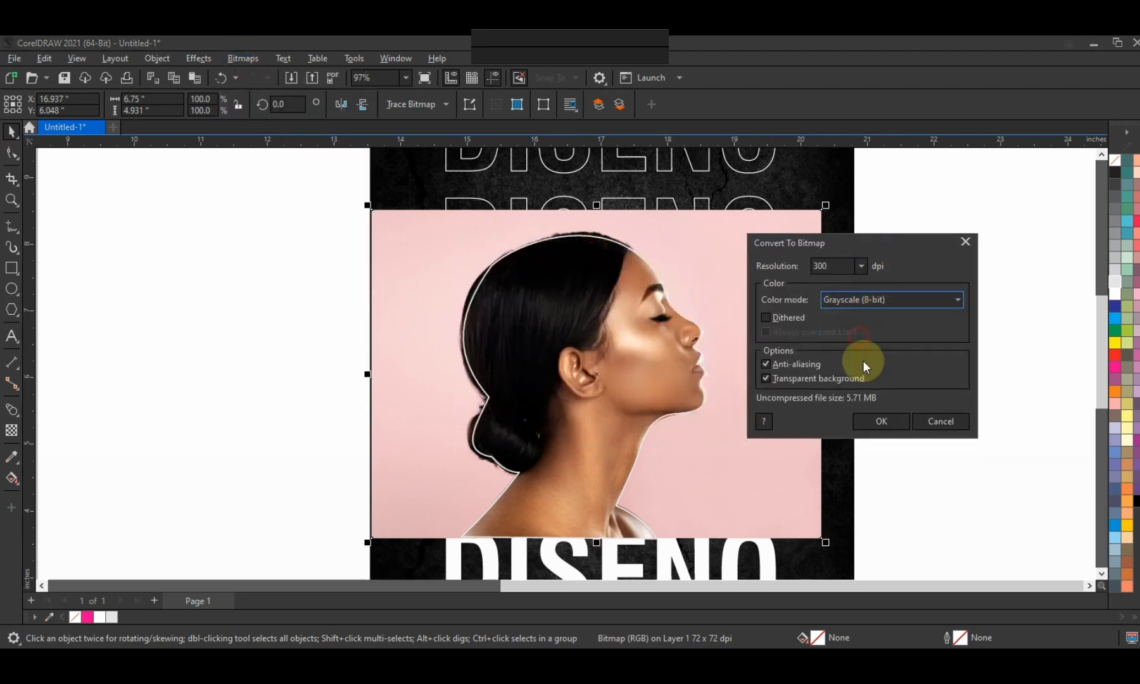
{"action": "left_click", "coordinate": [865, 421]}
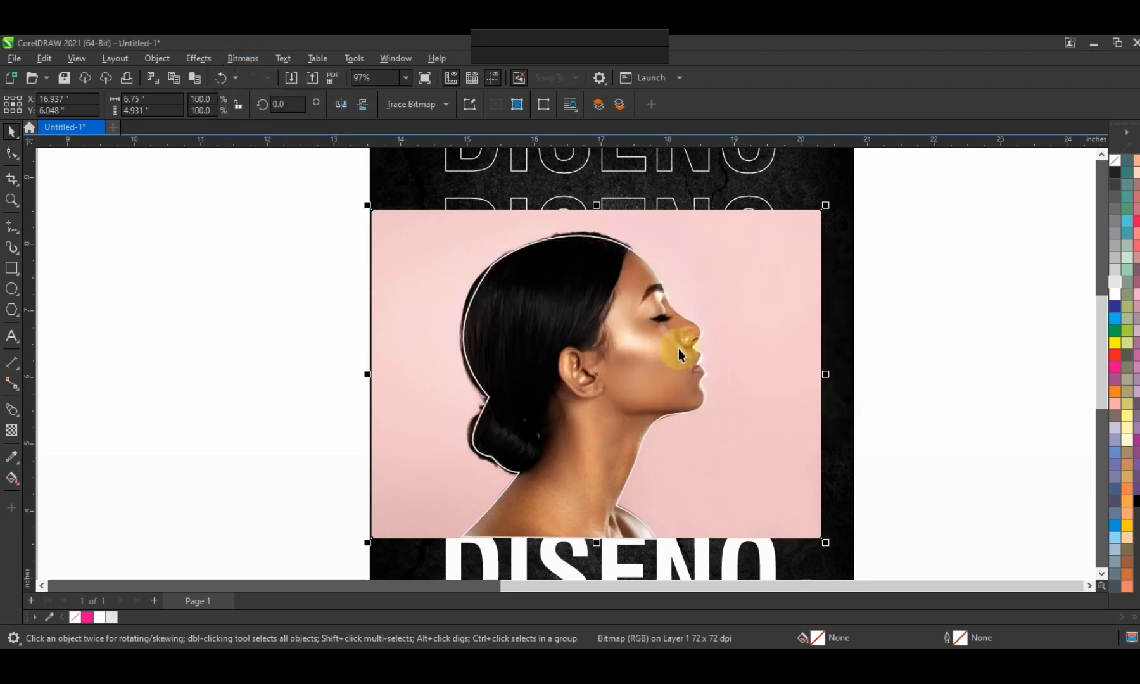
Step: Darken the grayscale portrait with a Gamma adjustment of 0.39
{"action": "left_click", "coordinate": [181, 58]}
{"action": "mouse_move", "coordinate": [213, 110]}
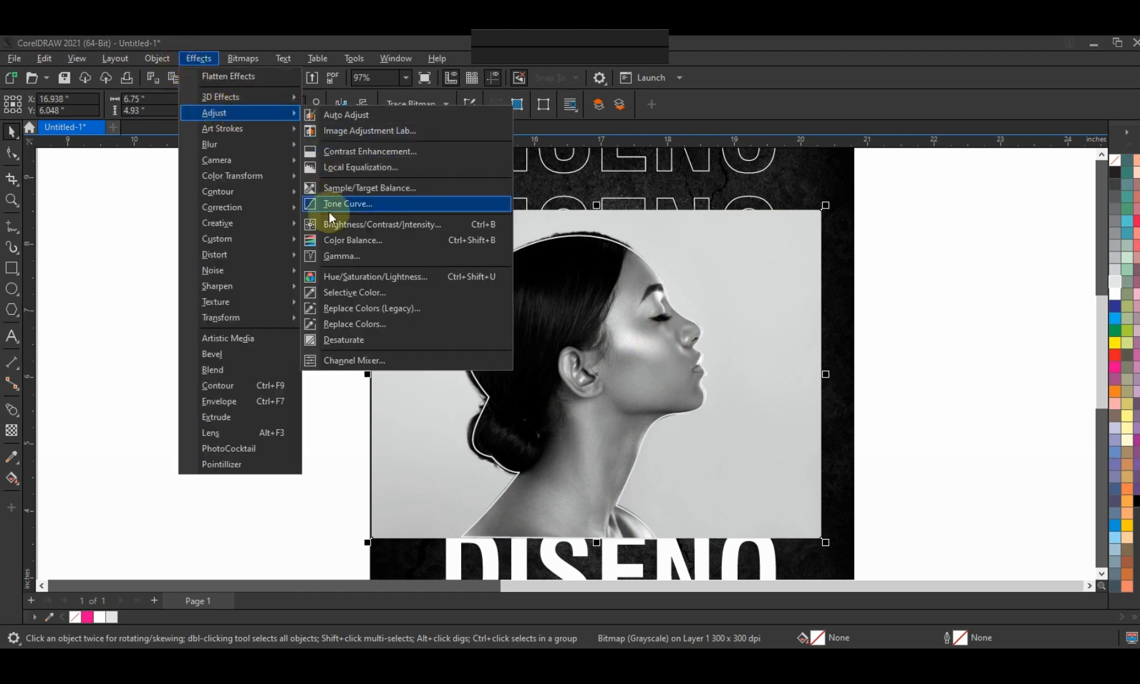
{"action": "left_click", "coordinate": [334, 256]}
{"action": "left_click_drag", "start_coordinate": [629, 289], "coordinate": [964, 293]}
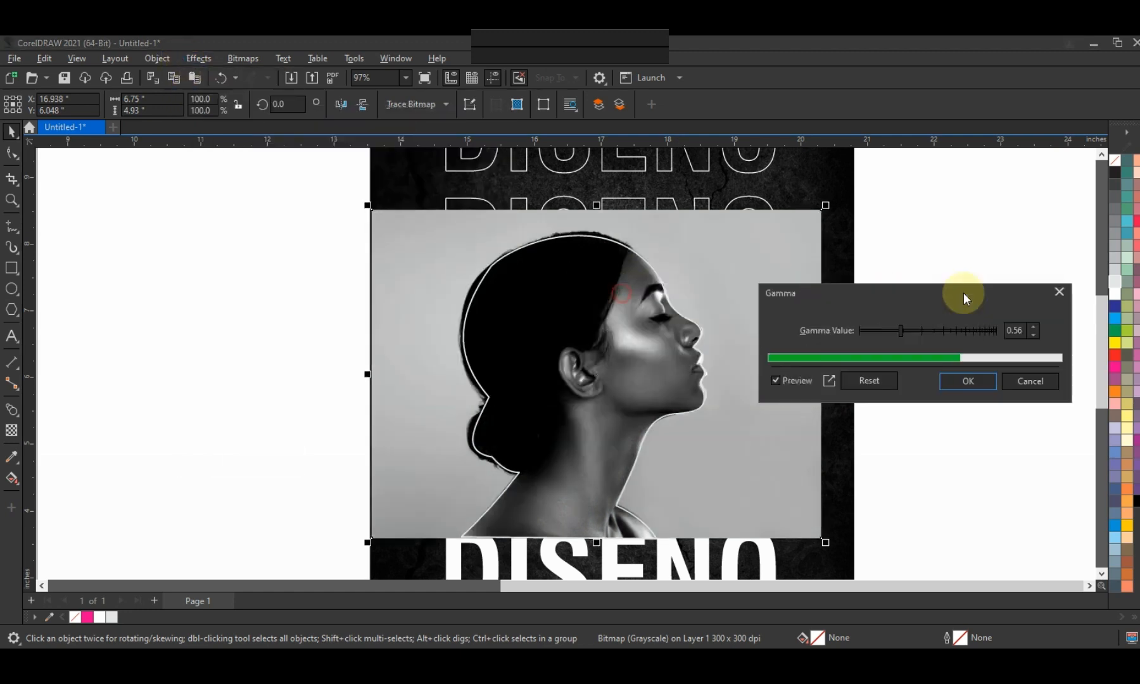
{"action": "left_click_drag", "start_coordinate": [900, 330], "coordinate": [892, 331]}
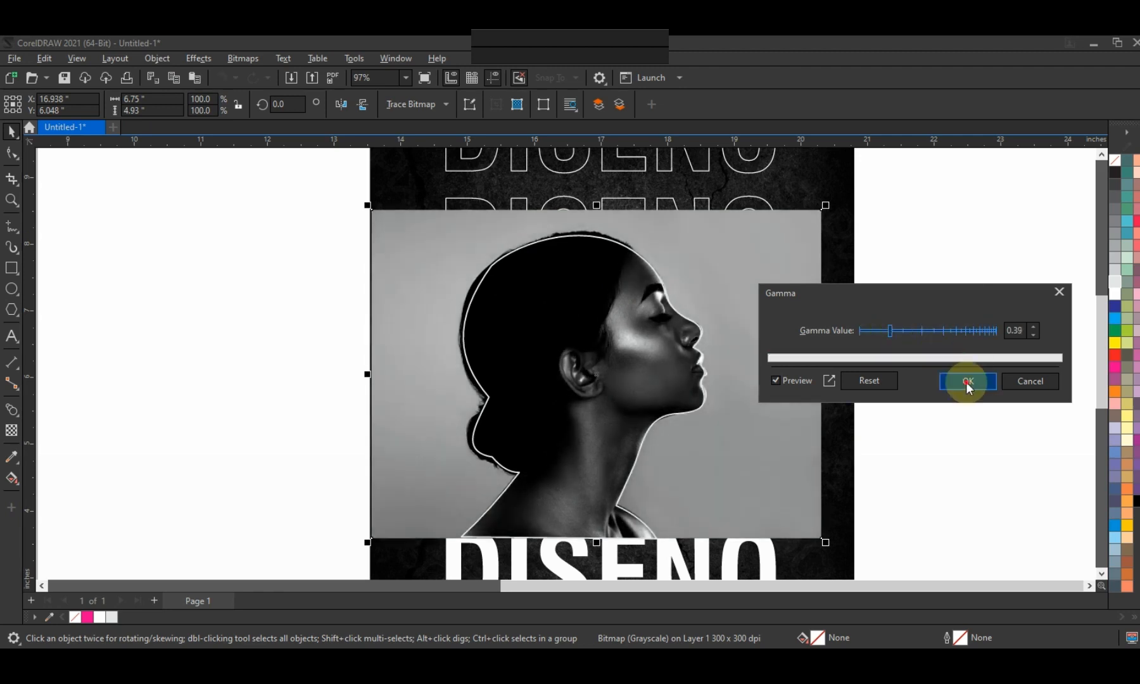
{"action": "left_click", "coordinate": [965, 382]}
Step: PowerClip the grayscale portrait inside the traced silhouette and remove the silhouette's outline
{"action": "right_click", "coordinate": [787, 273]}
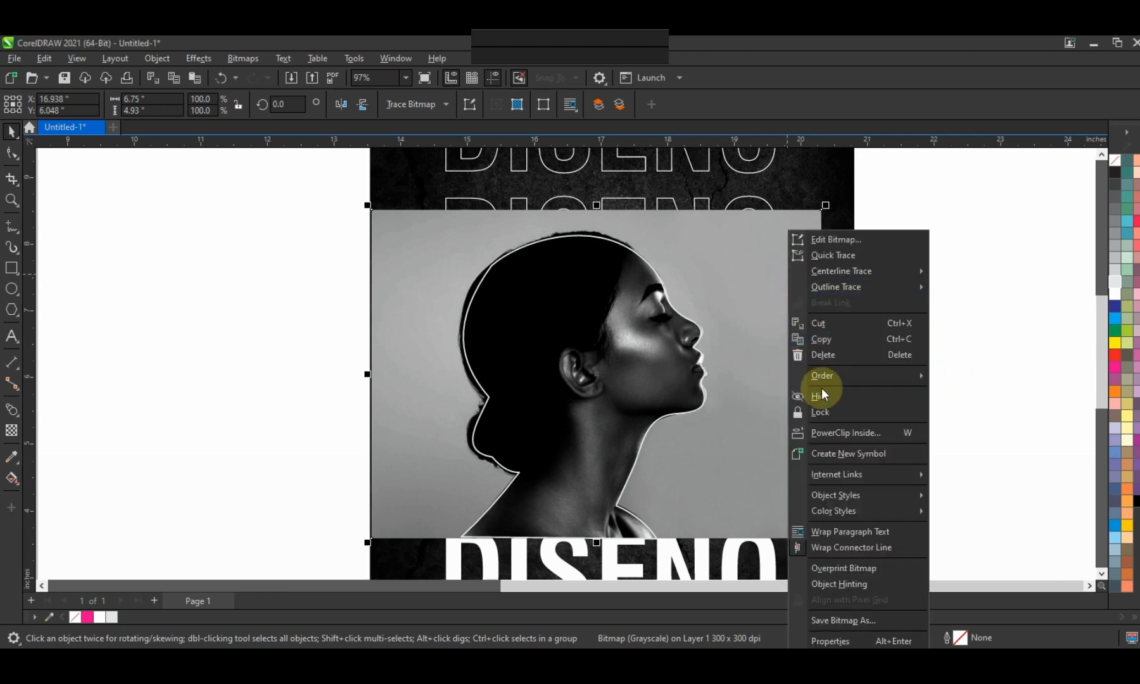
{"action": "left_click", "coordinate": [832, 432]}
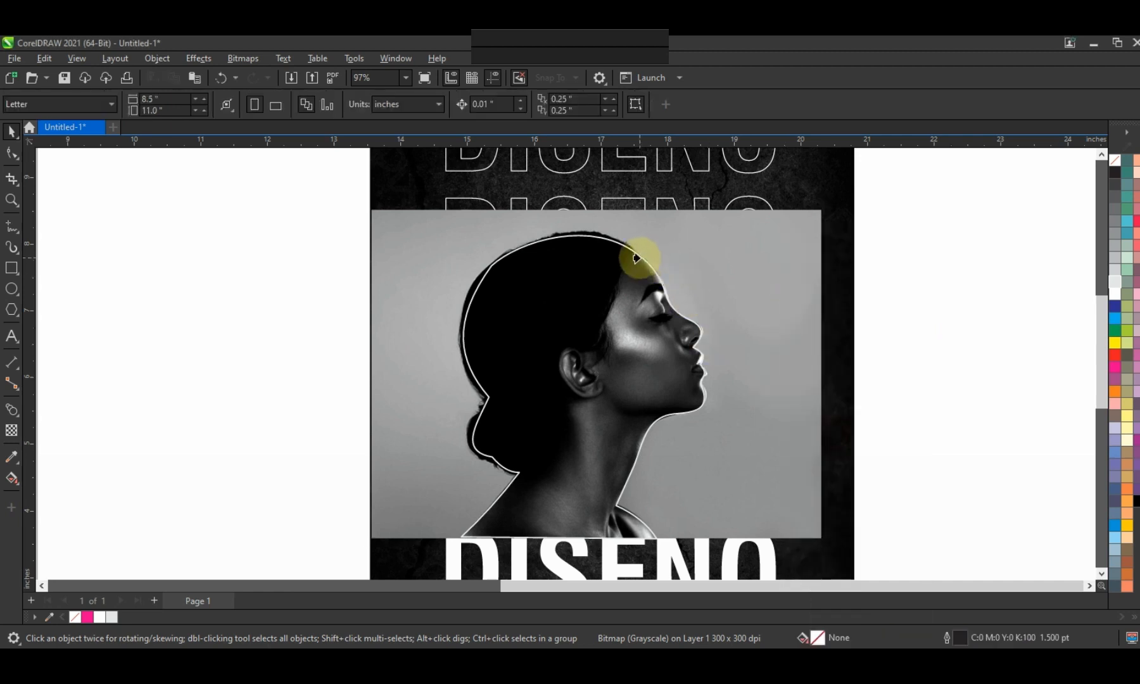
{"action": "left_click", "coordinate": [636, 258]}
{"action": "key", "text": "F3"}
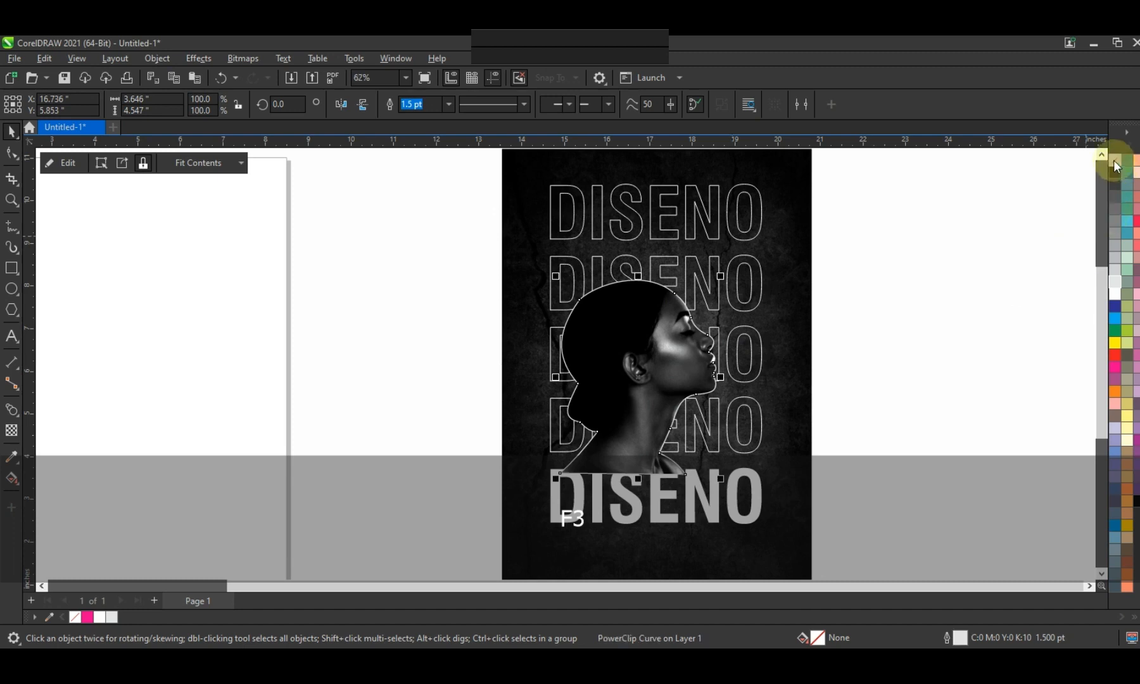
{"action": "right_click", "coordinate": [1114, 166]}
{"action": "left_click", "coordinate": [1102, 168]}
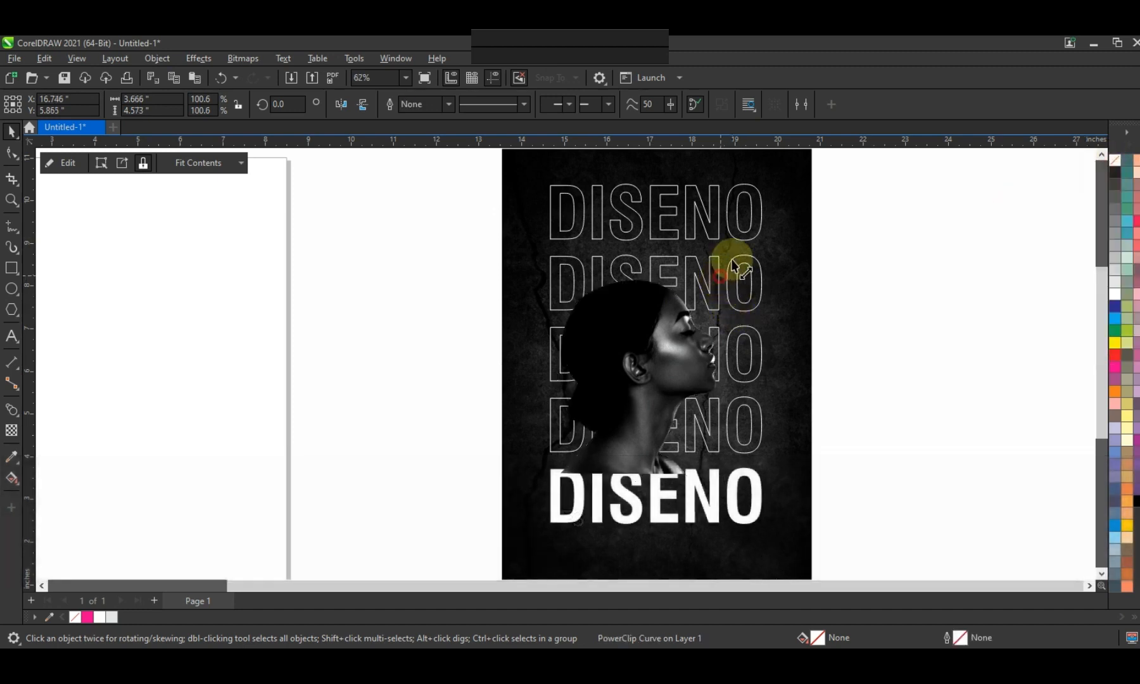
Step: Enlarge the cut-out portrait to about 4.6 by 5.75 inches and bring the solid white DISENO text to the front
{"action": "left_click_drag", "start_coordinate": [733, 265], "coordinate": [767, 225]}
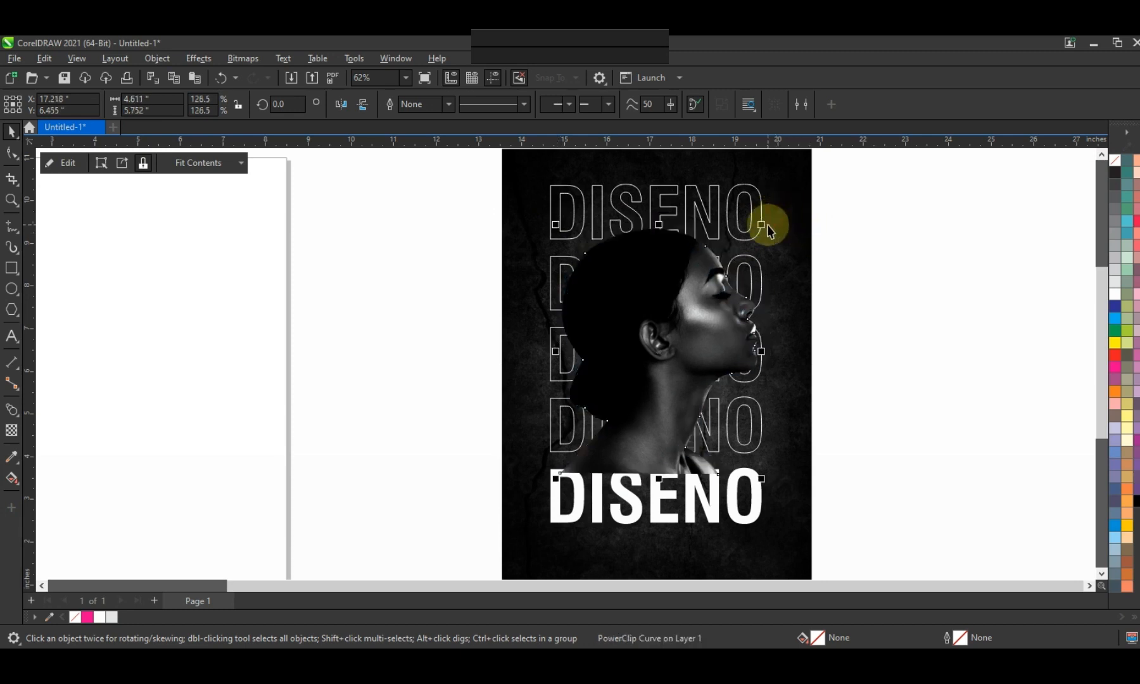
{"action": "left_click", "coordinate": [718, 499]}
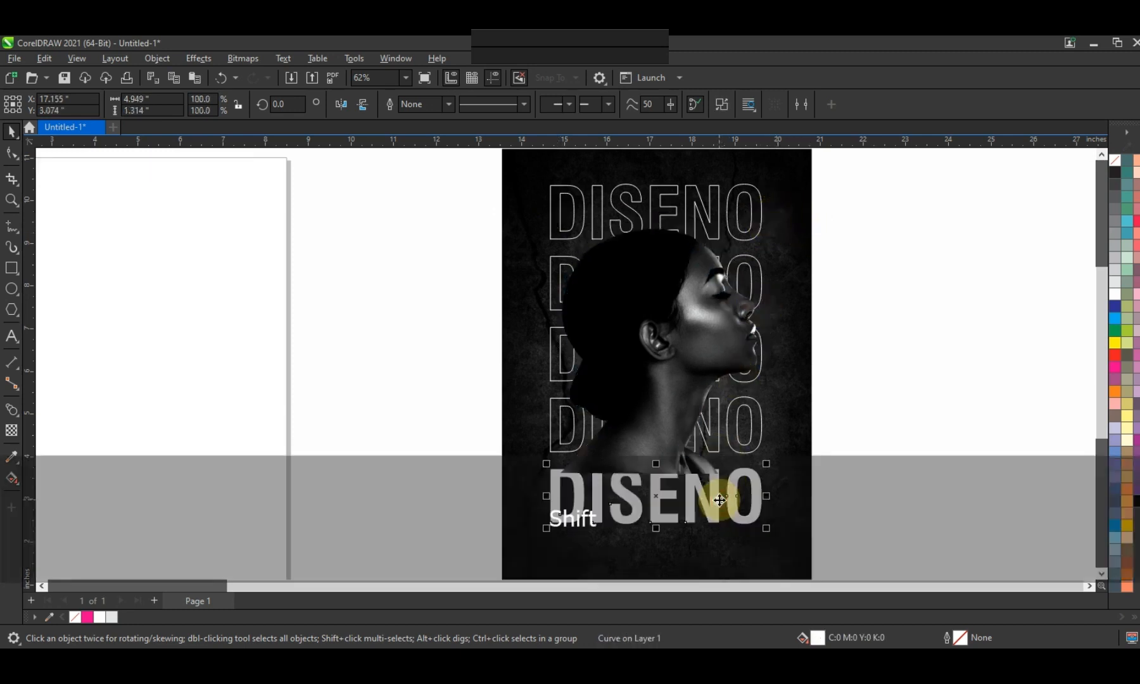
{"action": "key", "text": "shift+Page_Up"}
{"action": "left_click", "coordinate": [415, 420]}
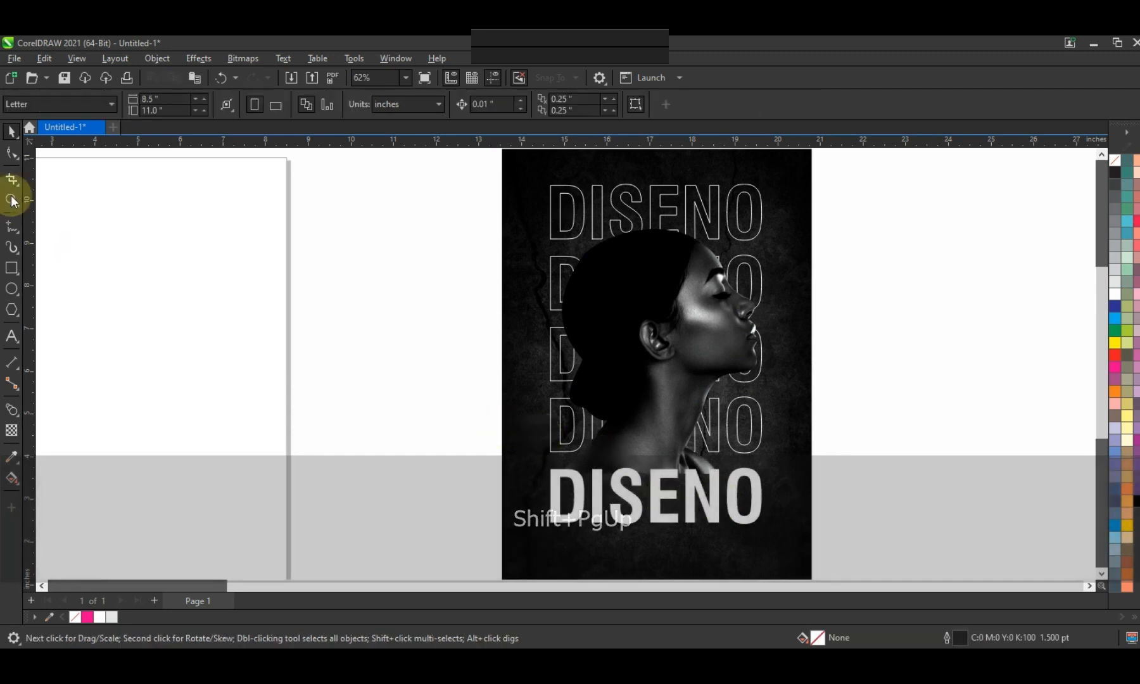
Step: Draw a circle about 5.1 inches wide around the woman's head, fill it with magenta and send it behind the portrait
{"action": "left_click", "coordinate": [12, 288]}
{"action": "left_click_drag", "start_coordinate": [550, 223], "coordinate": [649, 446]}
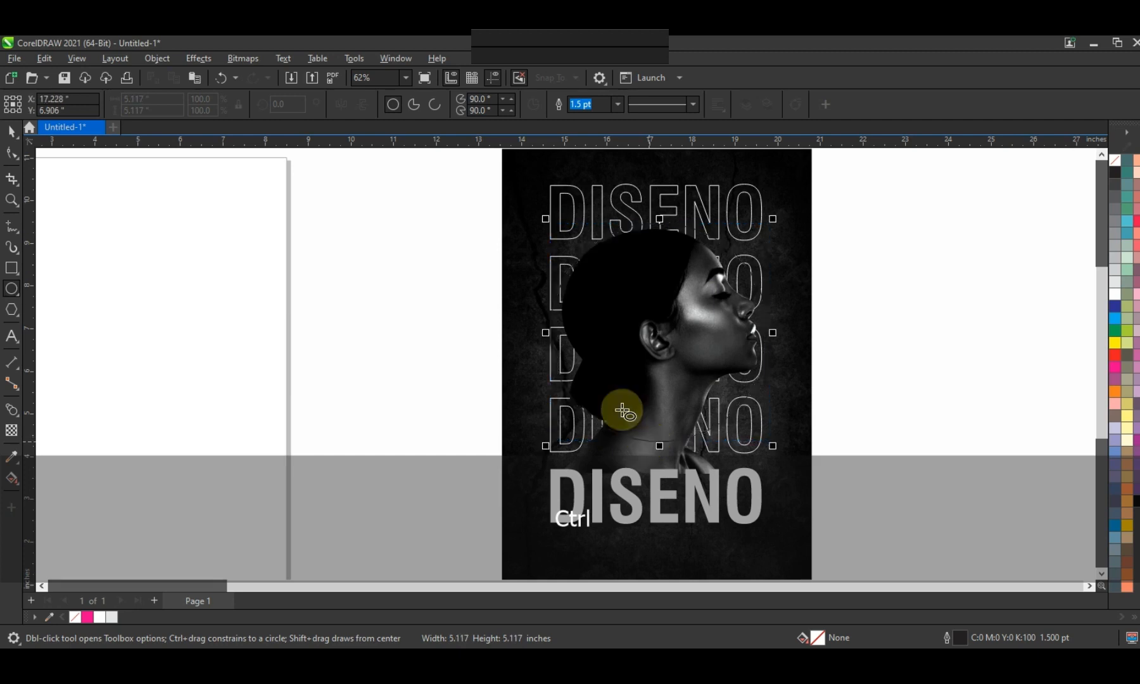
{"action": "left_click", "coordinate": [12, 131]}
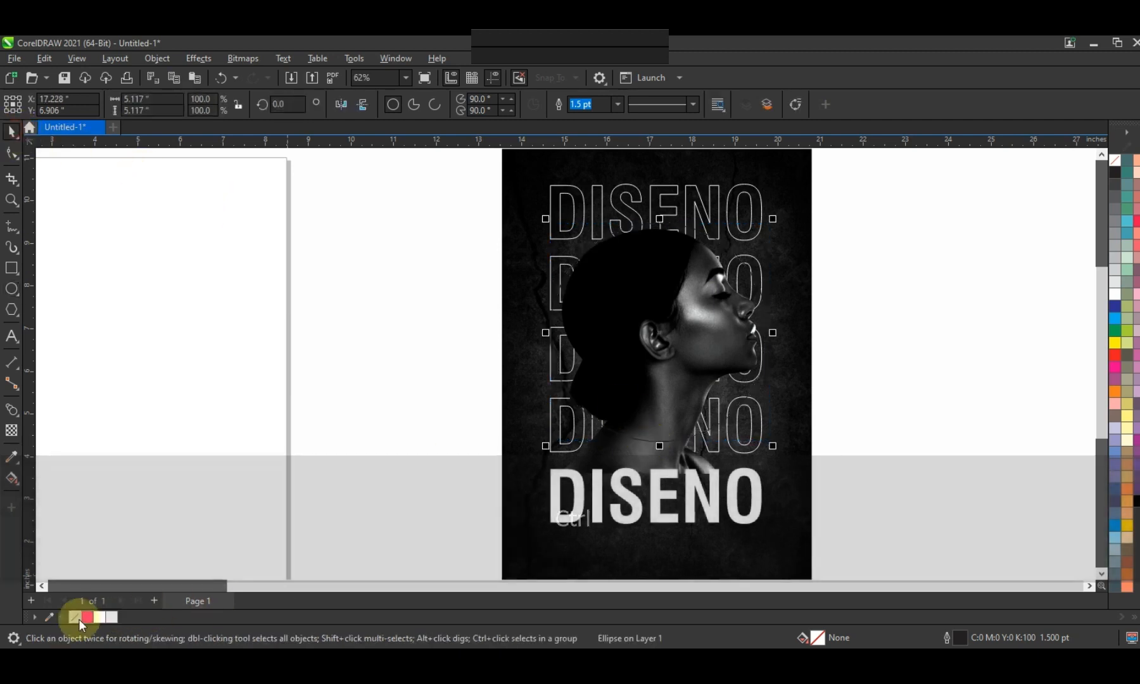
{"action": "left_click", "coordinate": [86, 617]}
{"action": "key", "text": "ctrl+Page_Down"}
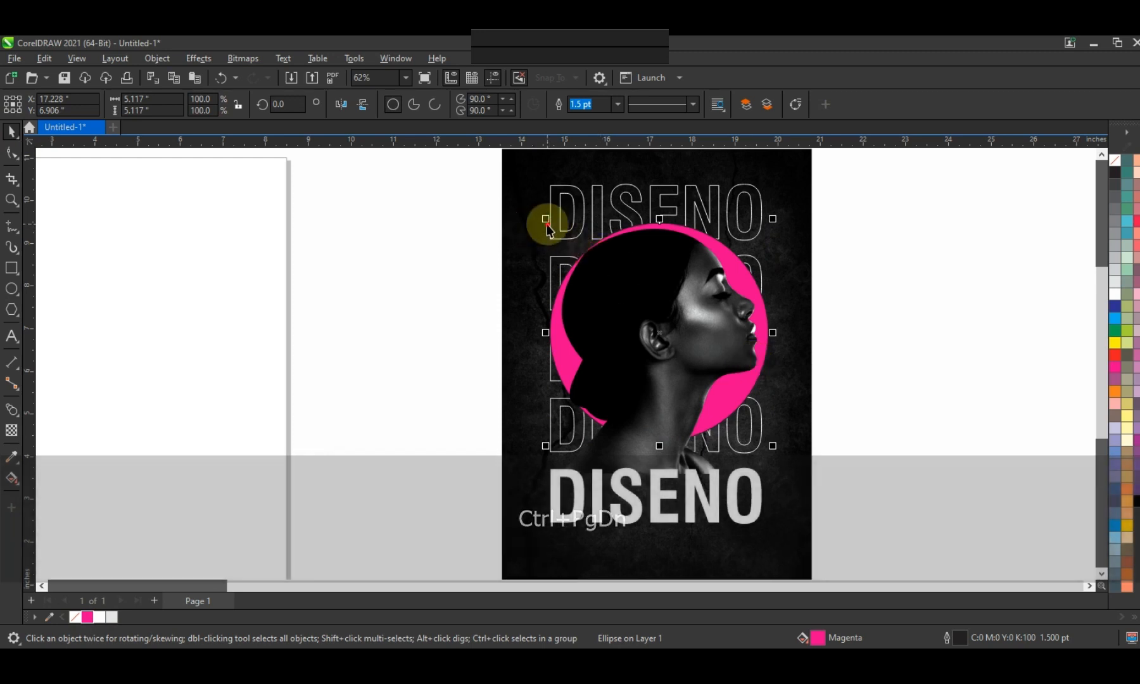
Step: Enlarge the magenta circle to about 5.5 inches and shift it slightly downward
{"action": "left_click_drag", "start_coordinate": [548, 225], "coordinate": [528, 201]}
{"action": "key", "text": "ctrl+z"}
{"action": "left_click", "coordinate": [753, 281]}
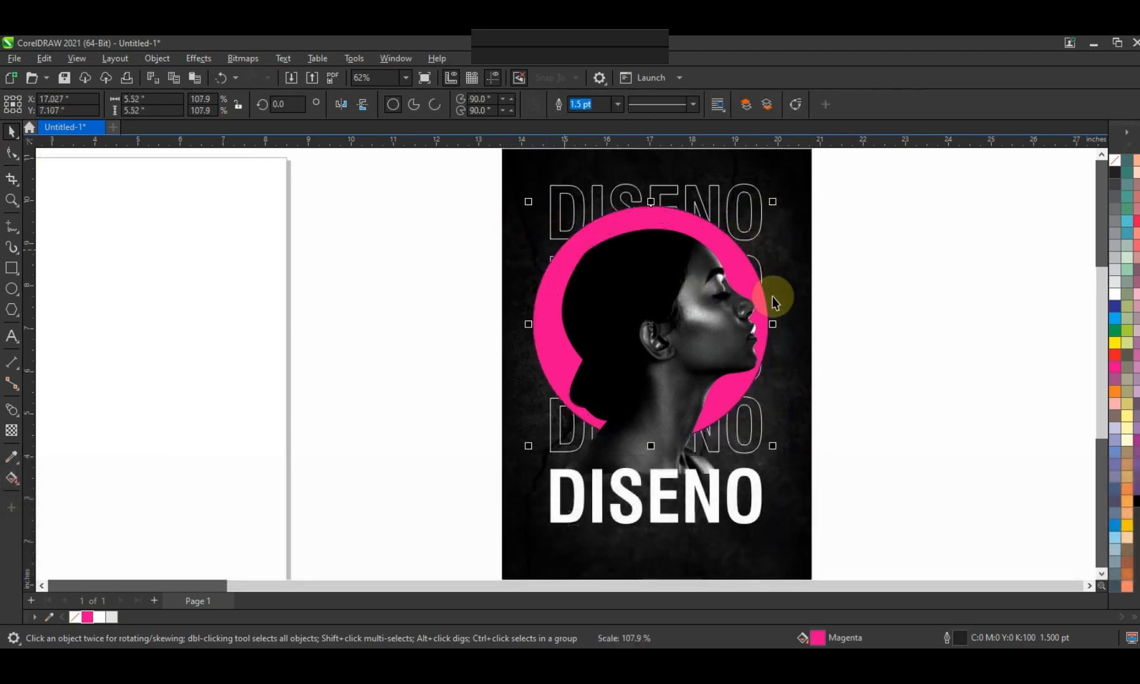
{"action": "left_click_drag", "start_coordinate": [659, 332], "coordinate": [659, 336]}
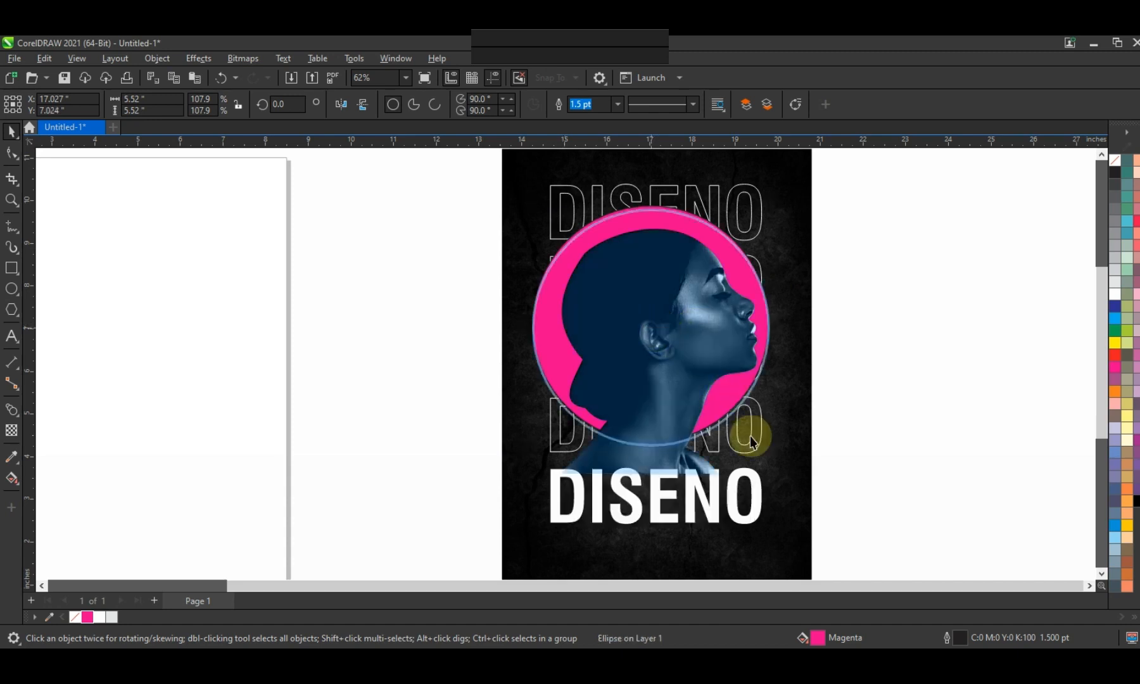
Step: Scale the circle and portrait down together, to about 5.27 by 5.8 inches overall, and centre them above the solid DISENO text
{"action": "mouse_move", "coordinate": [773, 458]}
{"action": "left_mouse_down"}
{"action": "mouse_move", "coordinate": [765, 447]}
{"action": "mouse_move", "coordinate": [777, 479]}
{"action": "left_mouse_up"}
{"action": "left_click", "coordinate": [722, 297], "text": "shift"}
{"action": "left_click_drag", "start_coordinate": [777, 203], "coordinate": [732, 258]}
{"action": "left_click_drag", "start_coordinate": [671, 309], "coordinate": [678, 310]}
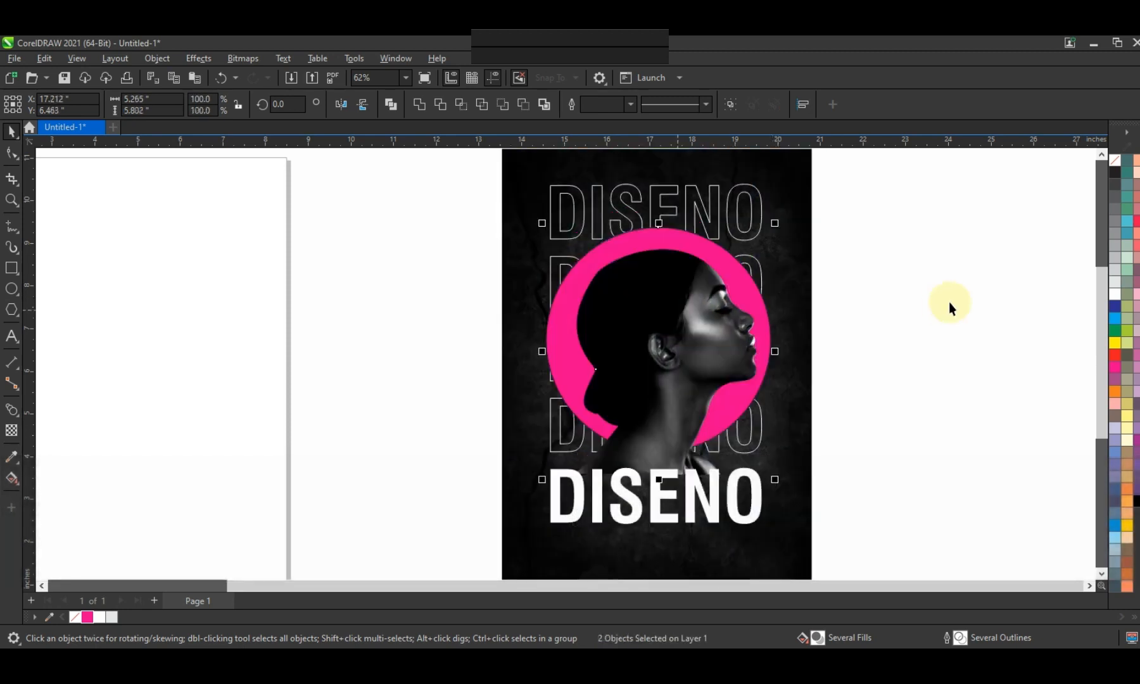
{"action": "left_click", "coordinate": [949, 302]}
Step: Add a drop shadow to the magenta circle, running from its top edge to its bottom edge
{"action": "left_click", "coordinate": [701, 238]}
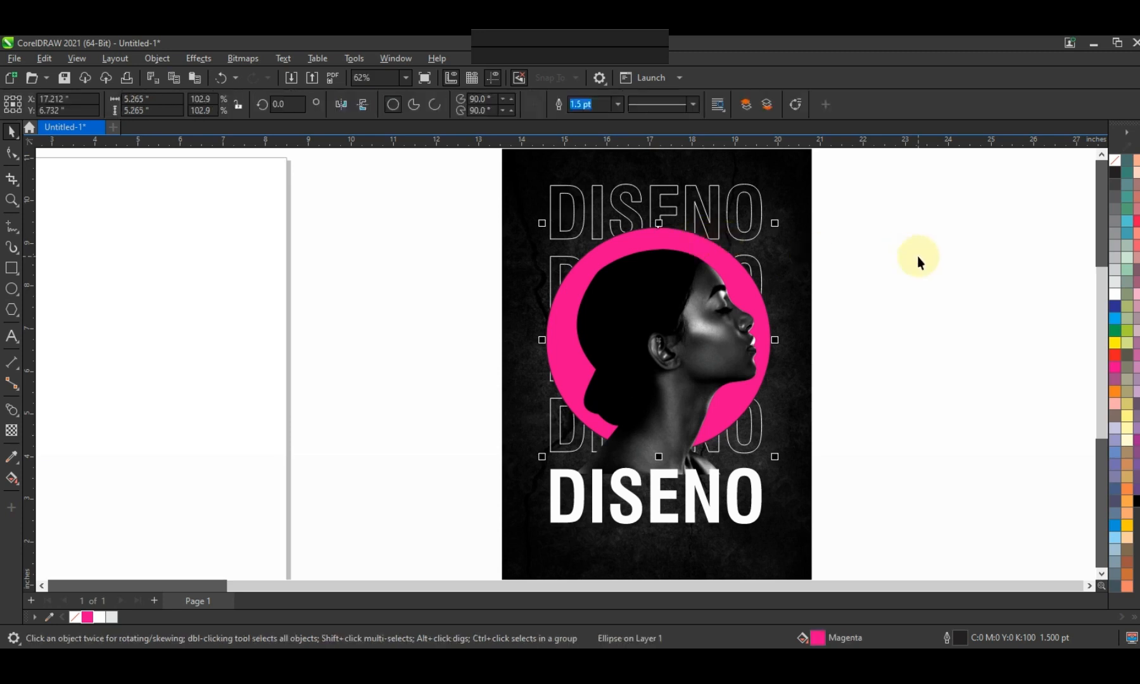
{"action": "left_click", "coordinate": [19, 416]}
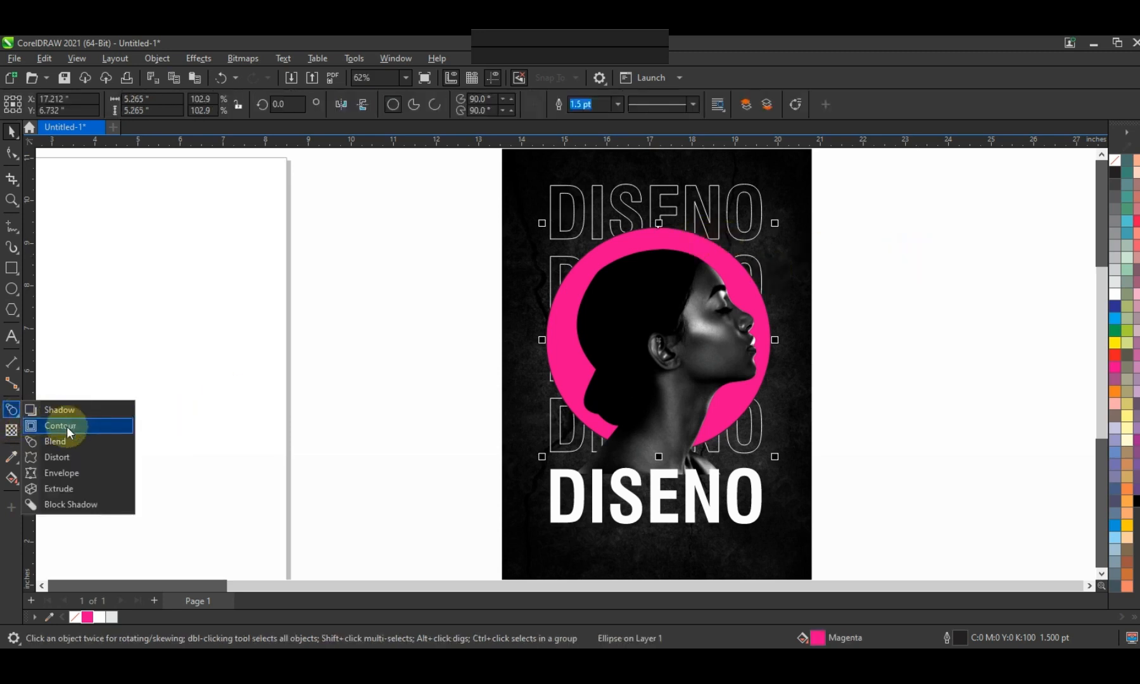
{"action": "left_click", "coordinate": [114, 410]}
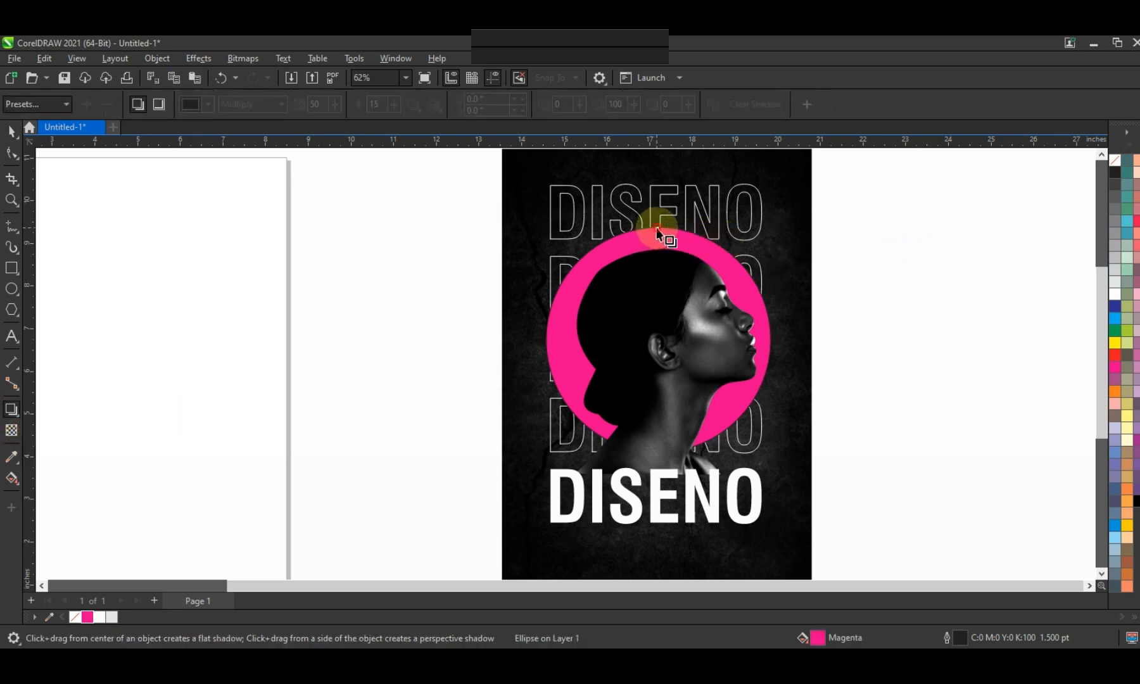
{"action": "left_click_drag", "start_coordinate": [658, 227], "coordinate": [657, 452]}
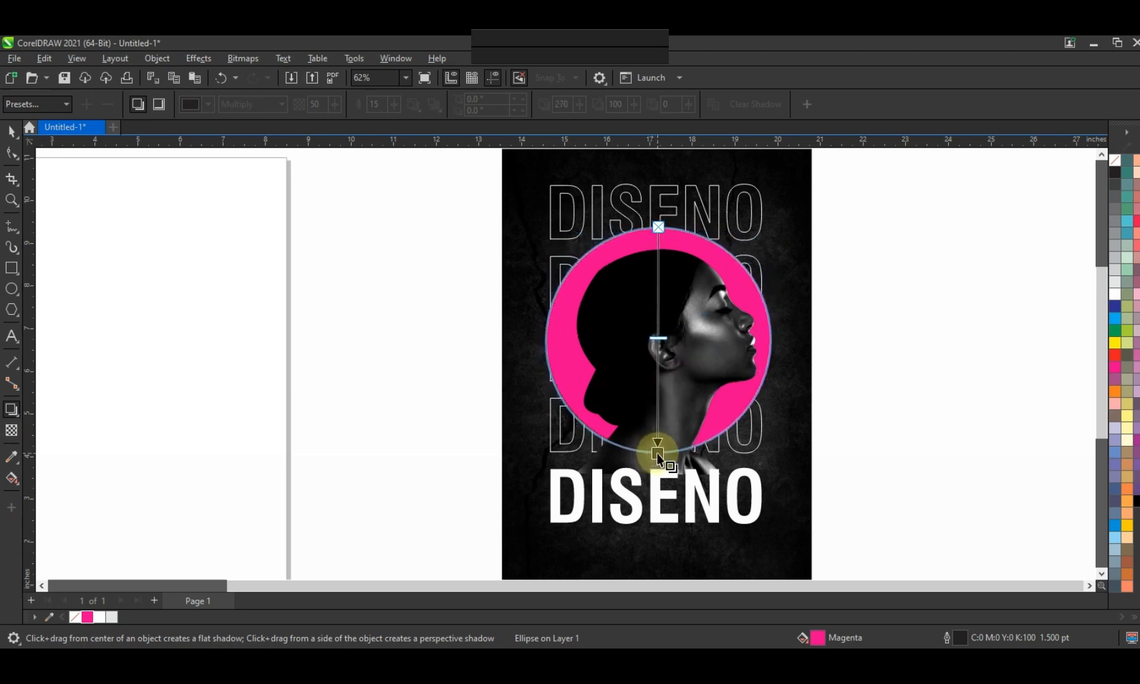
Step: Set the circle's shadow to Normal merge mode, Outside feathering direction and magenta colour
{"action": "key", "text": "shift+F2"}
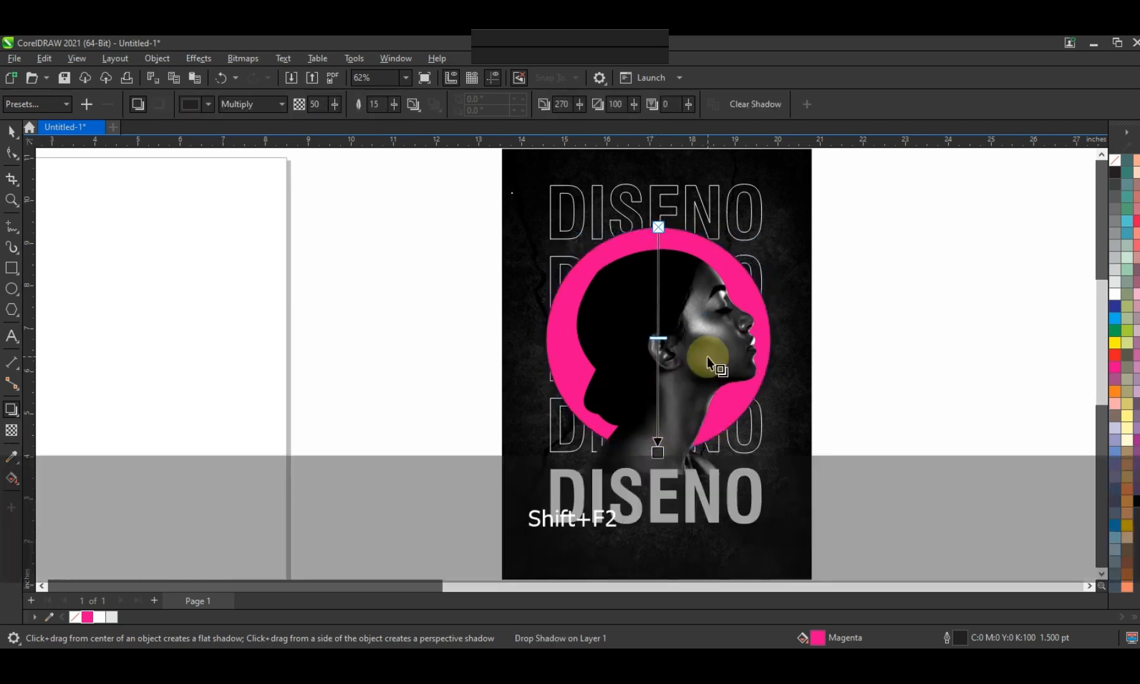
{"action": "left_click", "coordinate": [274, 104]}
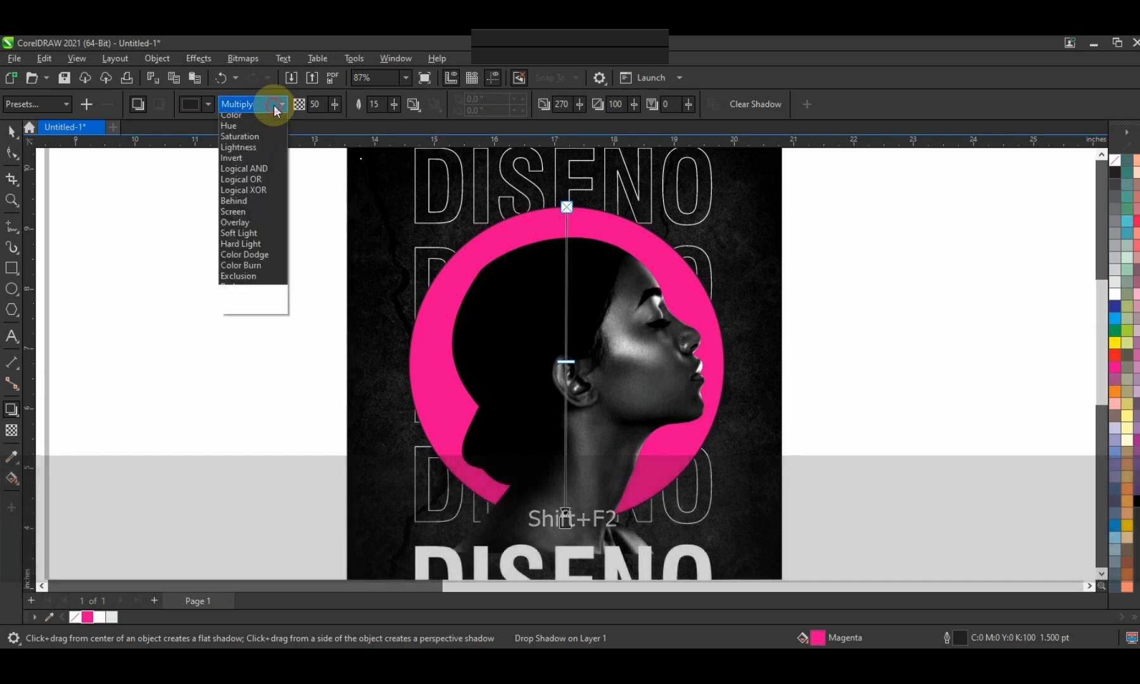
{"action": "left_click", "coordinate": [262, 117]}
{"action": "left_click", "coordinate": [413, 104]}
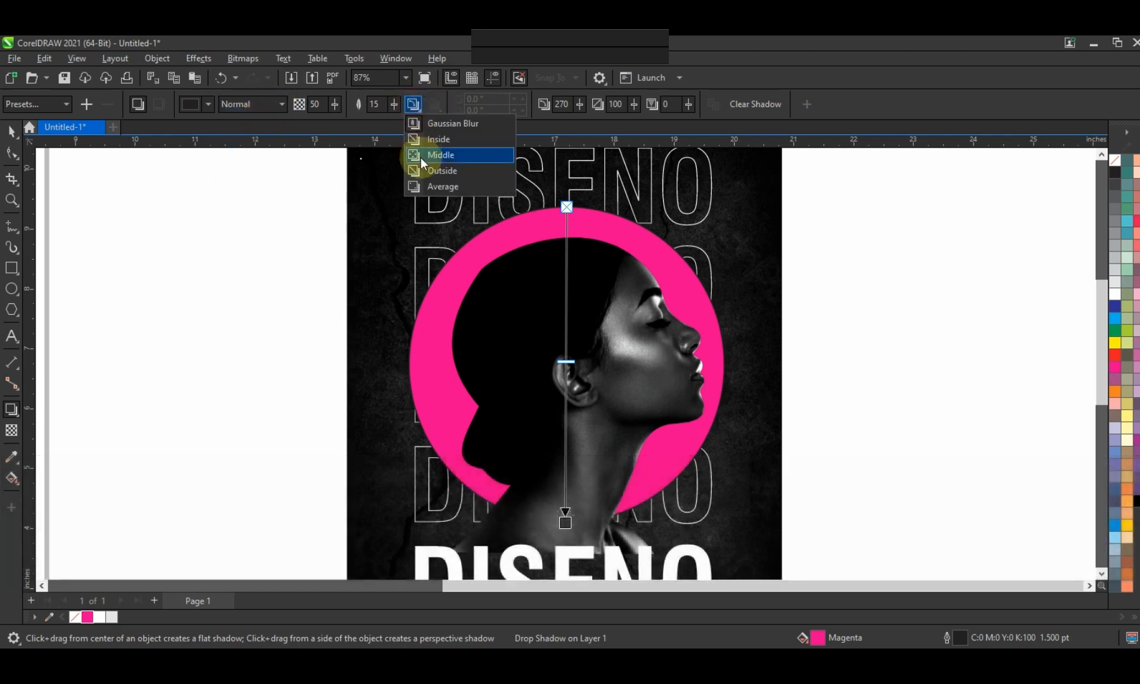
{"action": "left_click", "coordinate": [424, 170]}
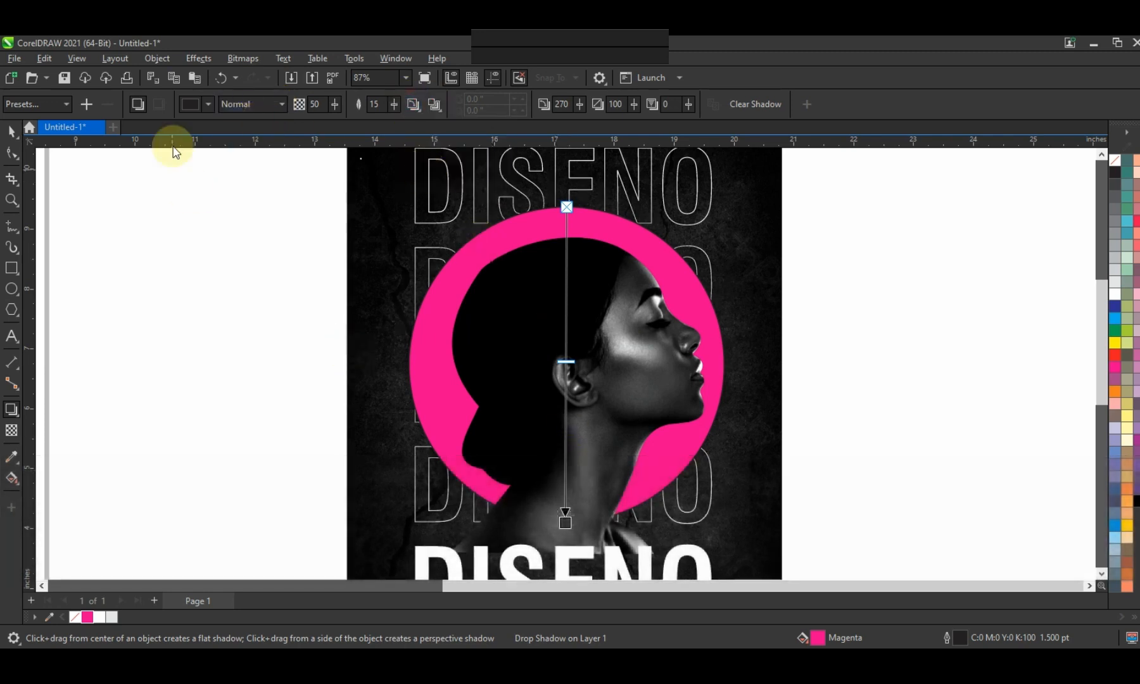
{"action": "left_click", "coordinate": [194, 108]}
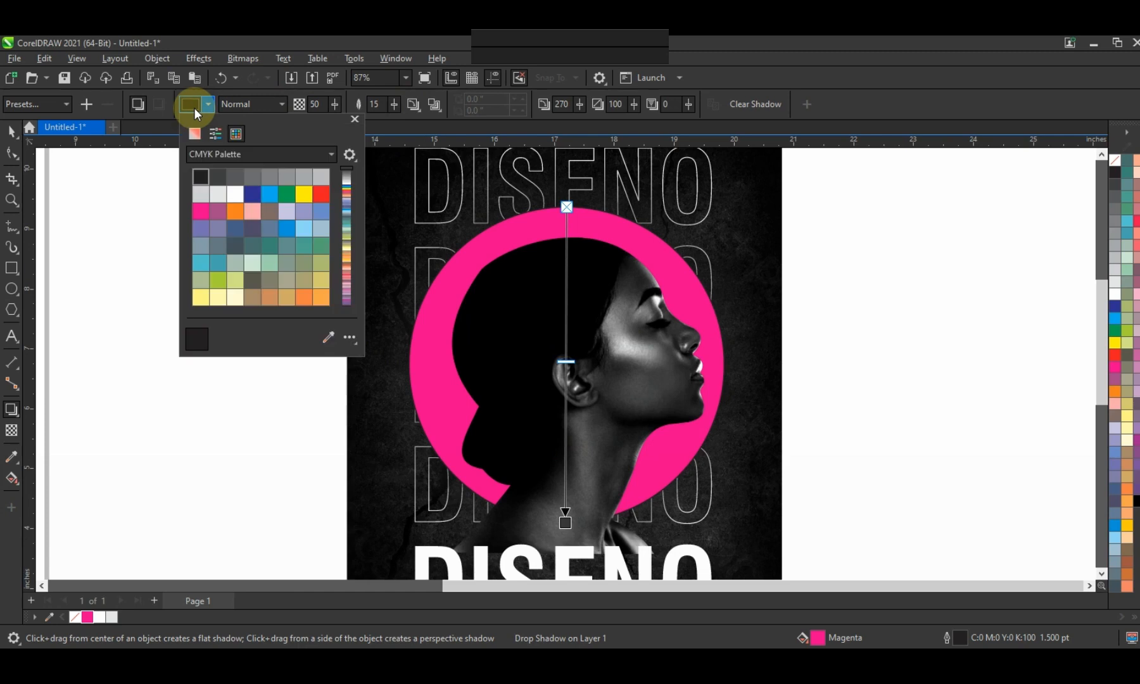
{"action": "left_click", "coordinate": [201, 211]}
Step: Raise the shadow opacity to 100 and set its feathering to 5
{"action": "left_click_drag", "start_coordinate": [575, 361], "coordinate": [560, 524]}
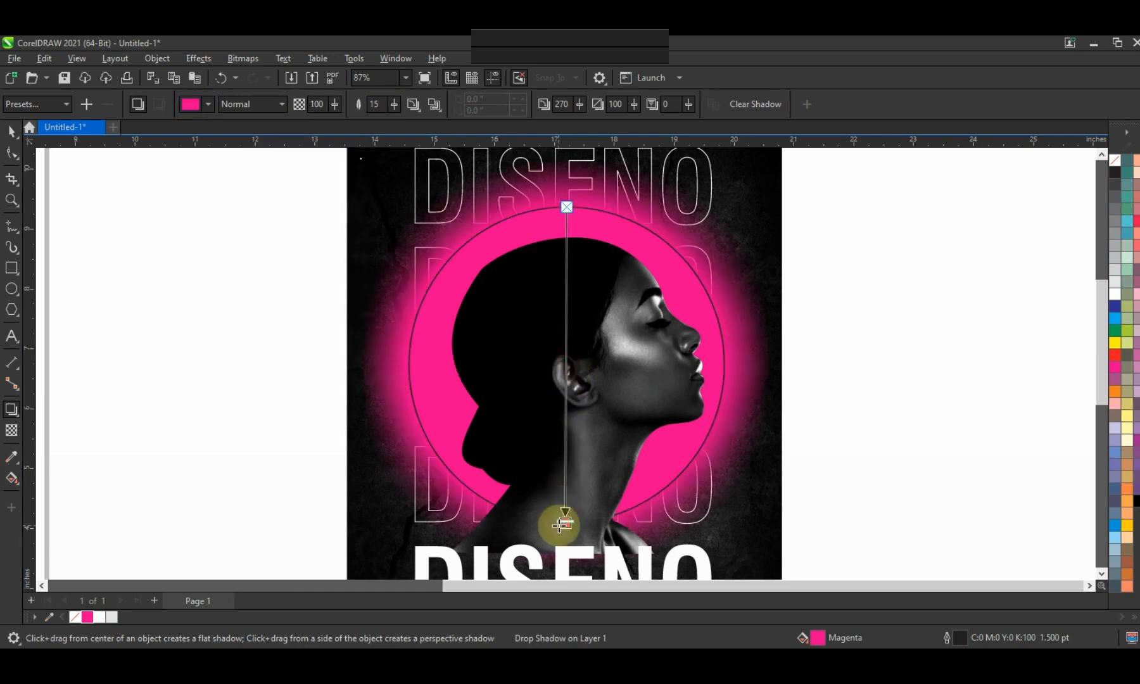
{"action": "type", "text": "5"}
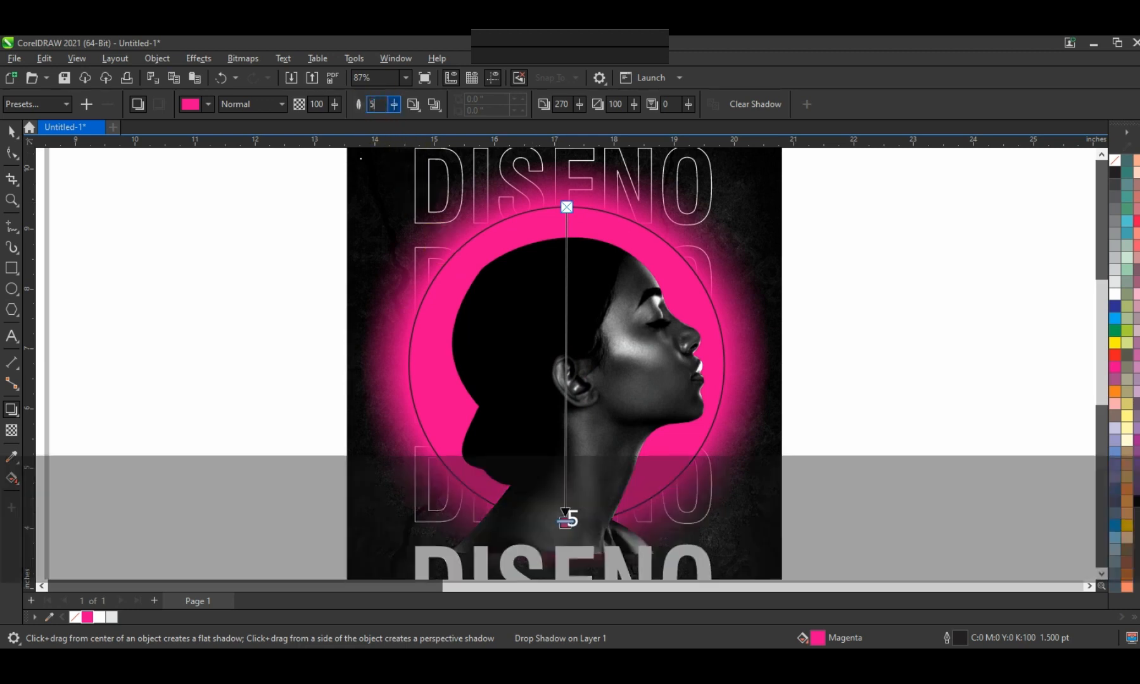
{"action": "key", "text": "Return"}
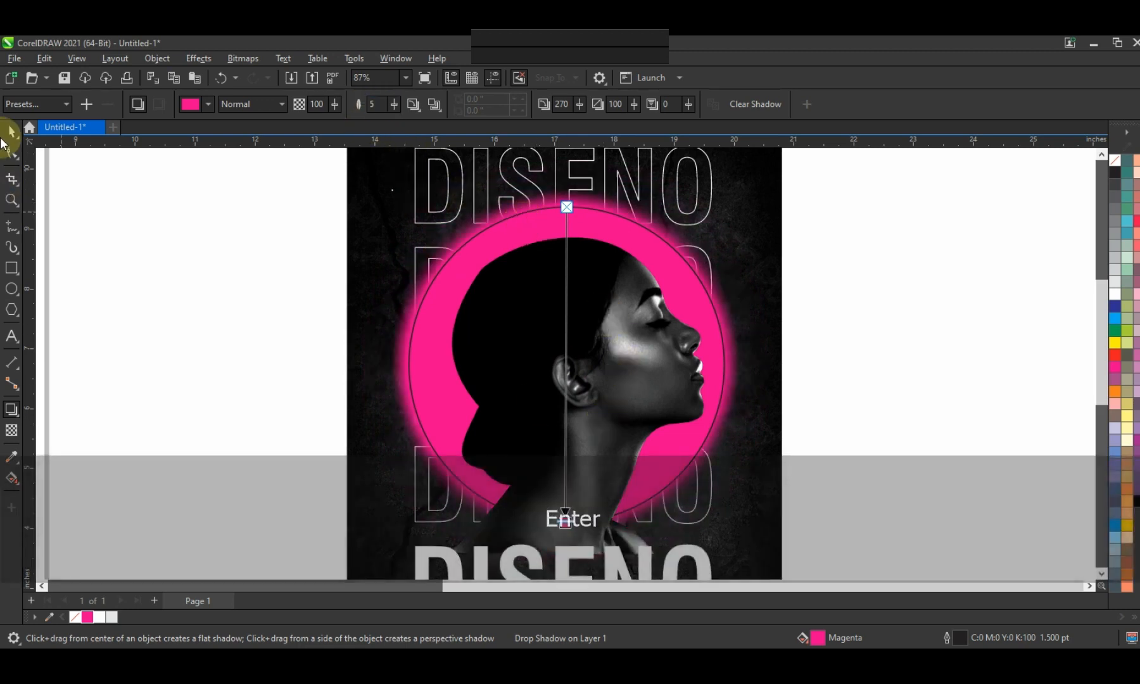
Step: Break the drop shadow apart from the magenta circle
{"action": "left_click", "coordinate": [12, 131]}
{"action": "left_click", "coordinate": [157, 58]}
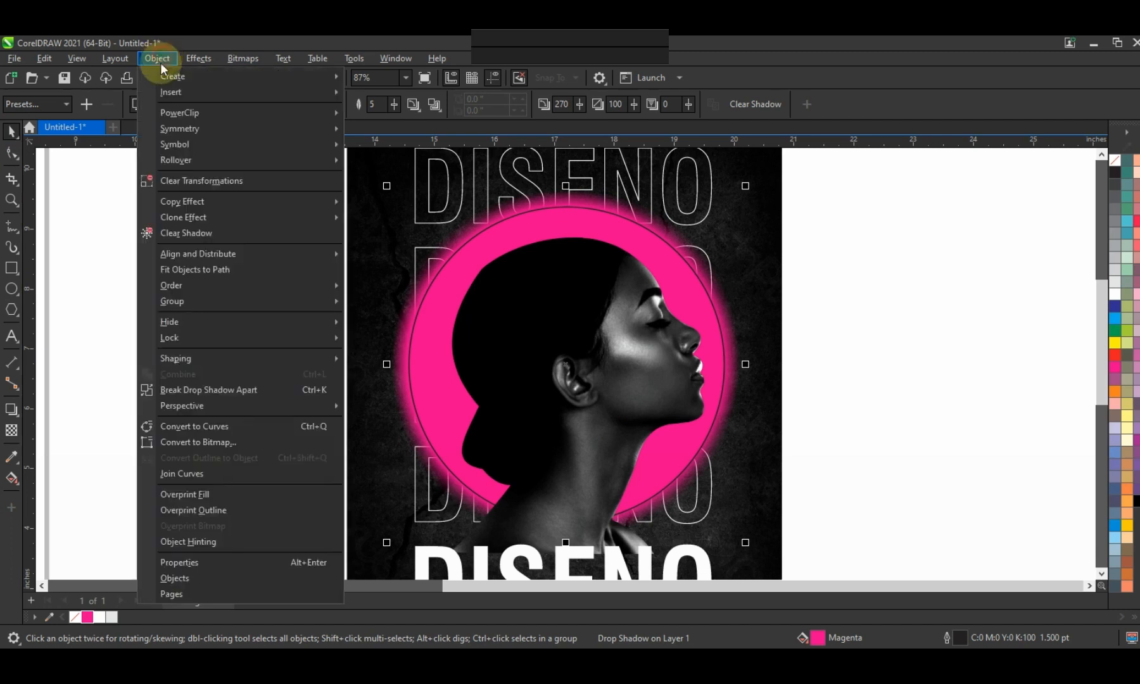
{"action": "left_click", "coordinate": [228, 389]}
{"action": "left_click", "coordinate": [180, 337]}
Step: Remove the outline from the magenta circle
{"action": "left_click", "coordinate": [629, 237]}
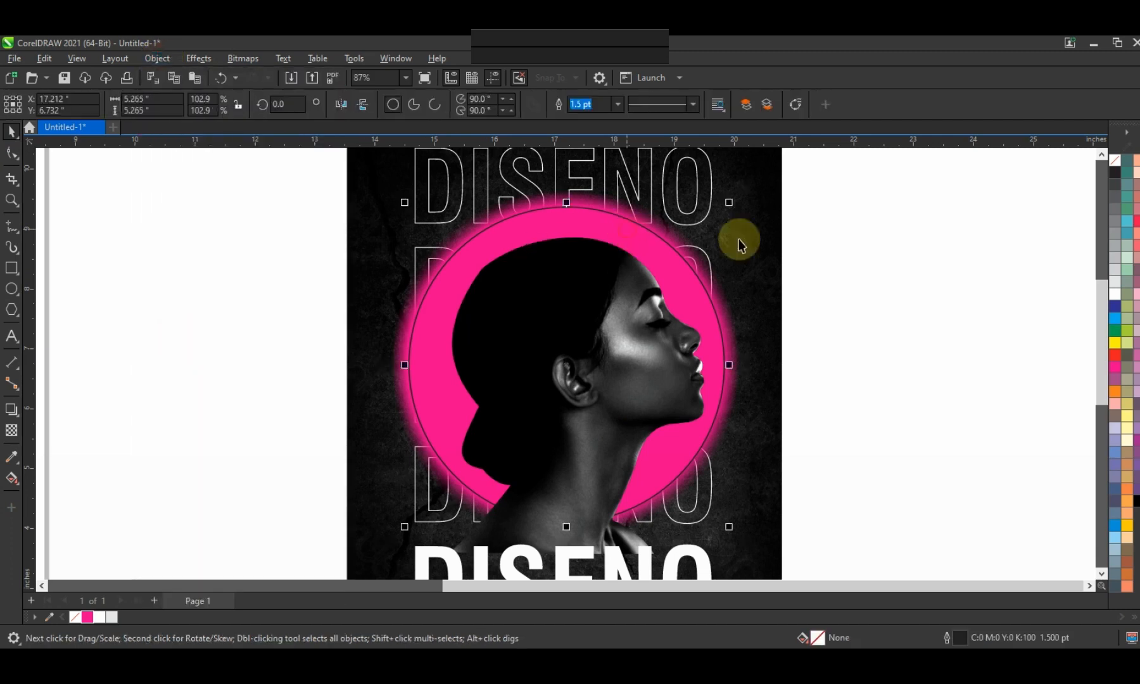
{"action": "right_click", "coordinate": [1108, 165]}
{"action": "left_click", "coordinate": [1103, 170]}
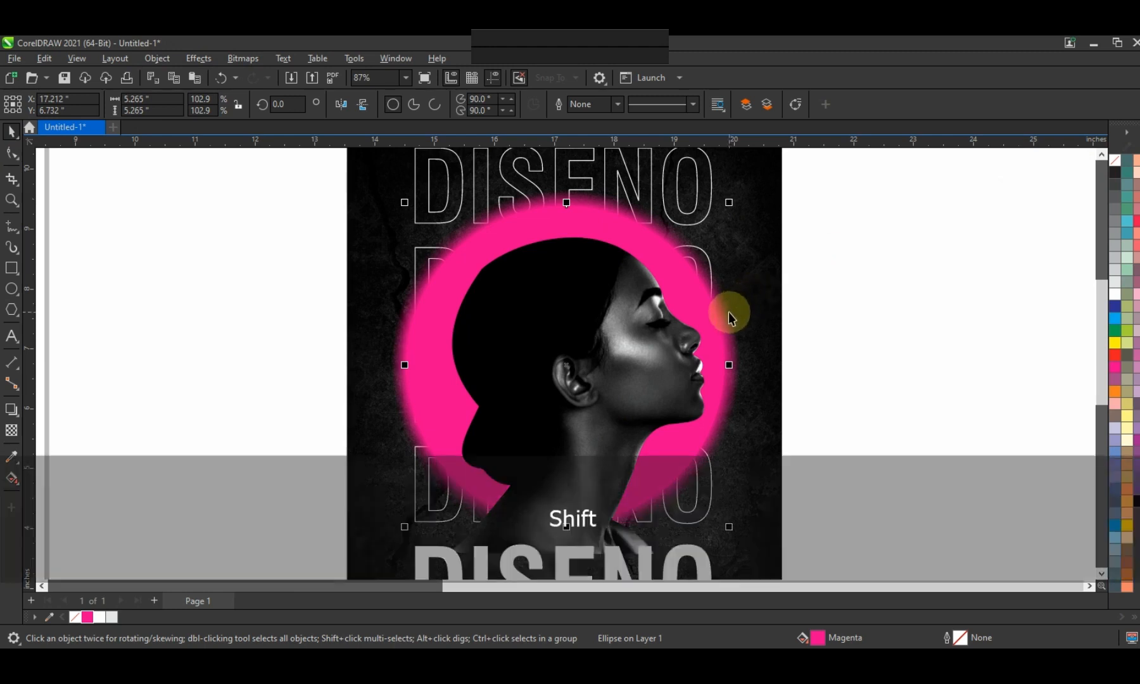
Step: Shrink the magenta circle about its centre to about 5 inches so it sits inside the glow
{"action": "left_click", "coordinate": [760, 230], "text": "shift"}
{"action": "left_click", "coordinate": [662, 268]}
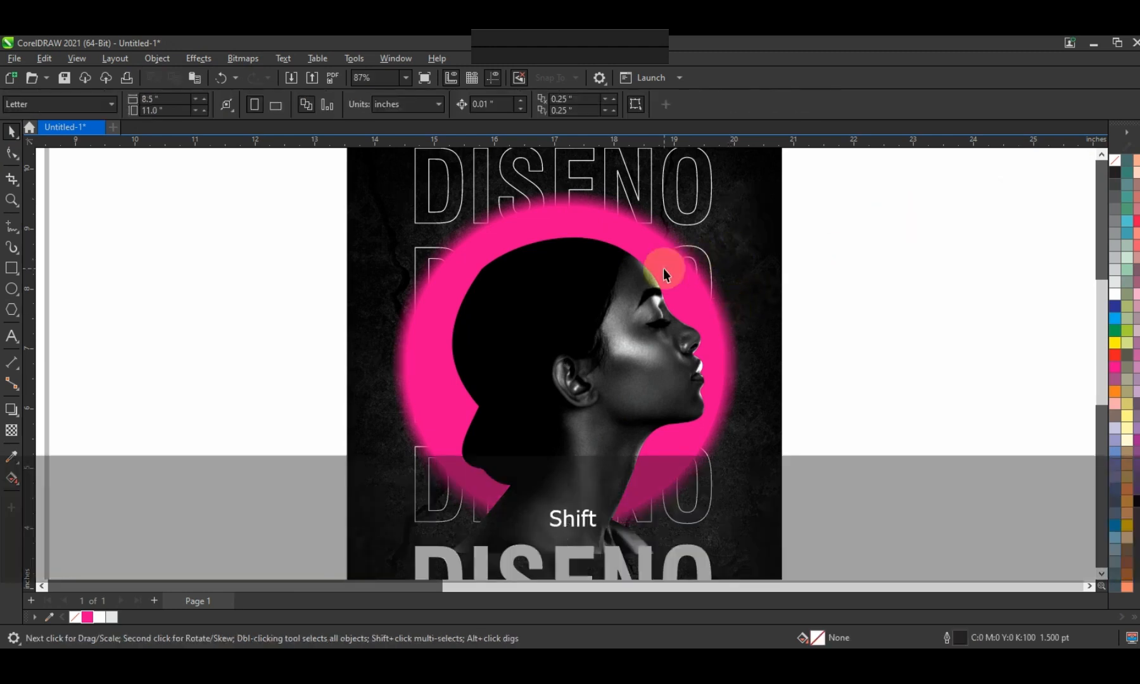
{"action": "left_click", "coordinate": [732, 201]}
{"action": "left_click_drag", "start_coordinate": [728, 205], "coordinate": [725, 209]}
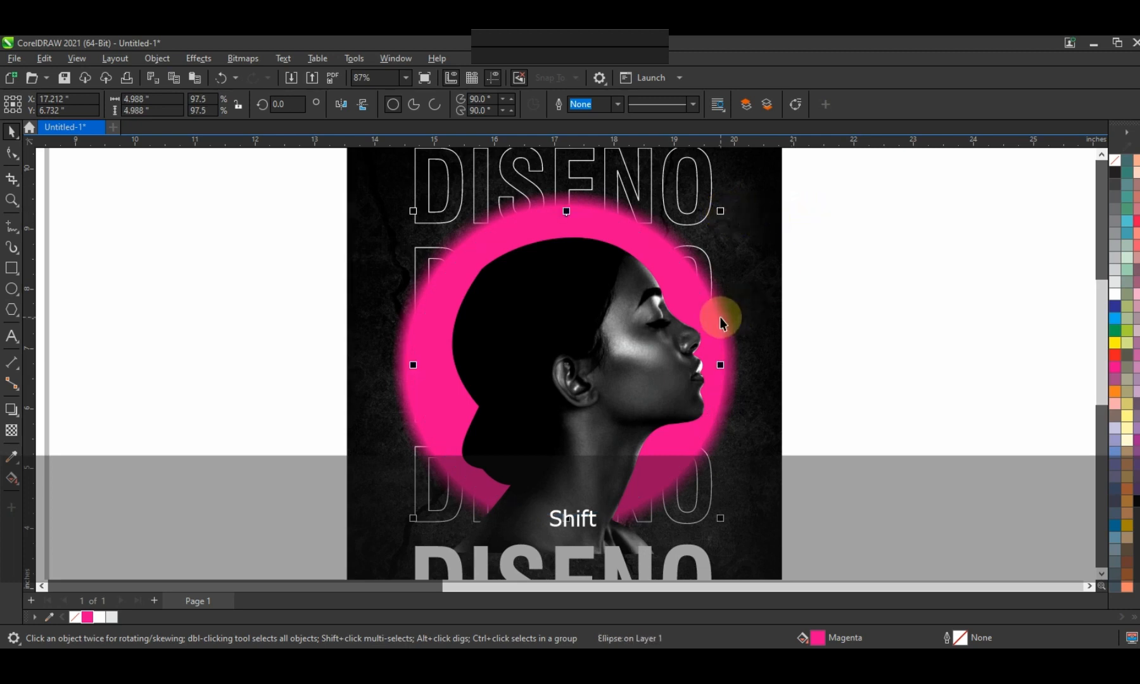
Step: Scale the magenta circle and its separated glow down together to about 98.5%
{"action": "left_click", "coordinate": [741, 192], "text": "shift"}
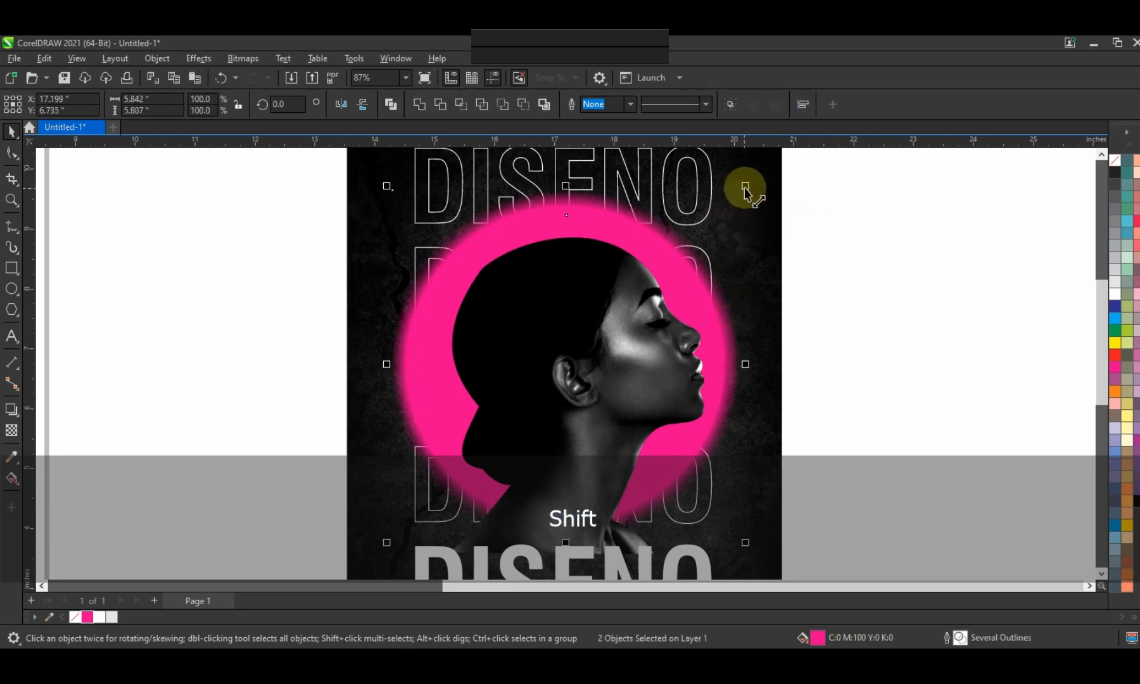
{"action": "left_click_drag", "start_coordinate": [745, 190], "coordinate": [741, 189]}
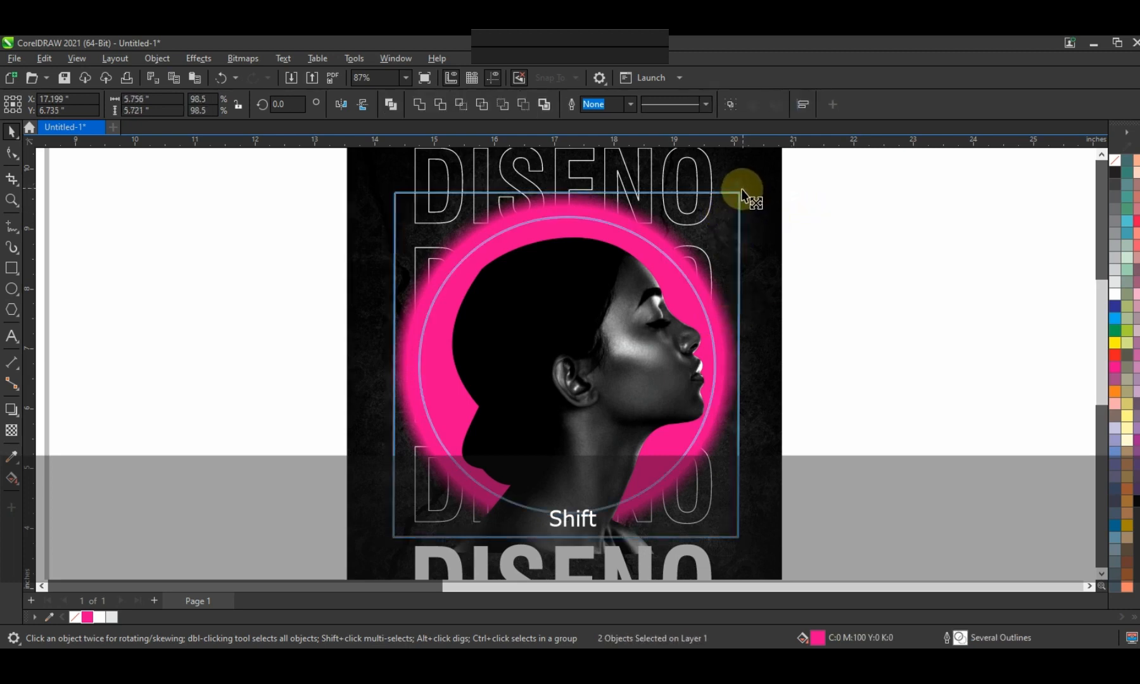
{"action": "left_click", "coordinate": [945, 215]}
Step: Draw a rectangle about 7.5 by 5.4 inches across the portrait, reaching the top of the solid DISENO text
{"action": "left_click", "coordinate": [11, 267]}
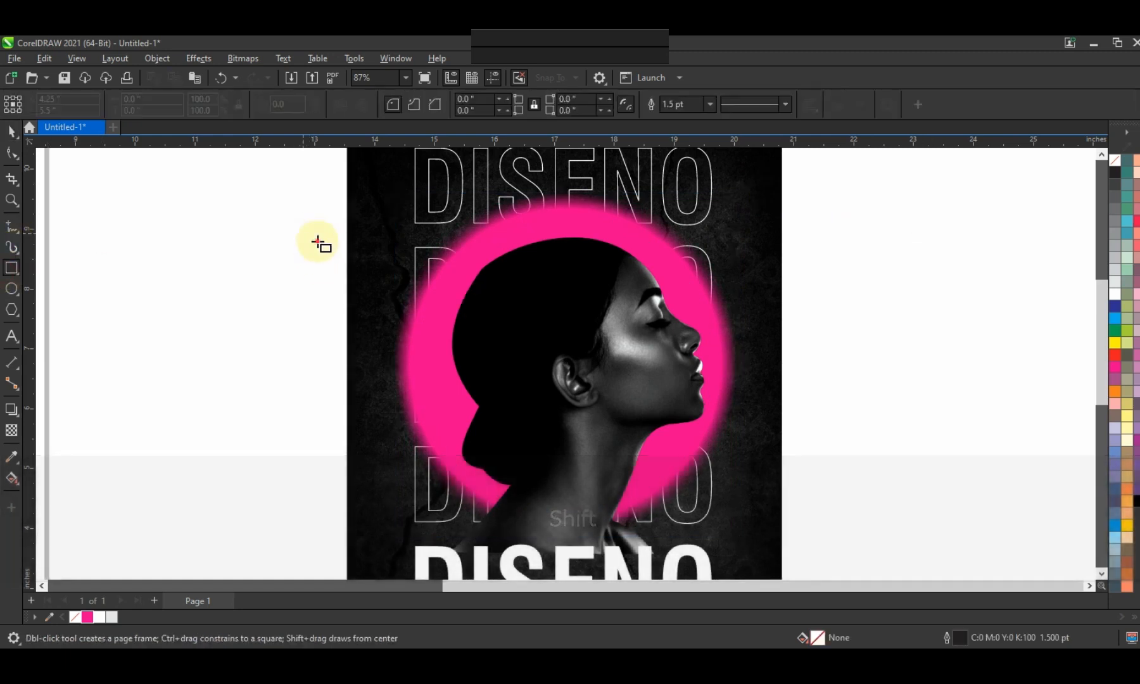
{"action": "left_click_drag", "start_coordinate": [303, 233], "coordinate": [752, 558]}
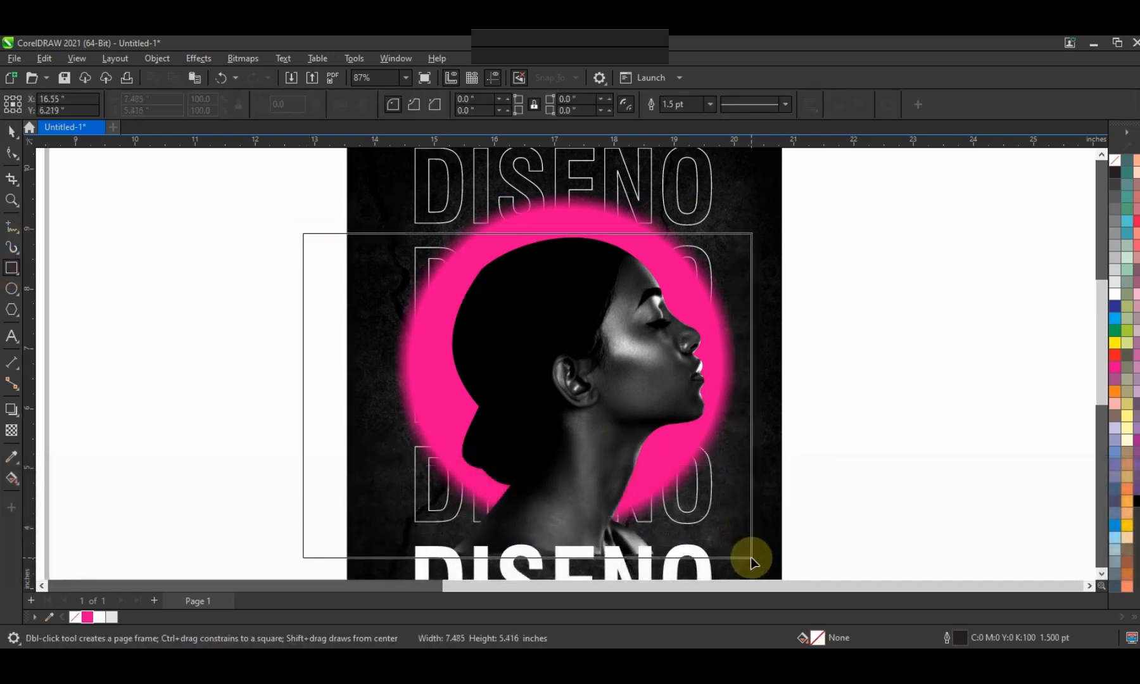
{"action": "left_click", "coordinate": [11, 131]}
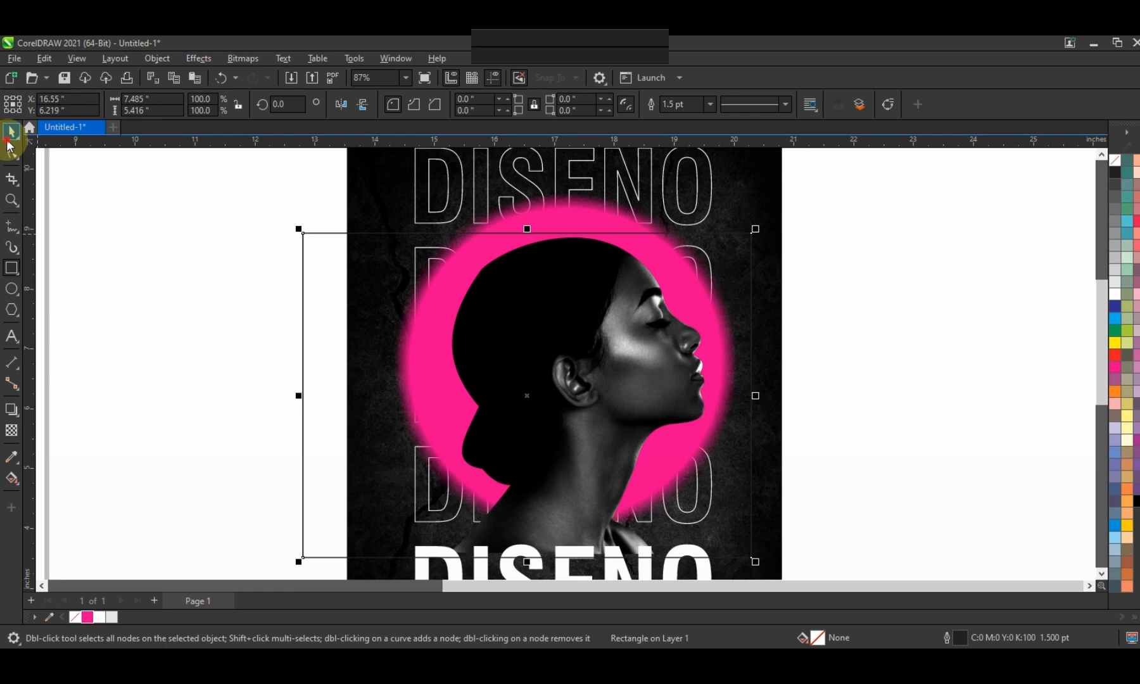
Step: Fill the rectangle over the portrait with magenta and set its transparency merge mode to Overlay
{"action": "left_click", "coordinate": [87, 618]}
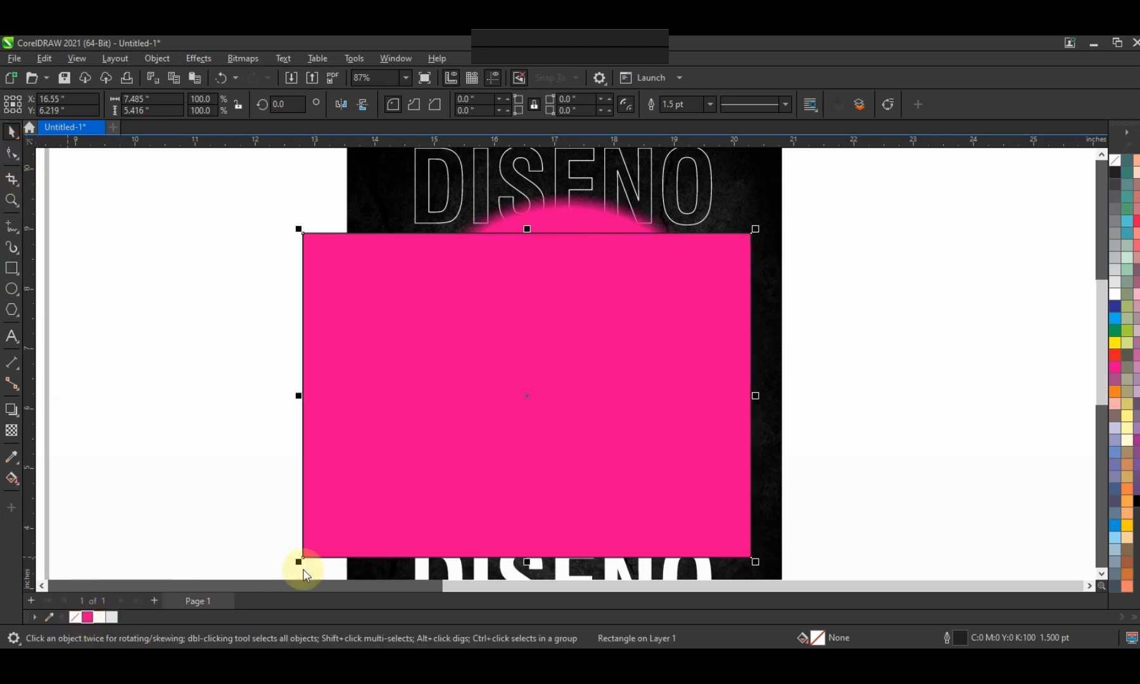
{"action": "left_click", "coordinate": [11, 431]}
{"action": "left_click", "coordinate": [195, 105]}
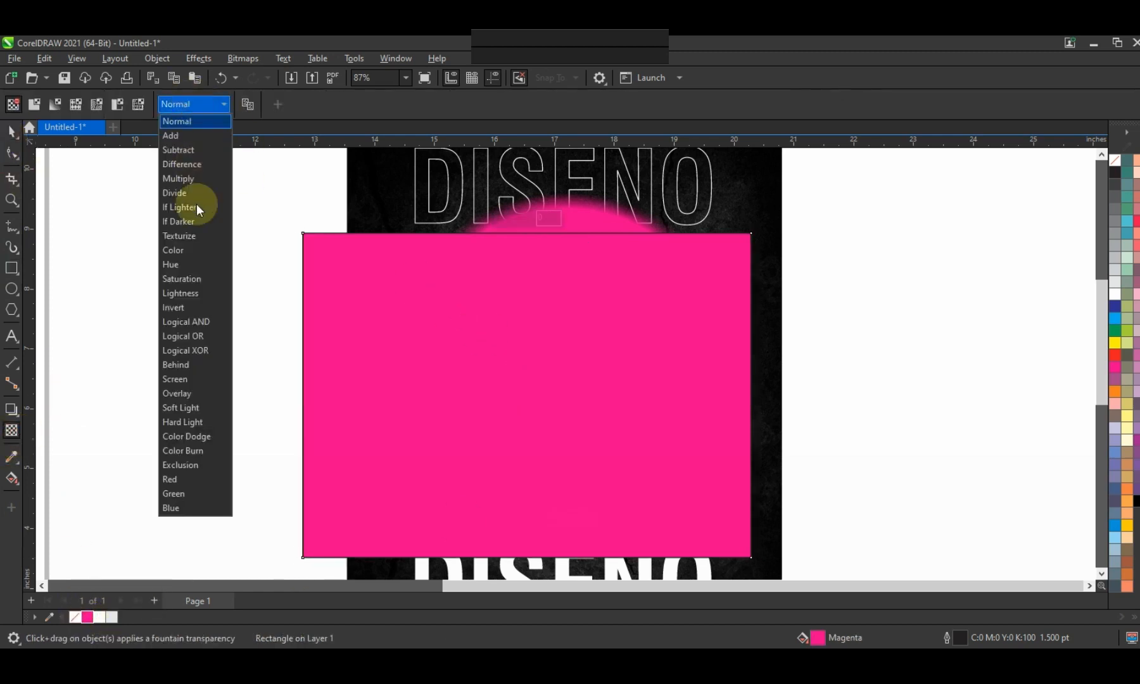
{"action": "left_click", "coordinate": [188, 393]}
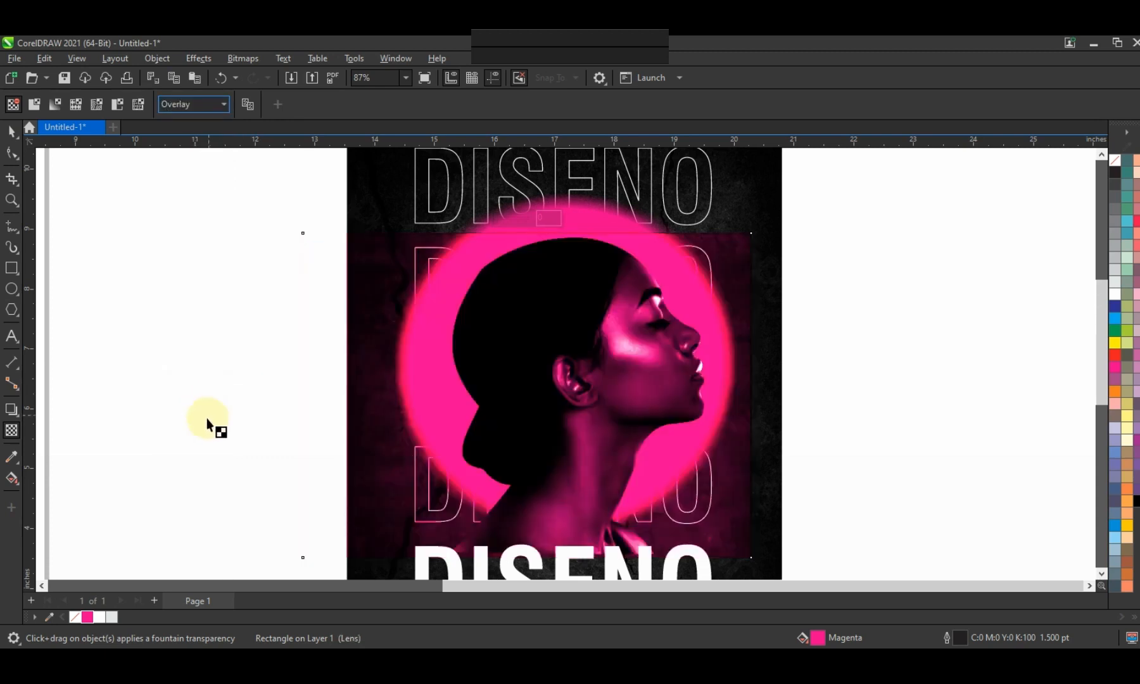
Step: Give the magenta overlay rectangle a uniform transparency of 60
{"action": "left_click", "coordinate": [1102, 577]}
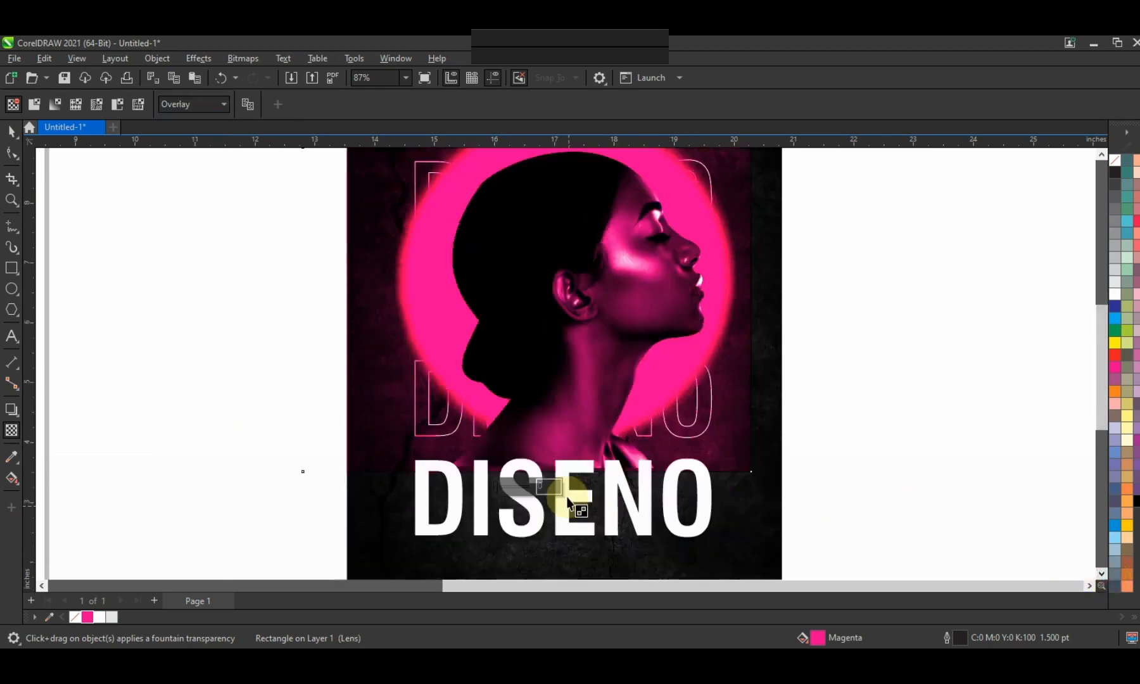
{"action": "left_click", "coordinate": [506, 486]}
{"action": "left_click_drag", "start_coordinate": [506, 486], "coordinate": [518, 489]}
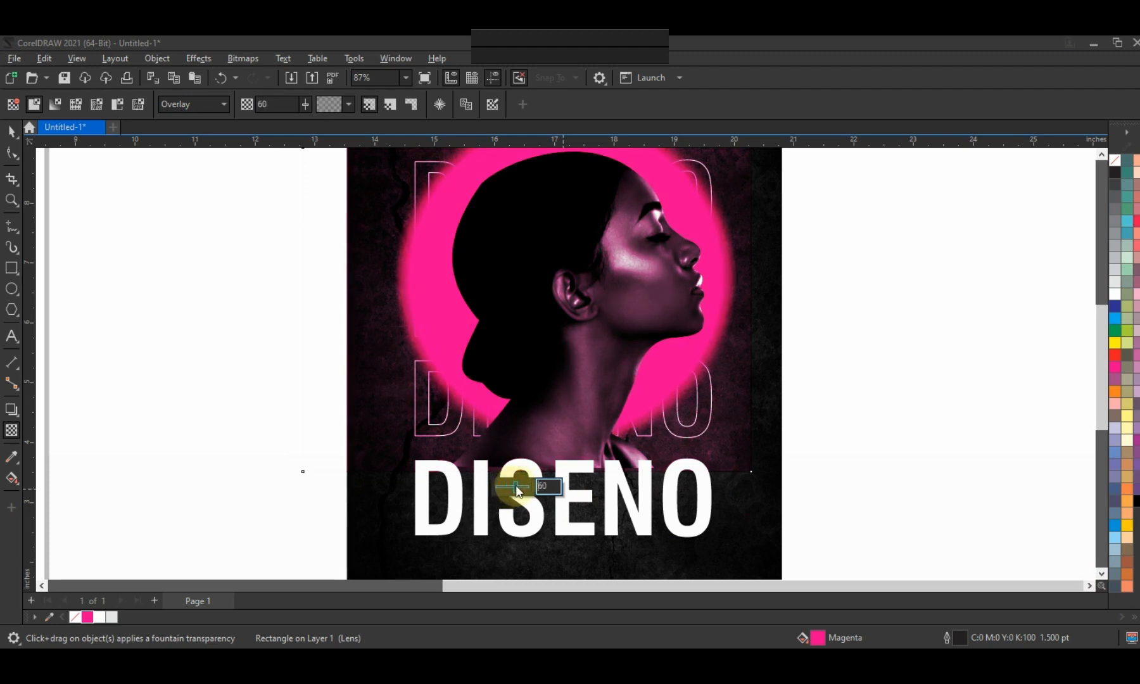
Step: Move the magenta overlay rectangle back one level and PowerClip it inside the woman's portrait
{"action": "left_click", "coordinate": [12, 135]}
{"action": "key", "text": "ctrl+Next"}
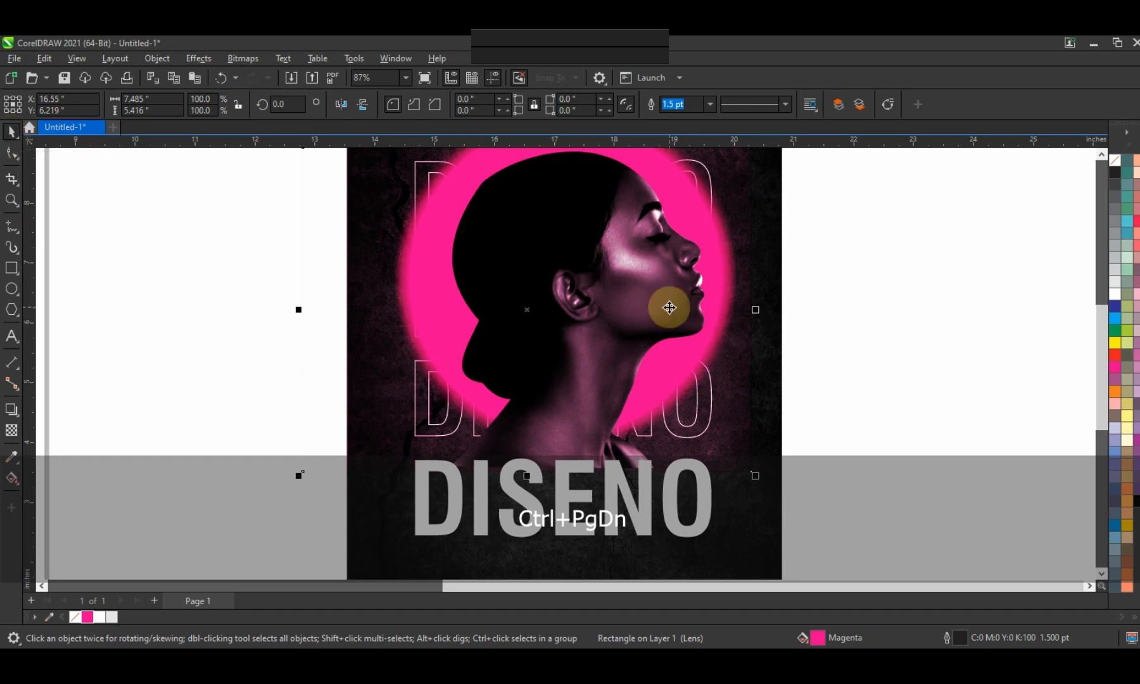
{"action": "key", "text": "shift+Next"}
{"action": "key", "text": "w"}
{"action": "left_click", "coordinate": [669, 311]}
{"action": "left_click", "coordinate": [924, 333]}
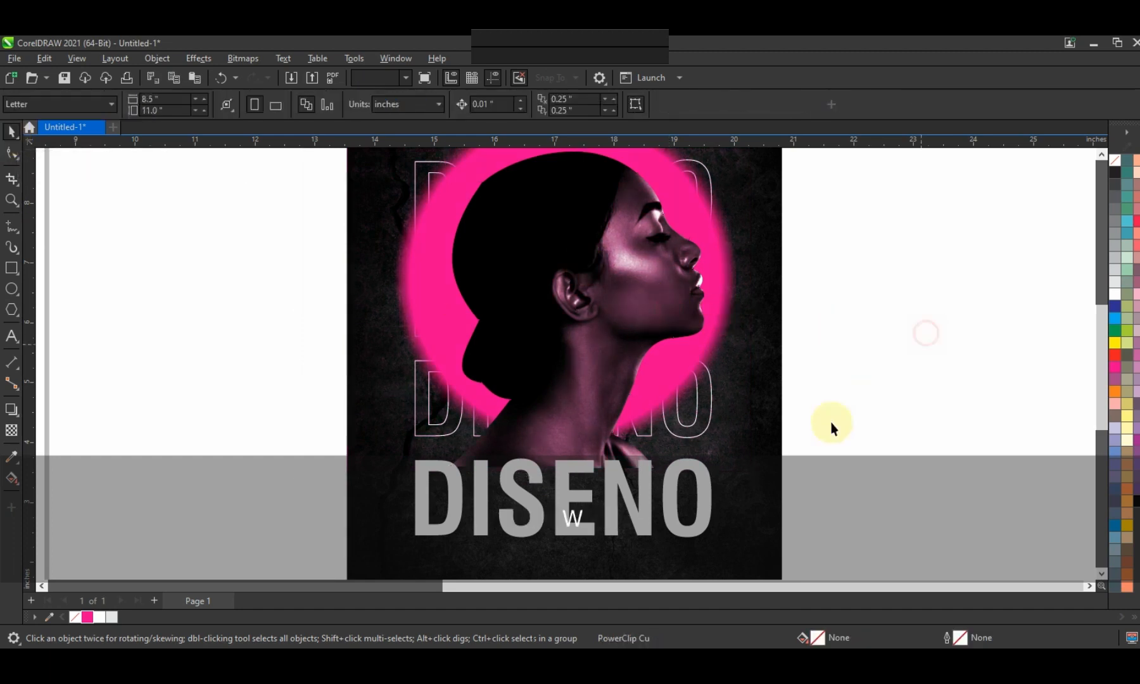
Step: Try enlarging the portrait, magenta circle and solid DISENO text together to about 6.4 by 8 inches
{"action": "key", "text": "F3"}
{"action": "scroll", "coordinate": [833, 415], "scroll_direction": "down", "scroll_amount": 1}
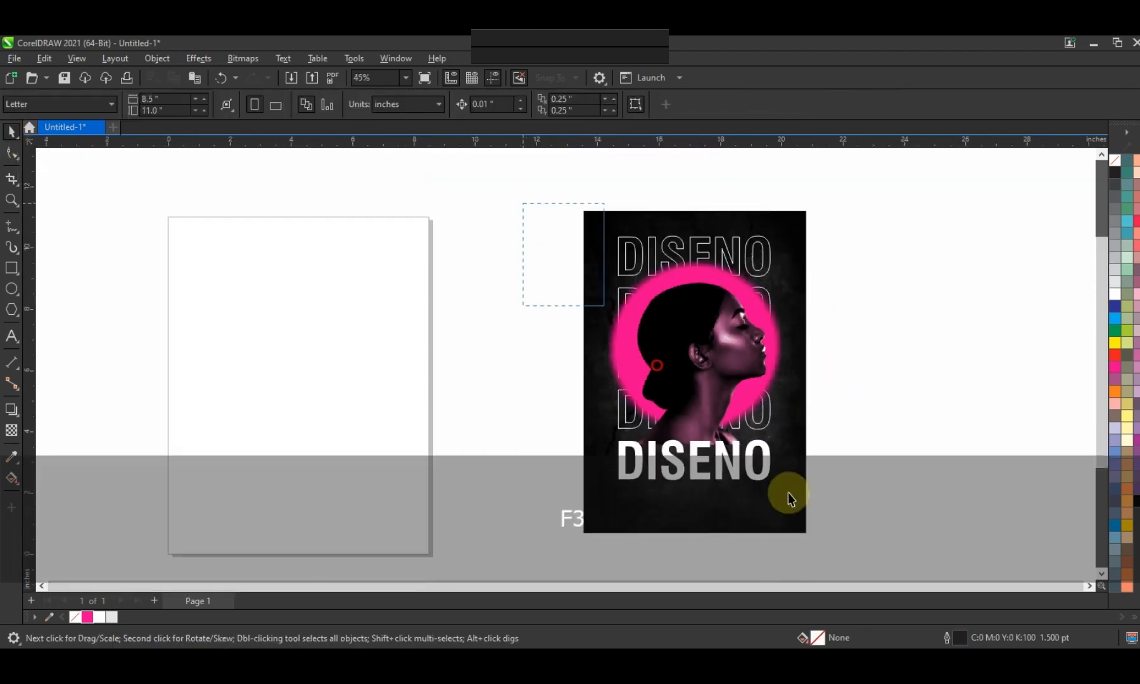
{"action": "left_click_drag", "start_coordinate": [789, 493], "coordinate": [796, 493]}
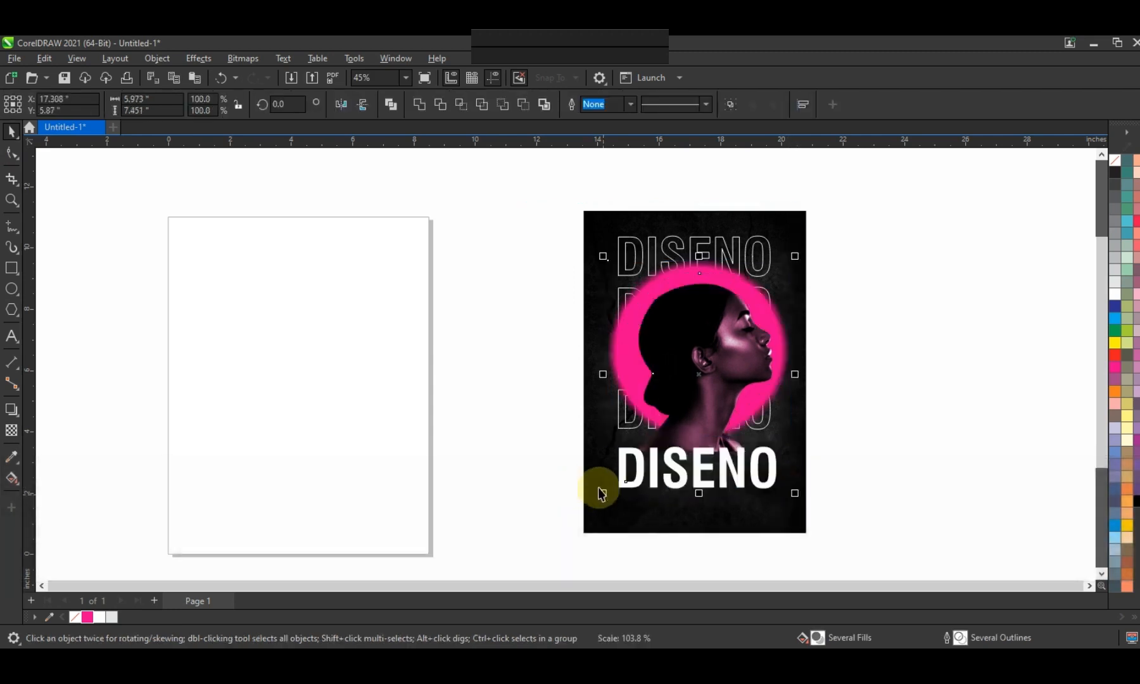
{"action": "left_click_drag", "start_coordinate": [604, 495], "coordinate": [598, 515]}
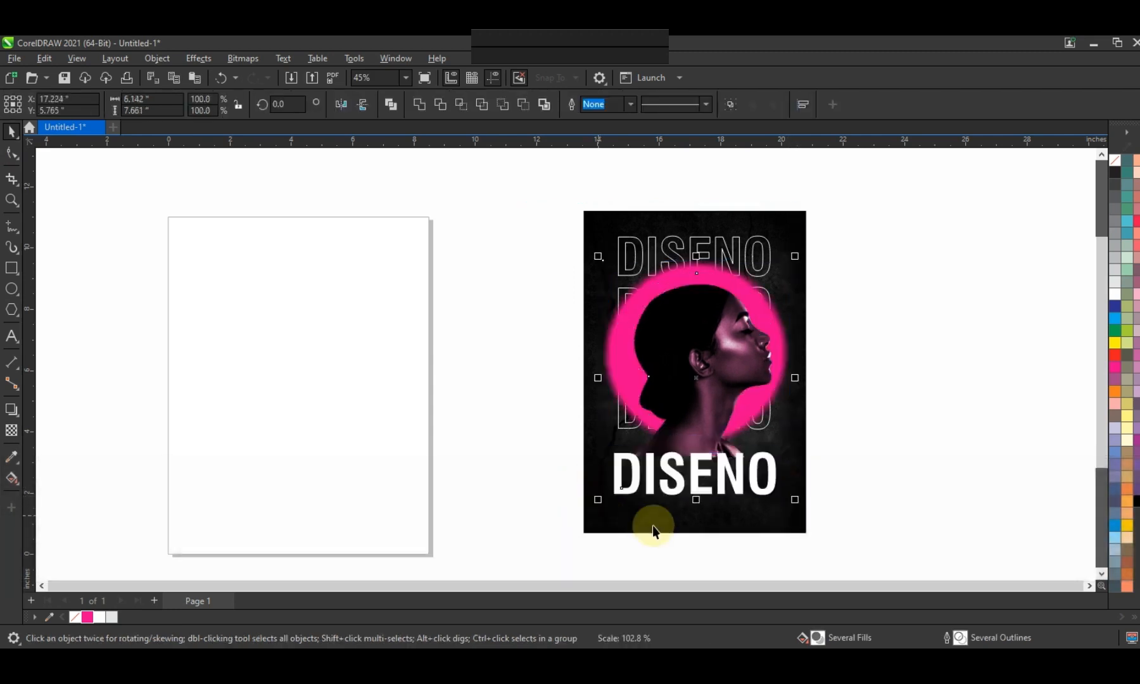
{"action": "left_click_drag", "start_coordinate": [794, 499], "coordinate": [798, 504], "text": "shift"}
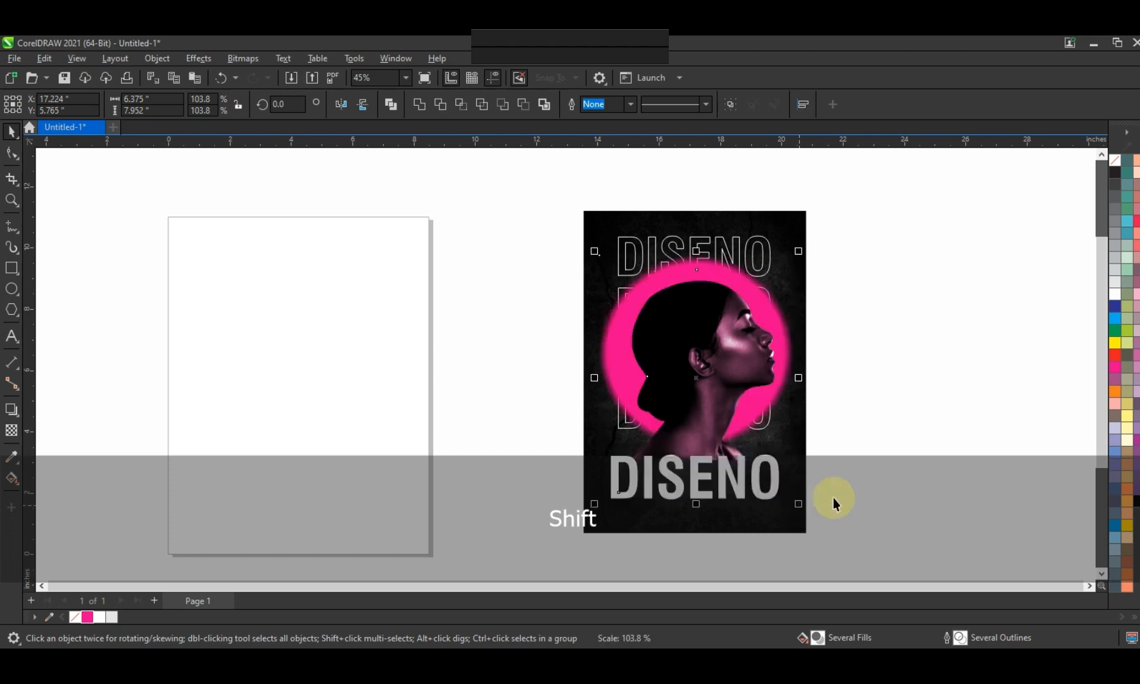
Step: Undo the enlargements of the portrait, magenta circle and solid DISENO text and clear the selection
{"action": "key", "text": "ctrl"}
{"action": "key", "text": "ctrl+z"}
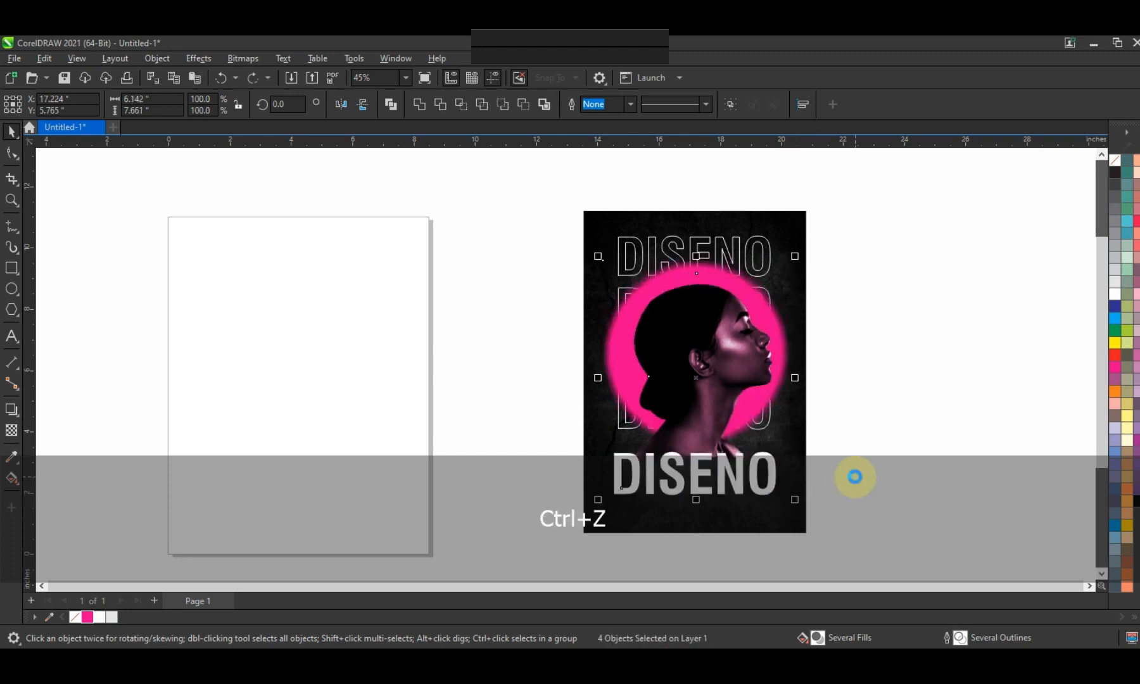
{"action": "key", "text": "ctrl+z"}
{"action": "key", "text": "ctrl+z"}
{"action": "left_click", "coordinate": [854, 479]}
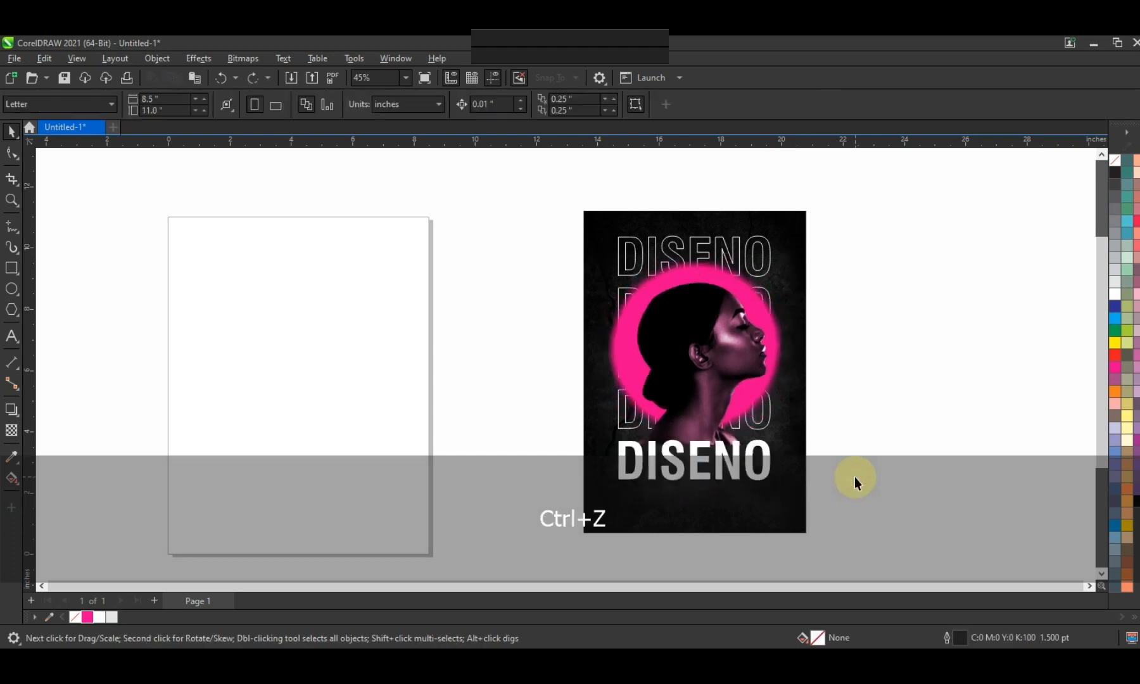
Step: Zoom in to frame the whole poster and review the composition
{"action": "left_click", "coordinate": [11, 200]}
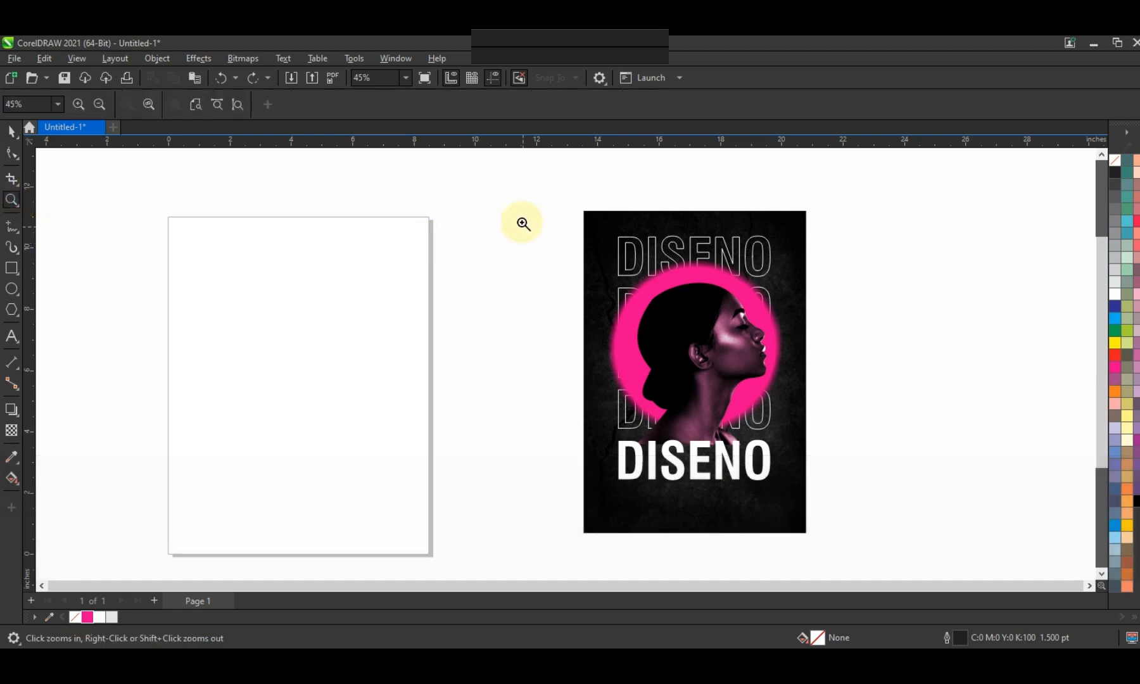
{"action": "left_click_drag", "start_coordinate": [532, 201], "coordinate": [840, 542]}
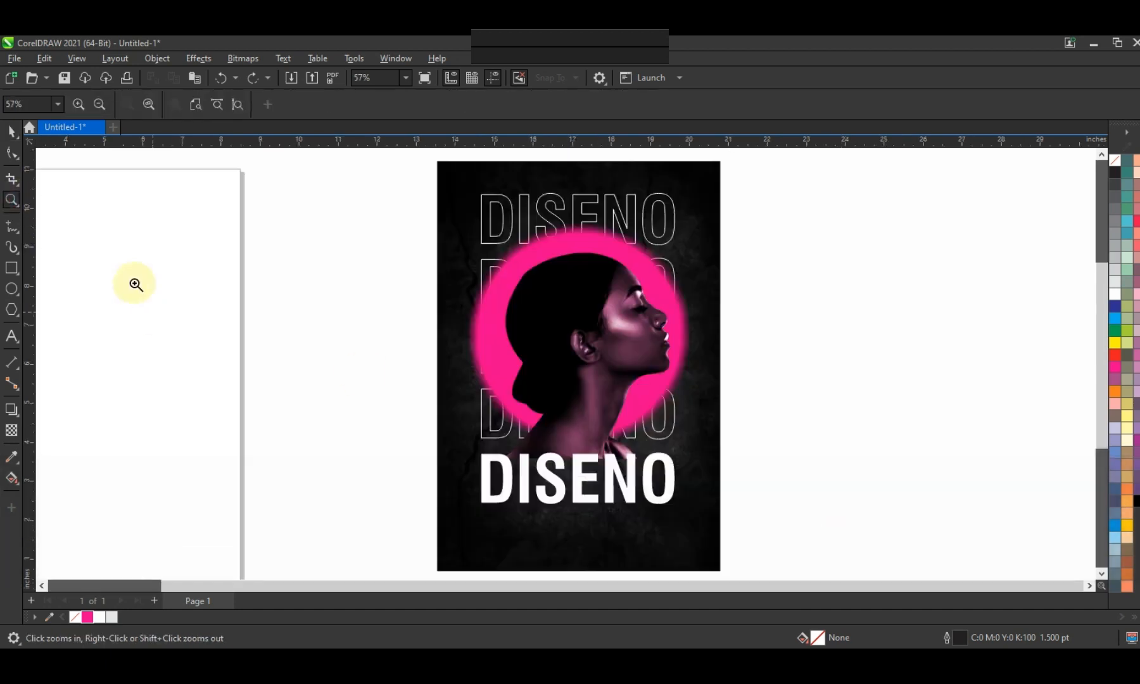
{"action": "left_click", "coordinate": [11, 131]}
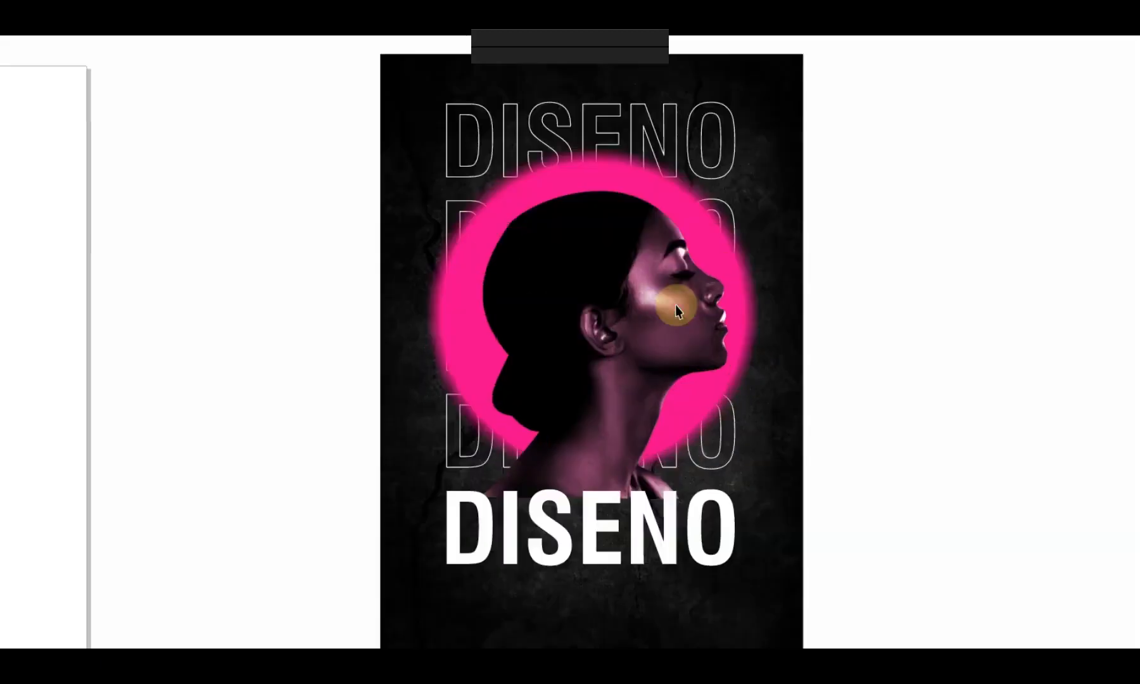